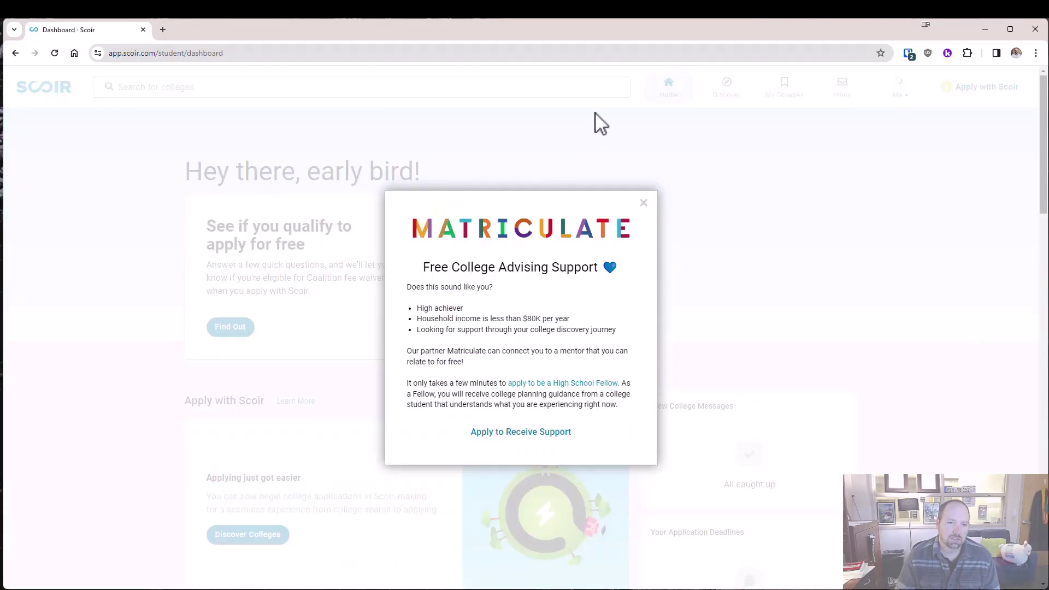
# - Dismiss the Matriculate advising offer and look through the dashboard from the fee-waiver card to the Recently Viewed colleges
pyautogui.click(643, 204)
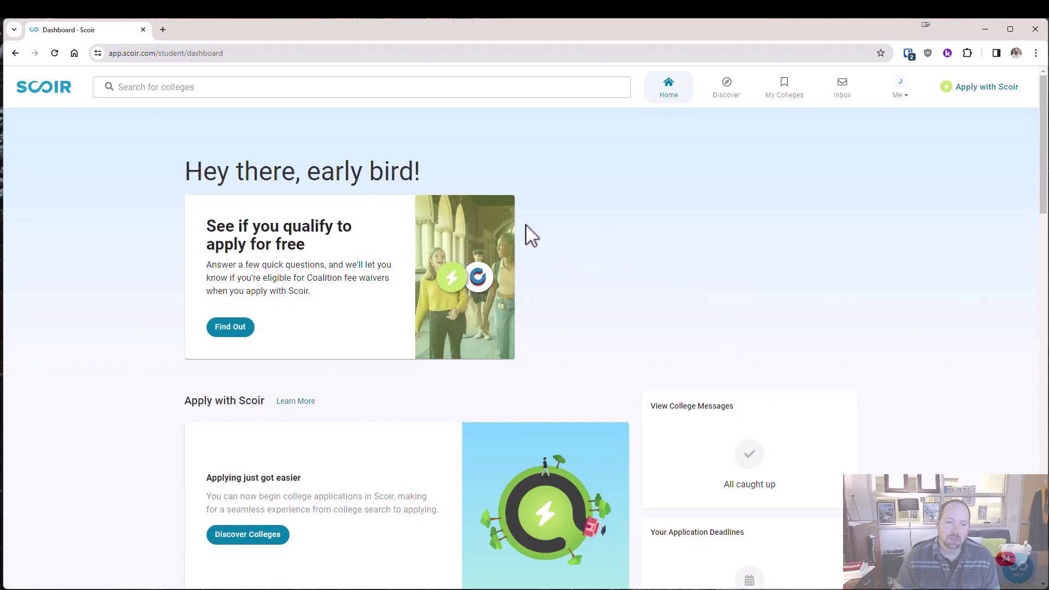
pyautogui.scroll(-1, 465, 230)
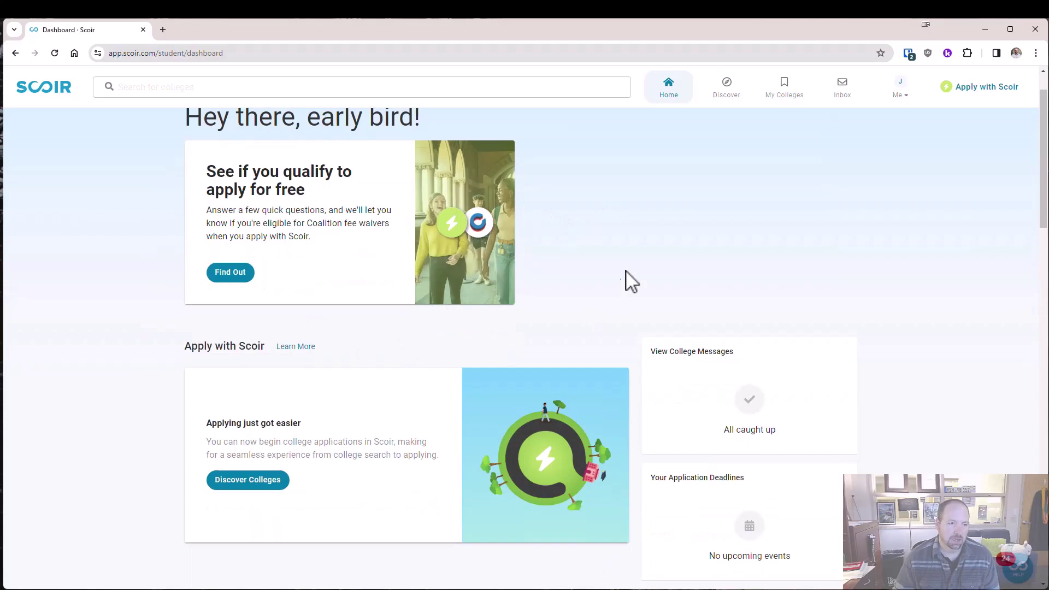
pyautogui.scroll(1, 618, 225)
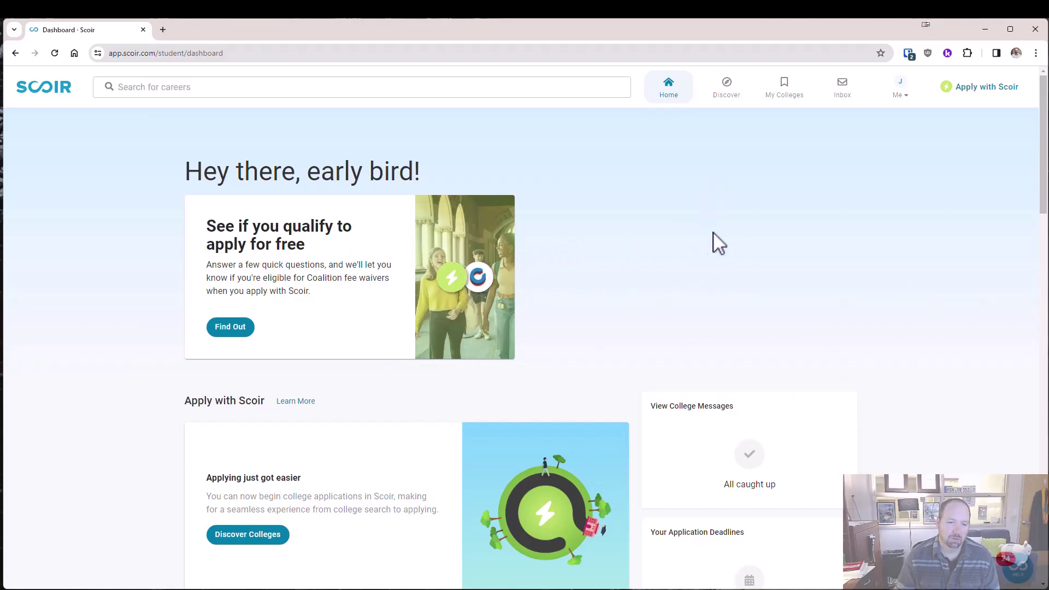
pyautogui.scroll(-1, 601, 254)
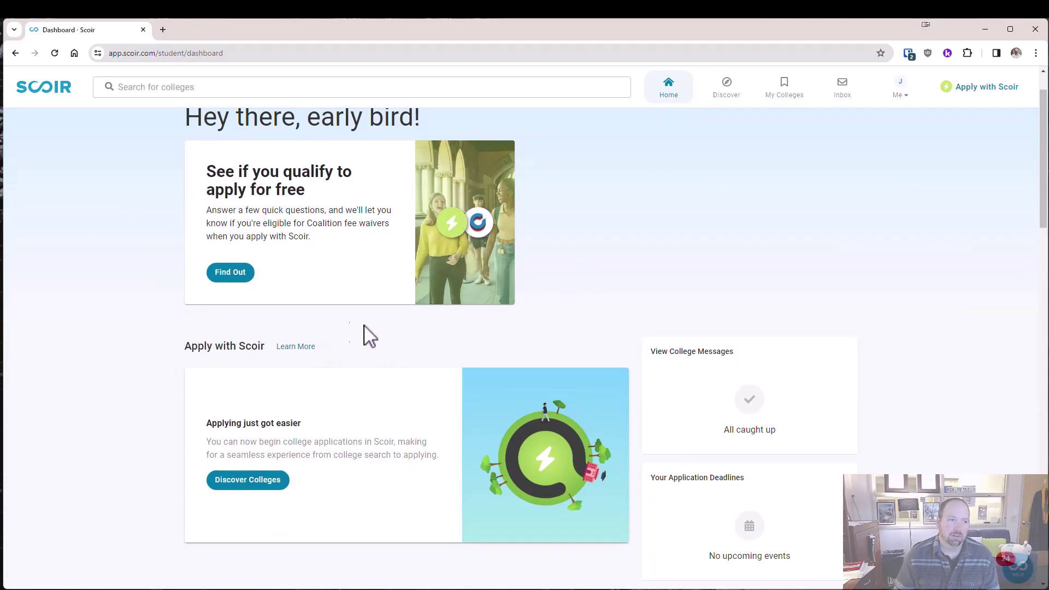
pyautogui.scroll(-3, 569, 312)
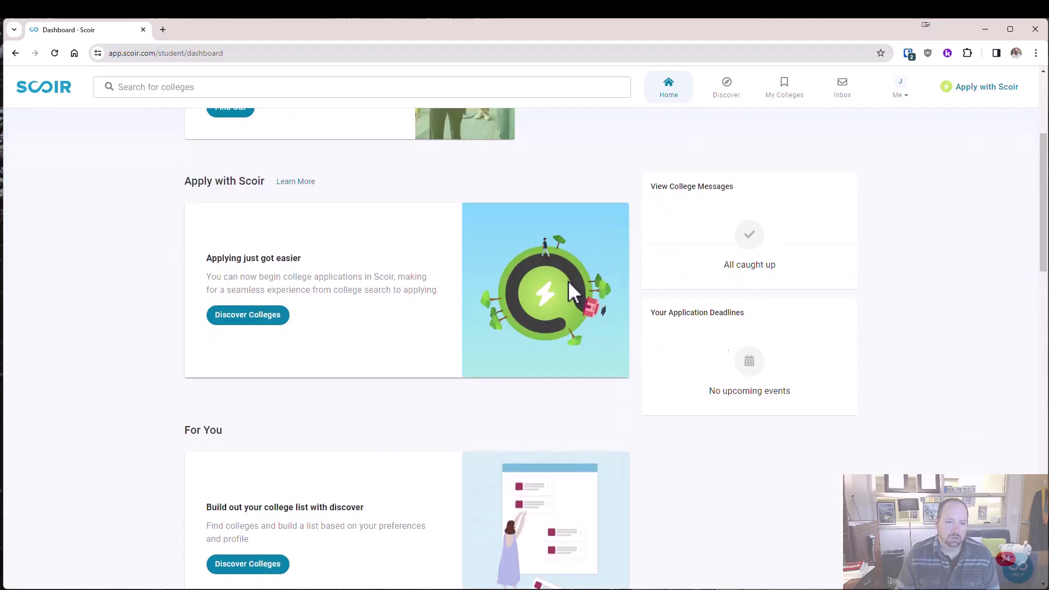
pyautogui.scroll(-1, 569, 283)
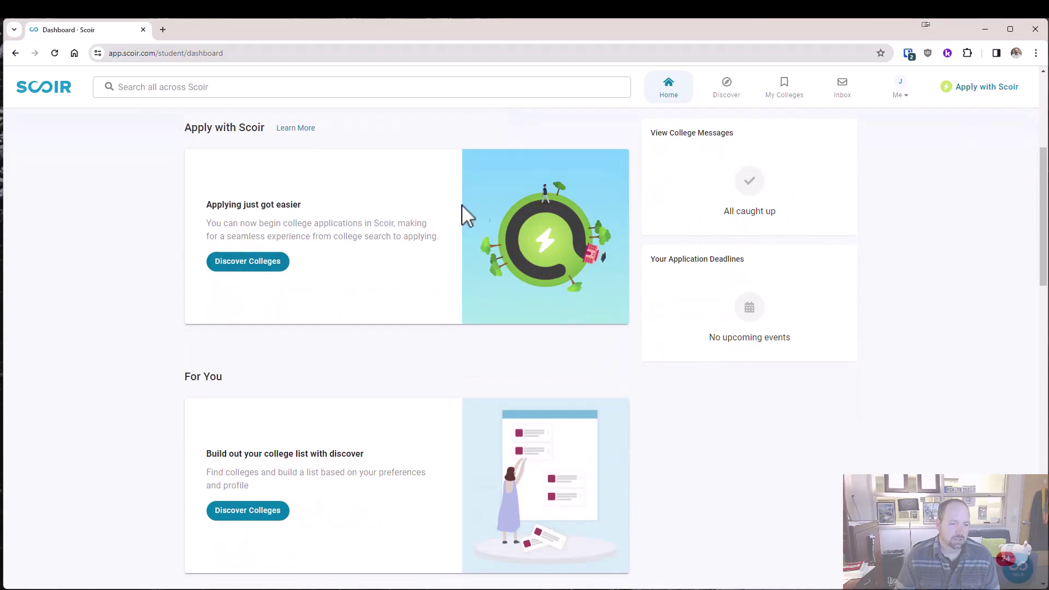
pyautogui.scroll(-2, 361, 283)
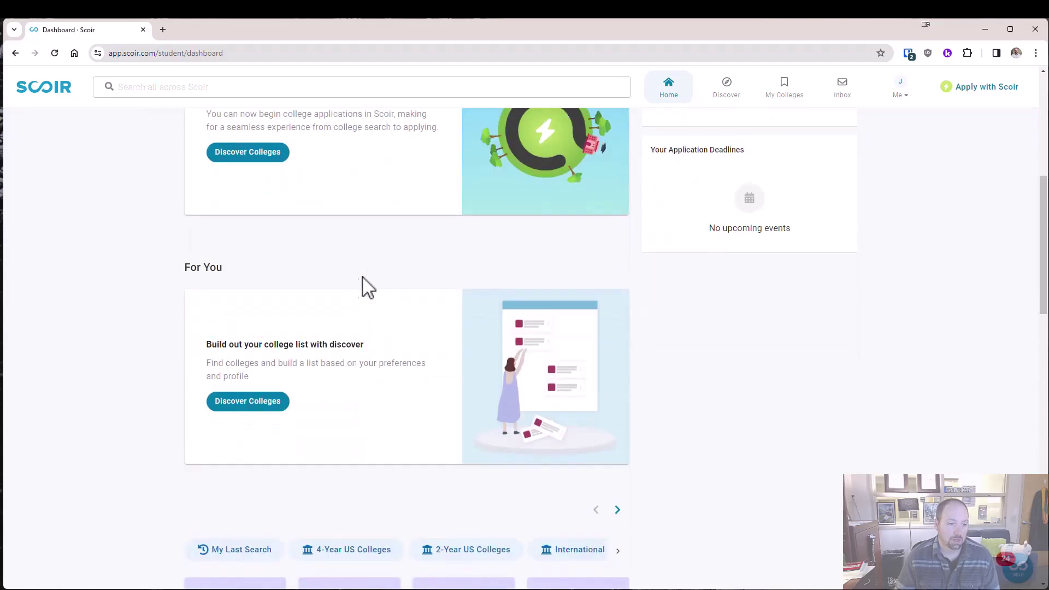
pyautogui.scroll(-2, 366, 282)
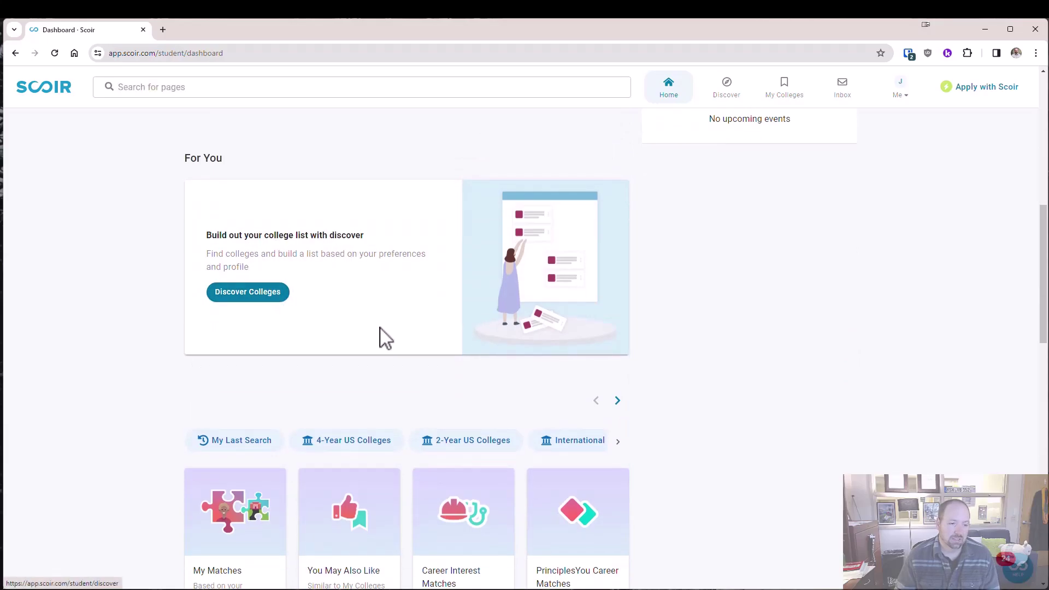
pyautogui.scroll(-3, 382, 335)
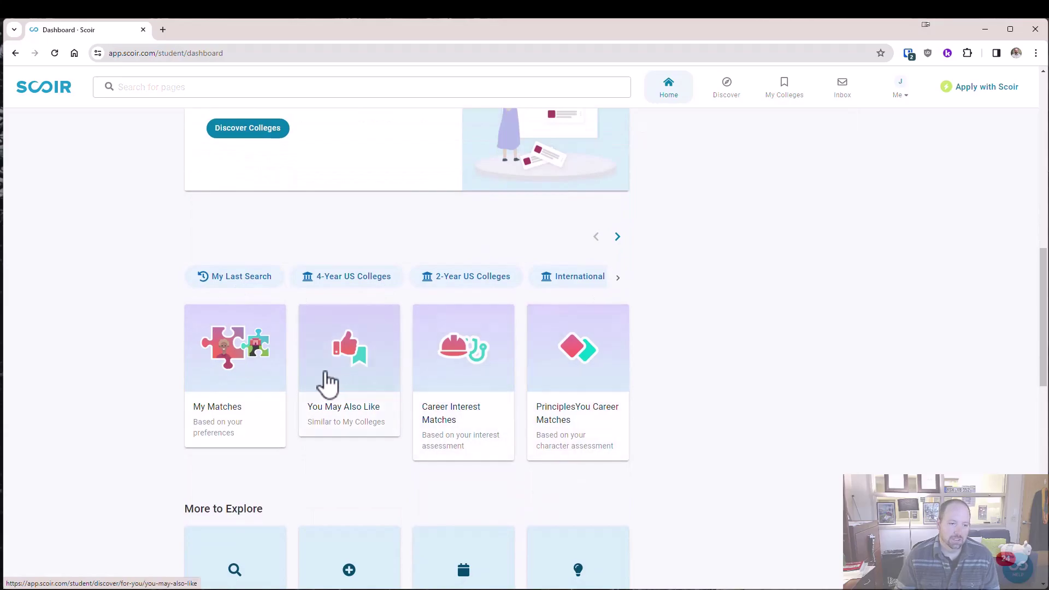
pyautogui.scroll(-6, 335, 390)
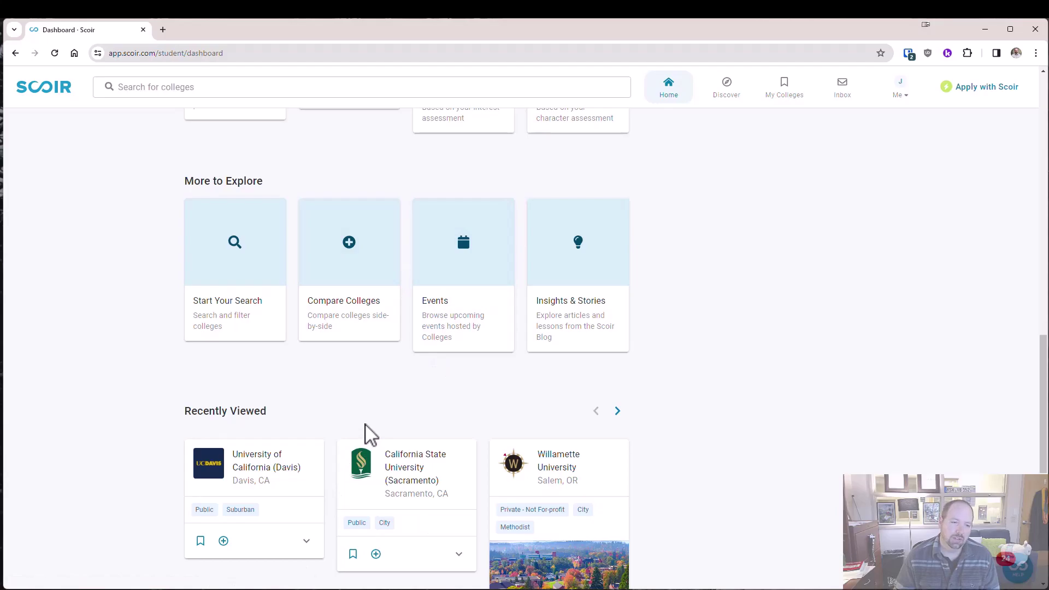
pyautogui.scroll(-4, 375, 404)
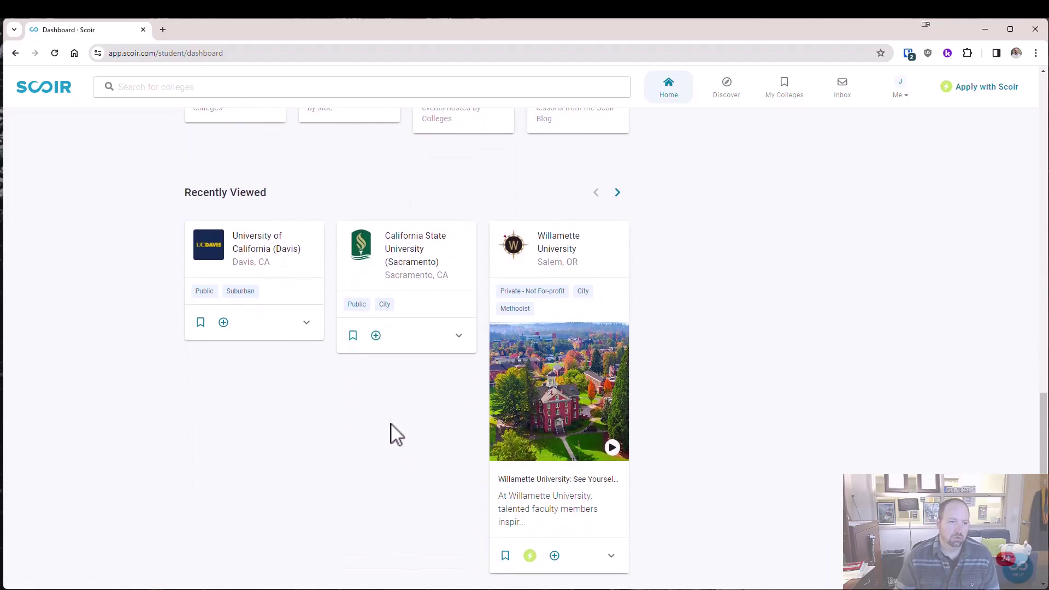
pyautogui.scroll(-1, 398, 440)
pyautogui.scroll(-1, 338, 289)
pyautogui.scroll(2, 245, 257)
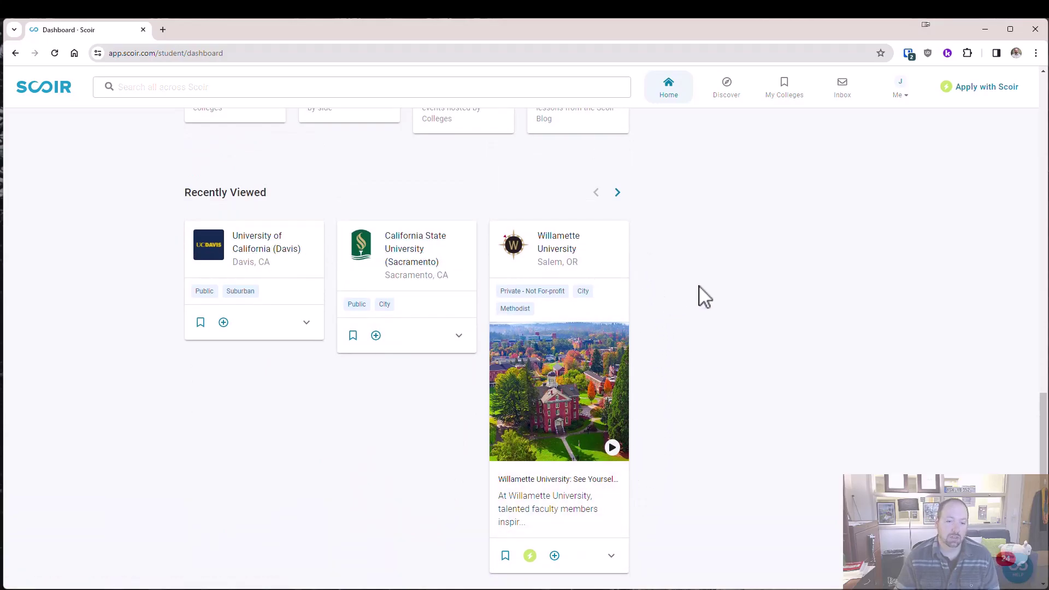
pyautogui.scroll(-3, 729, 286)
pyautogui.scroll(20, 727, 292)
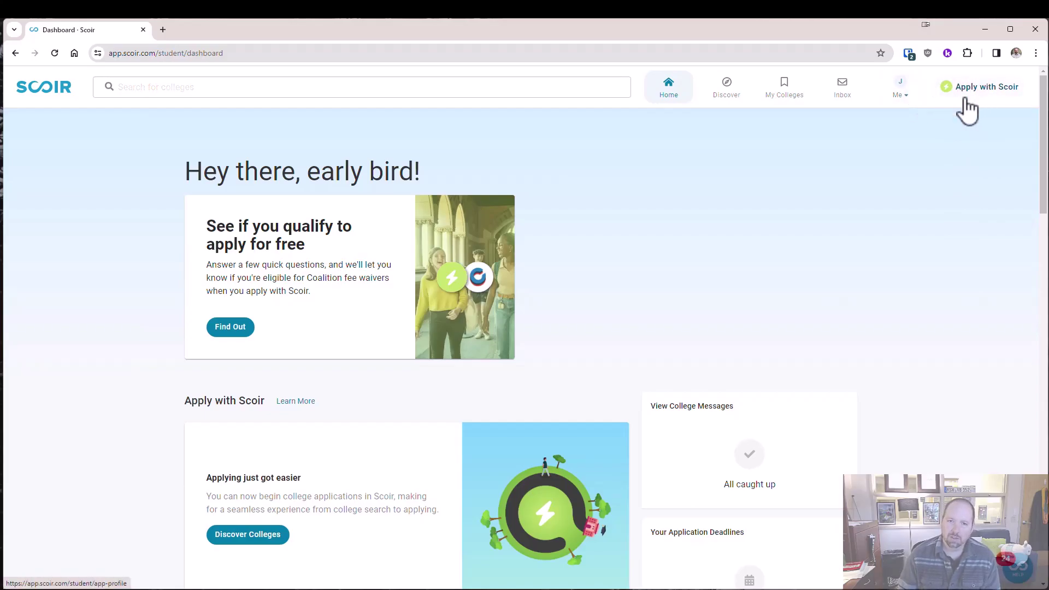
# - Open the Visits & Deadlines page of the student account
pyautogui.click(900, 98)
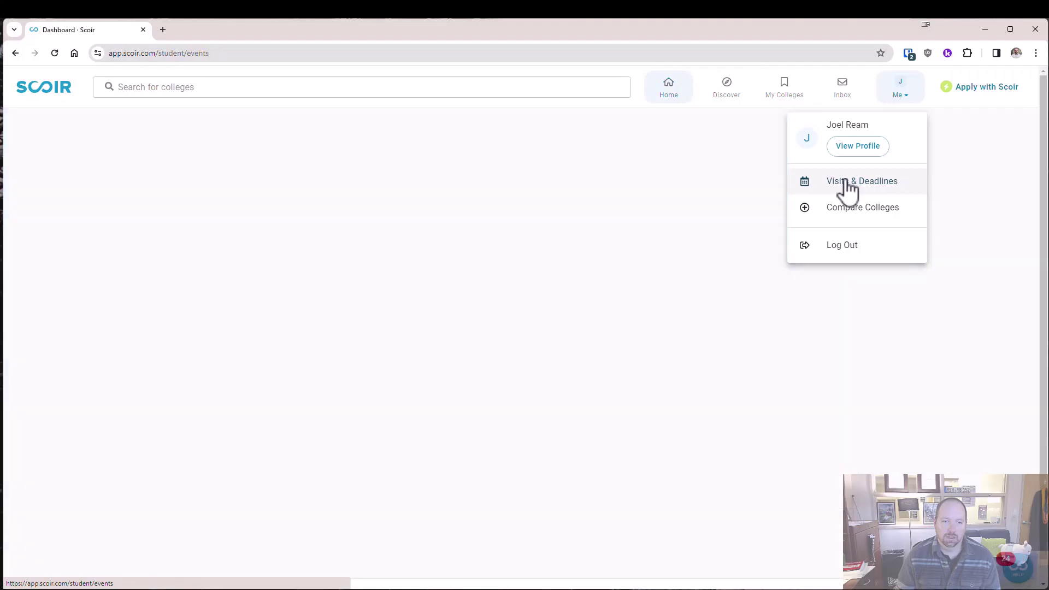
pyautogui.click(847, 187)
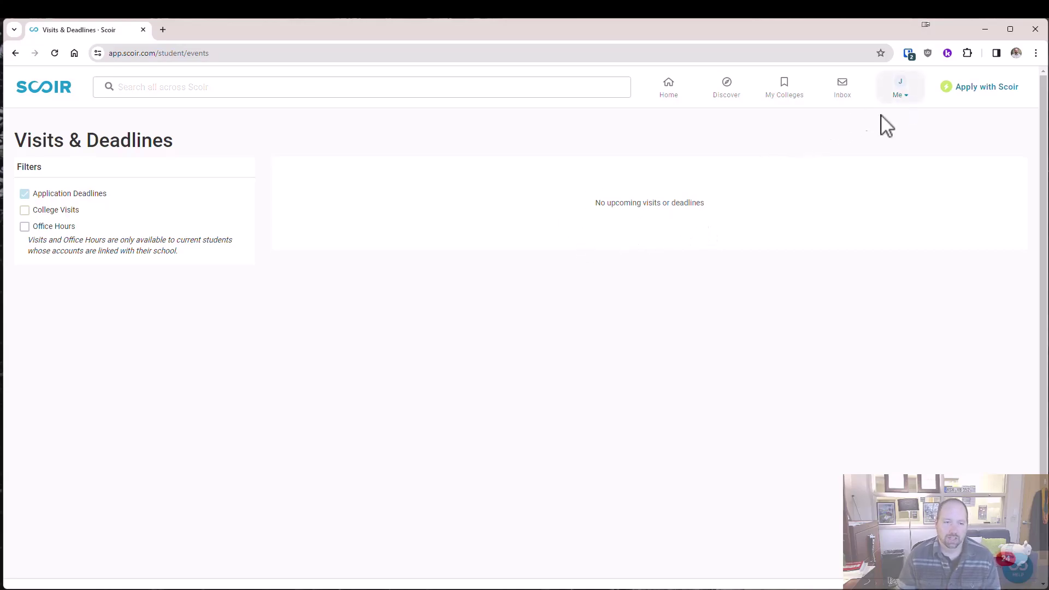
# - Open the student profile and review its sections from Personal Details through College Preferences
pyautogui.click(902, 97)
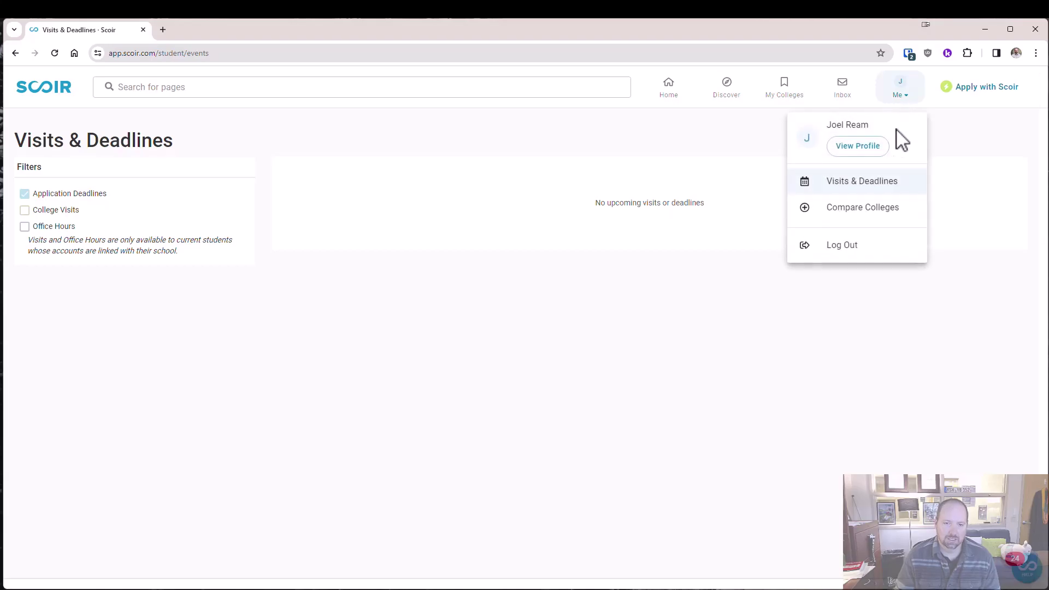
pyautogui.click(853, 161)
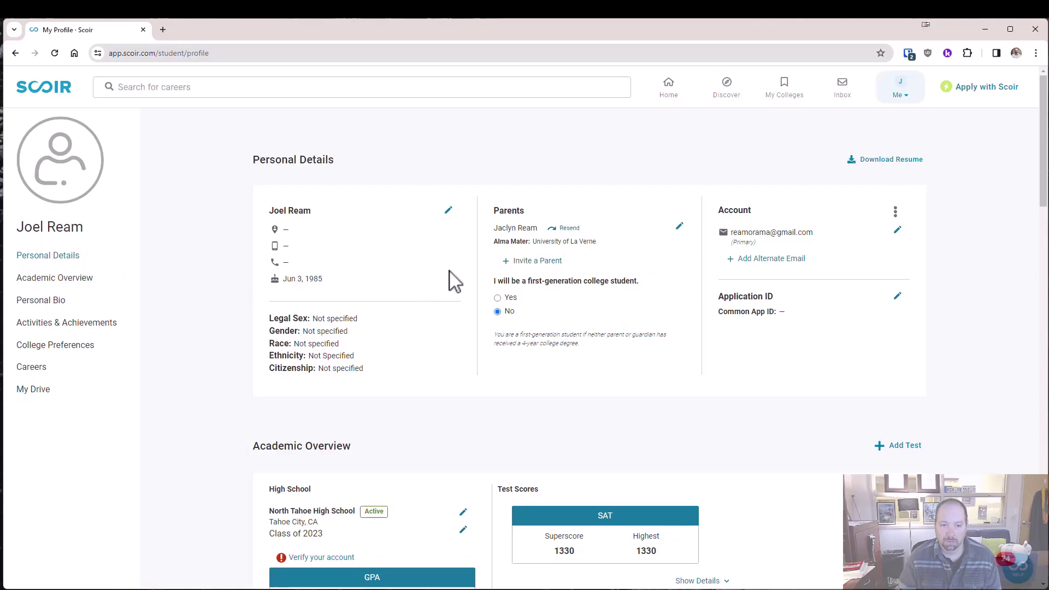
pyautogui.scroll(-1, 447, 260)
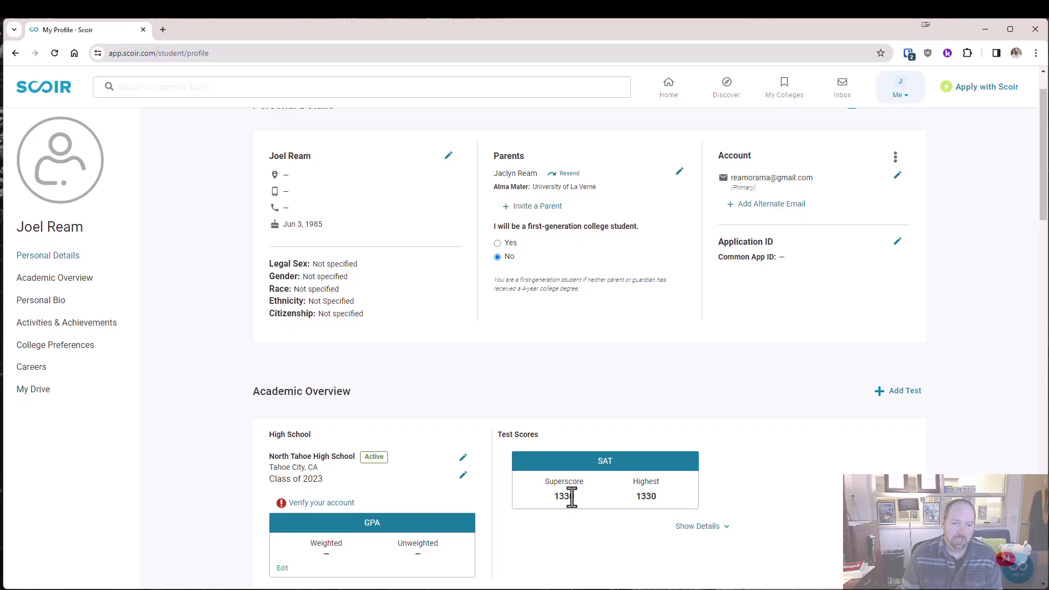
pyautogui.scroll(-2, 463, 539)
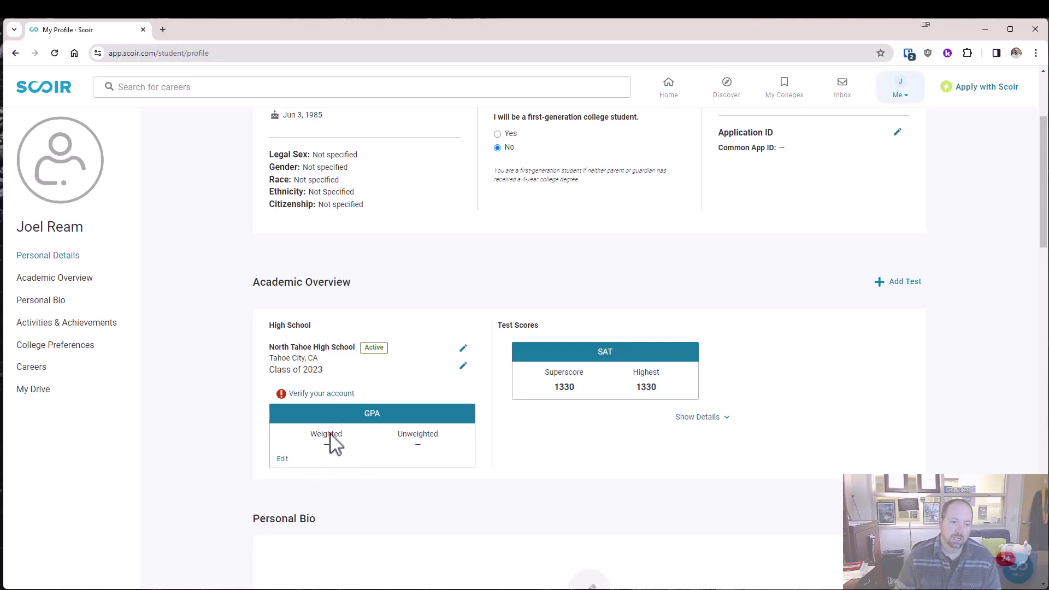
pyautogui.scroll(-5, 325, 410)
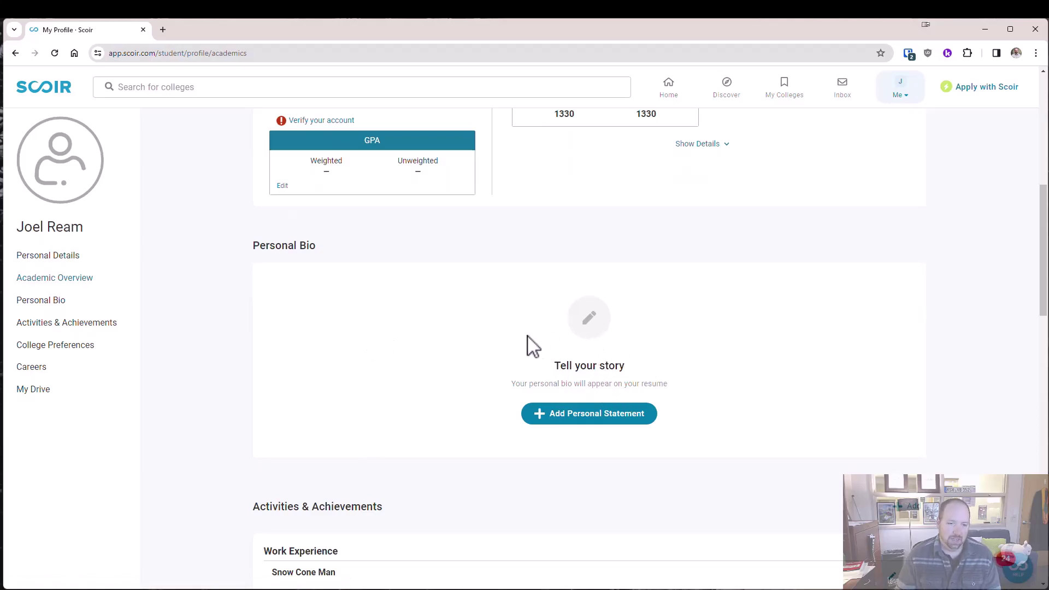
pyautogui.scroll(-2, 500, 306)
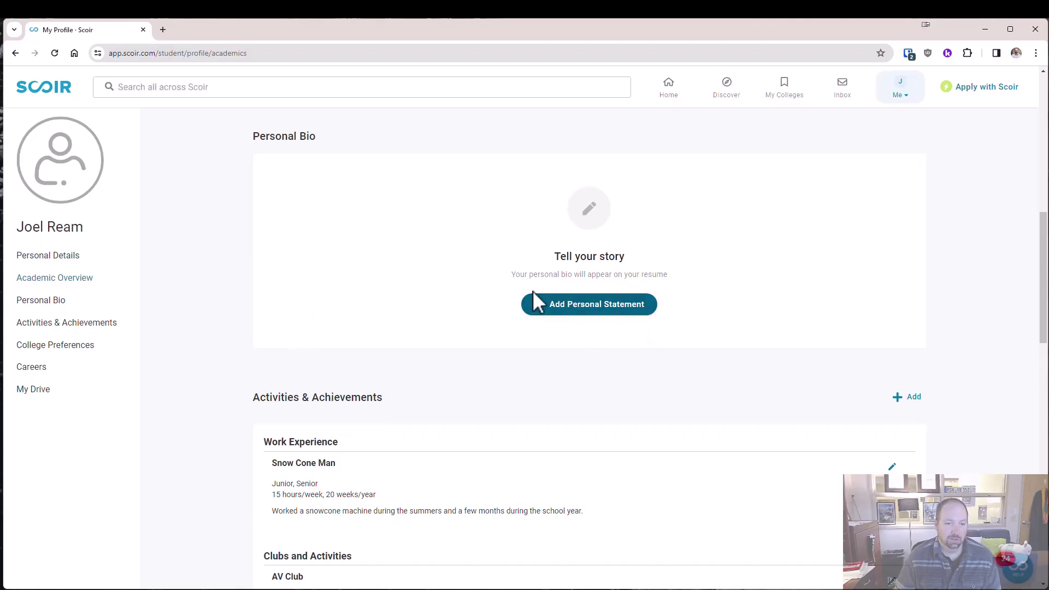
pyautogui.scroll(-2, 480, 307)
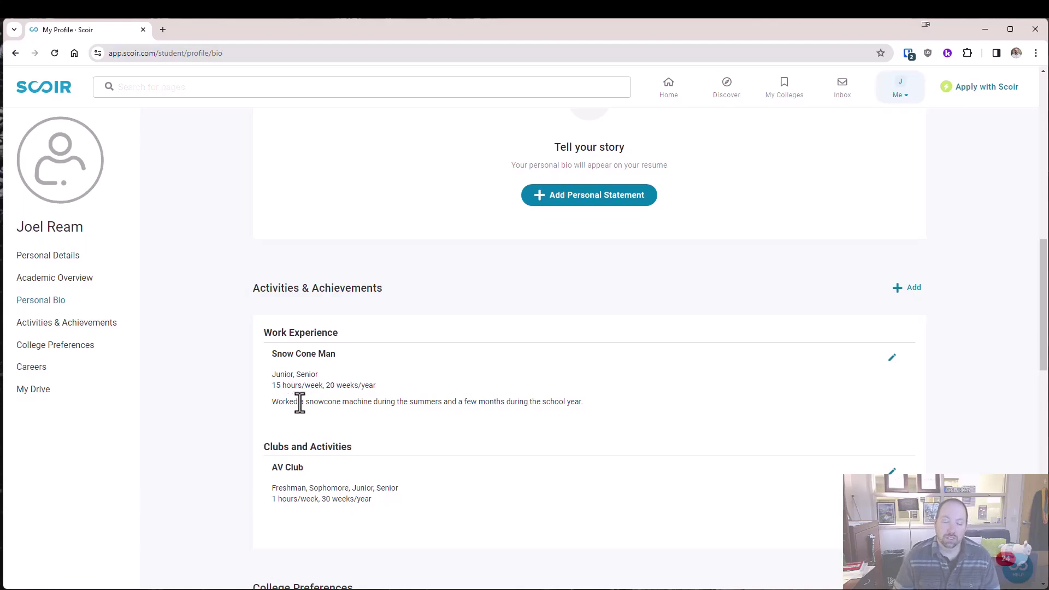
pyautogui.scroll(-2, 319, 427)
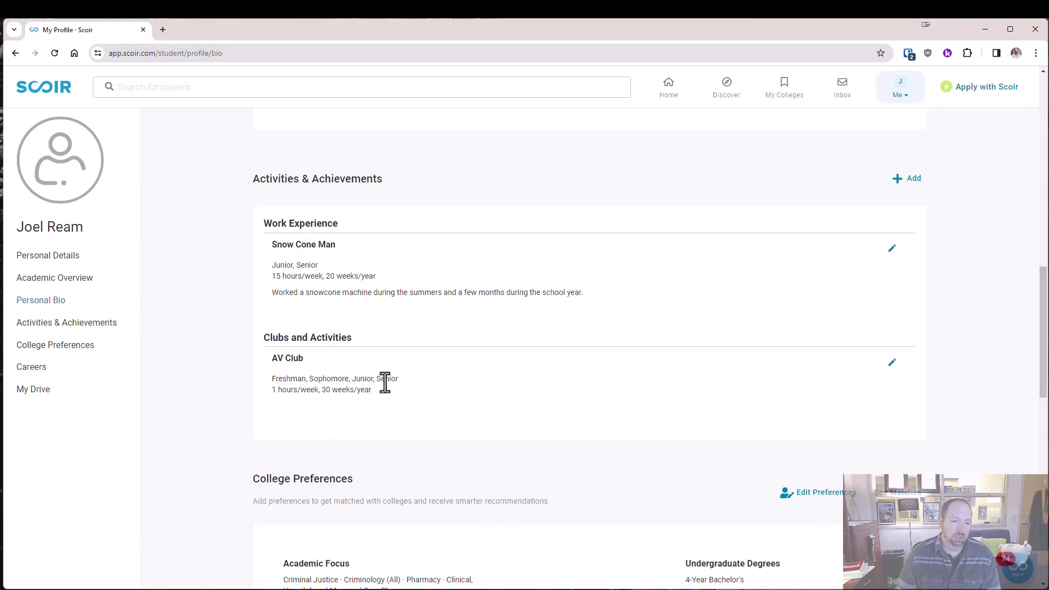
pyautogui.scroll(-4, 351, 374)
pyautogui.scroll(-3, 356, 367)
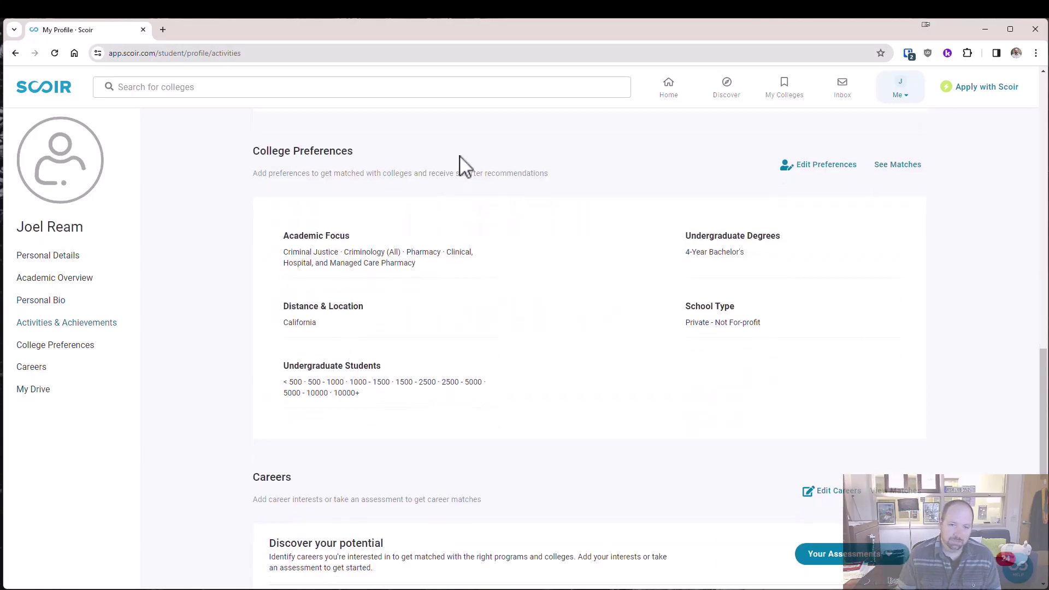
pyautogui.moveTo(256, 151); pyautogui.dragTo(351, 150)
pyautogui.click(351, 150)
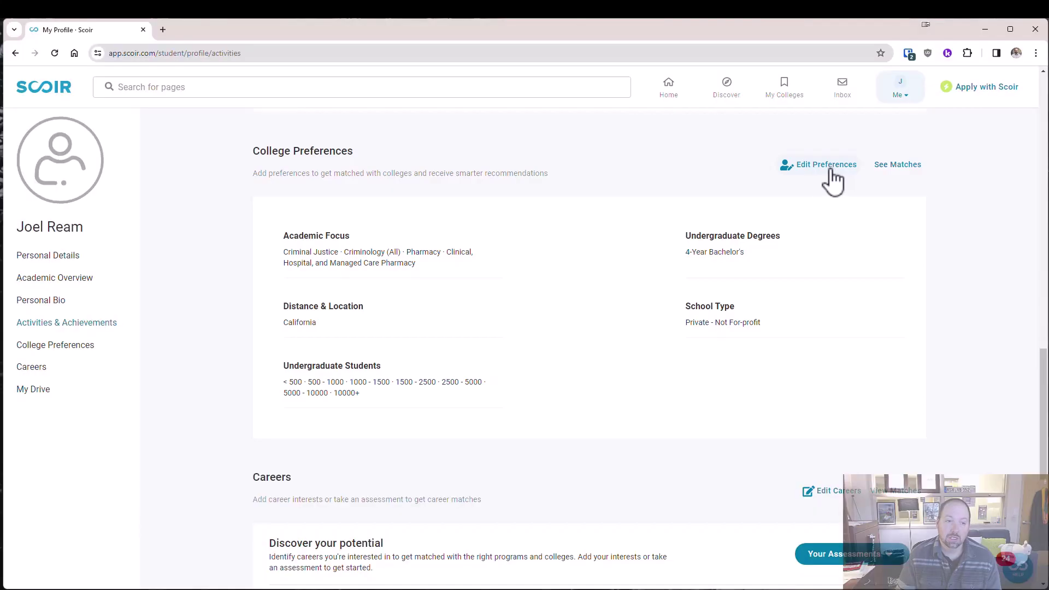
# - Open the college preferences for editing and expand the Academic Focus and Undergraduate Degrees sections
pyautogui.click(808, 176)
pyautogui.scroll(-1, 497, 227)
pyautogui.scroll(1, 481, 208)
pyautogui.click(585, 153)
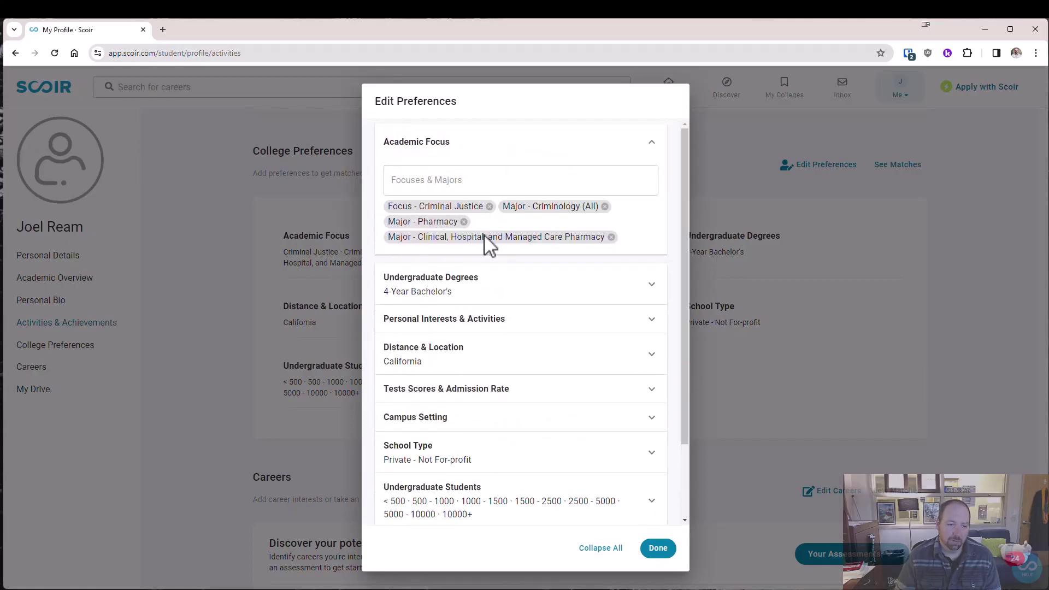
pyautogui.click(495, 293)
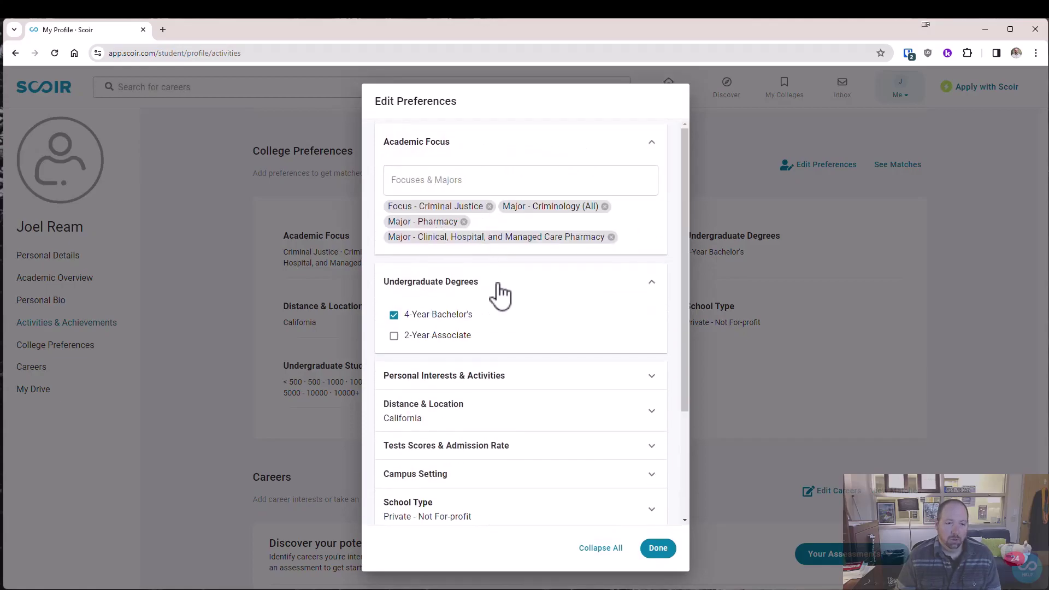
# - Add Culture - General and Piano to the Personal Interests & Activities preferences
pyautogui.click(485, 378)
pyautogui.scroll(-3, 459, 304)
pyautogui.click(445, 261)
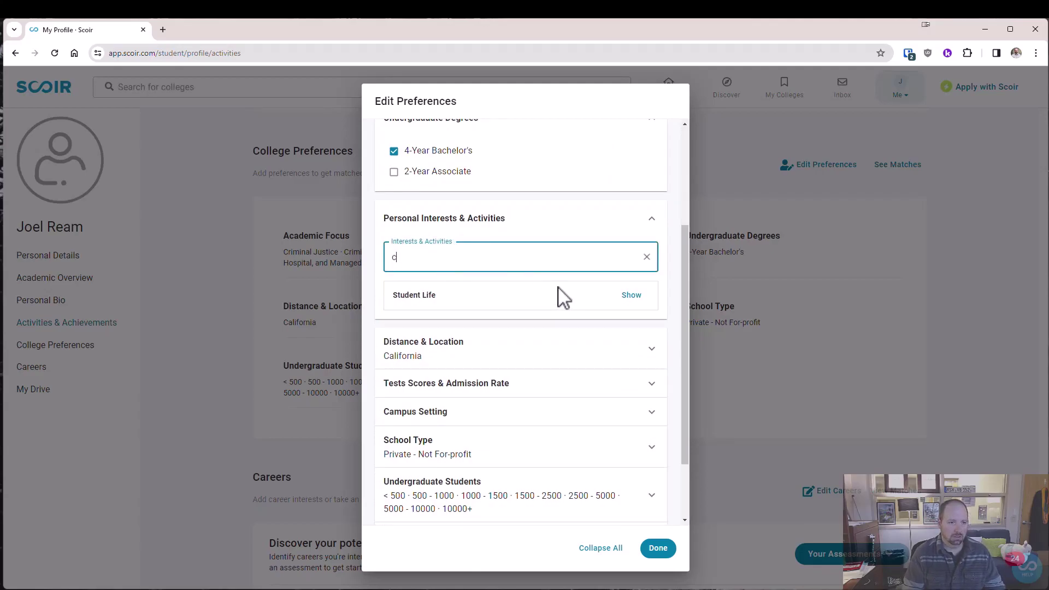
pyautogui.write('cu')
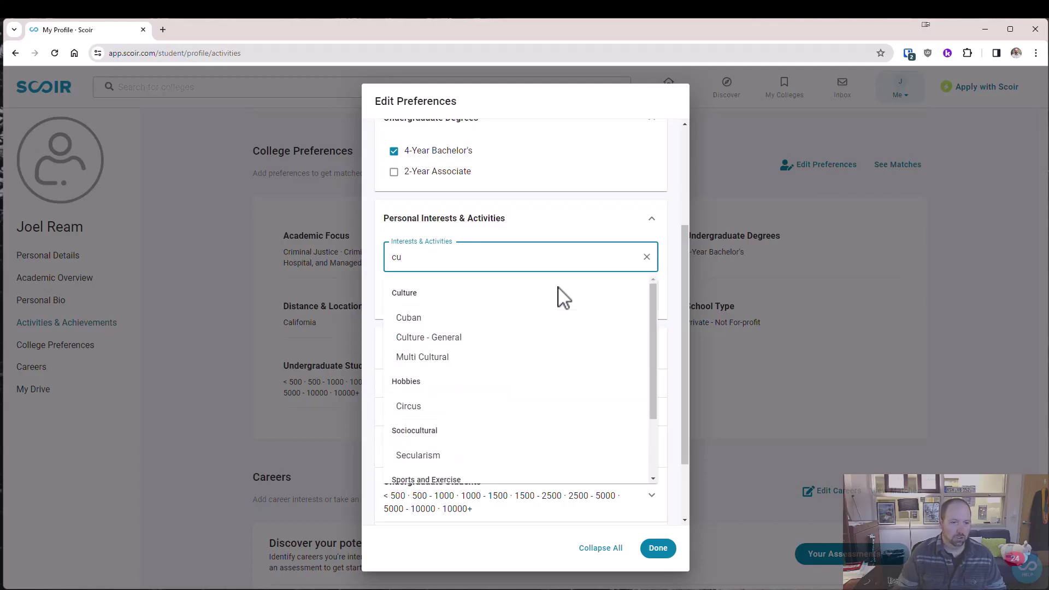
pyautogui.click(423, 338)
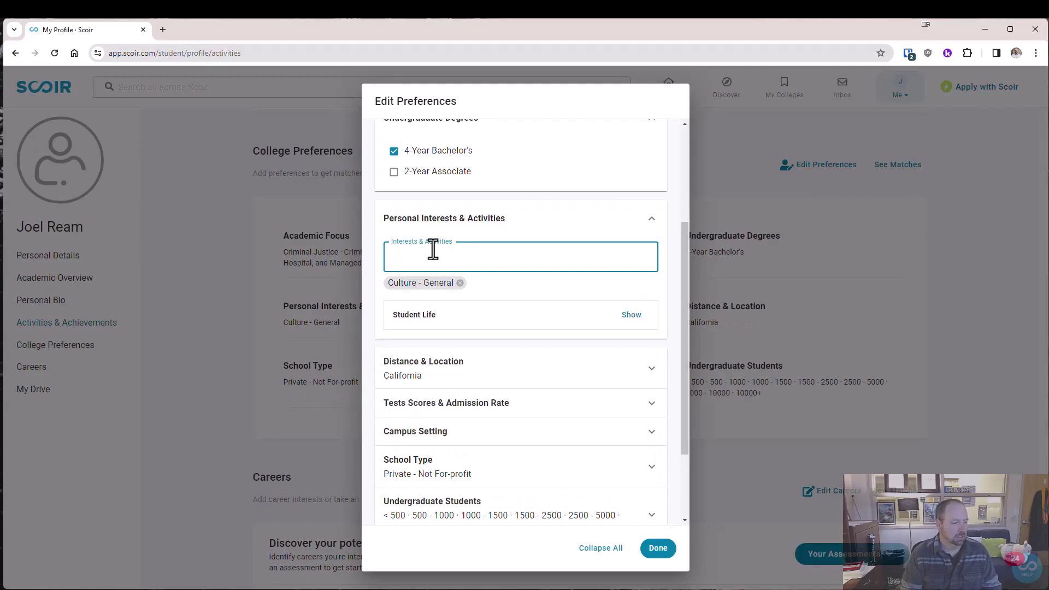
pyautogui.write('pi')
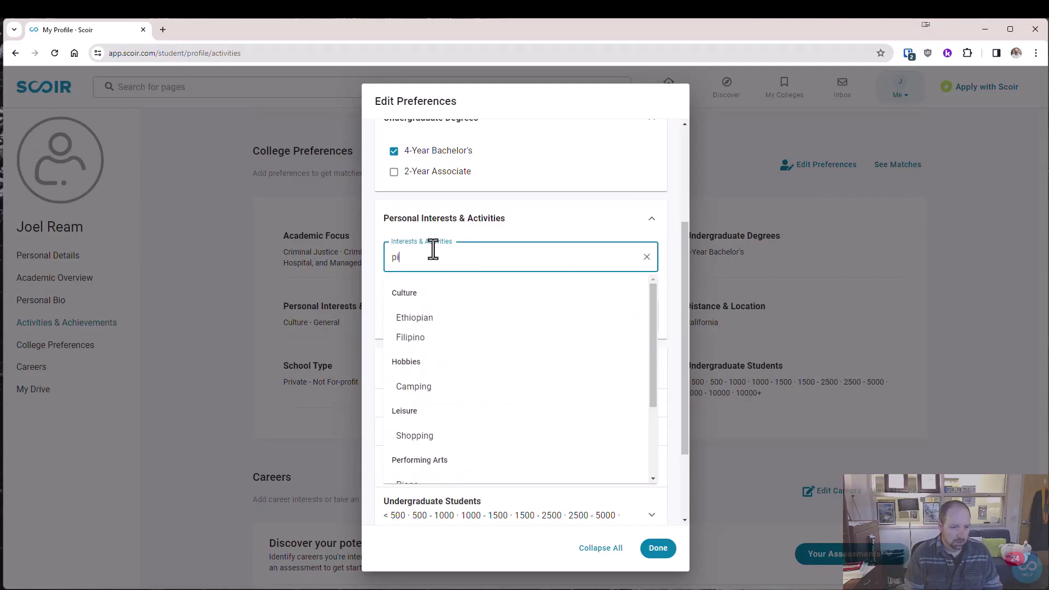
pyautogui.scroll(-2, 456, 361)
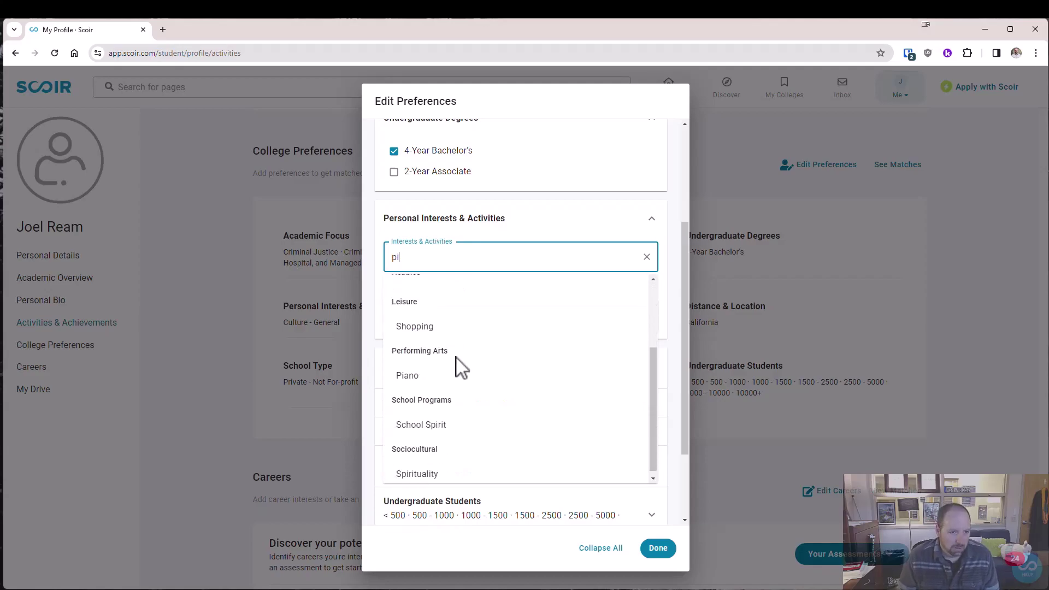
pyautogui.click(421, 377)
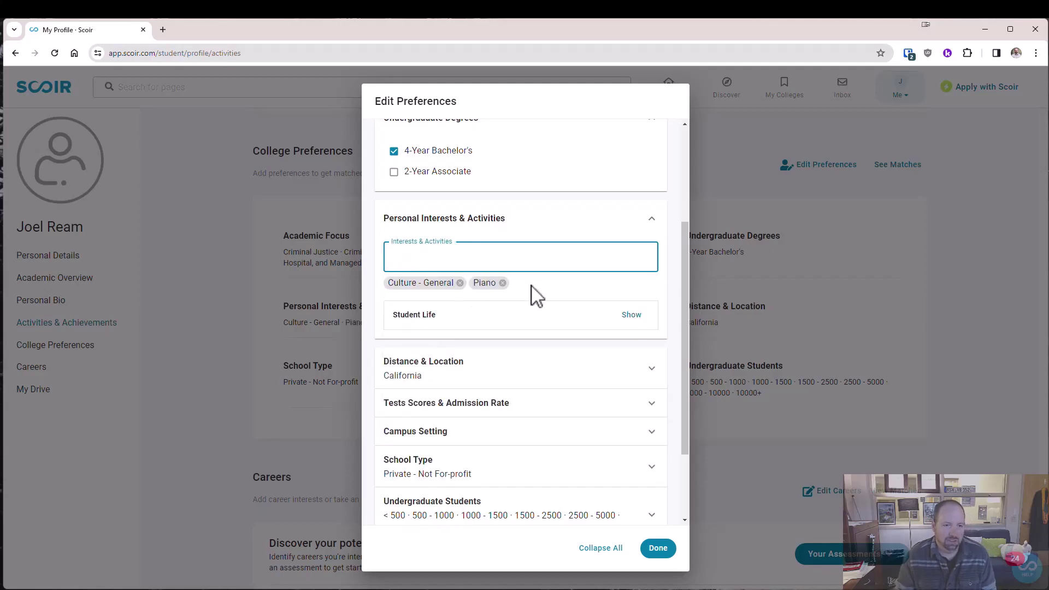
# - Expand the Distance & Location preferences and remove California from them
pyautogui.scroll(-2, 510, 288)
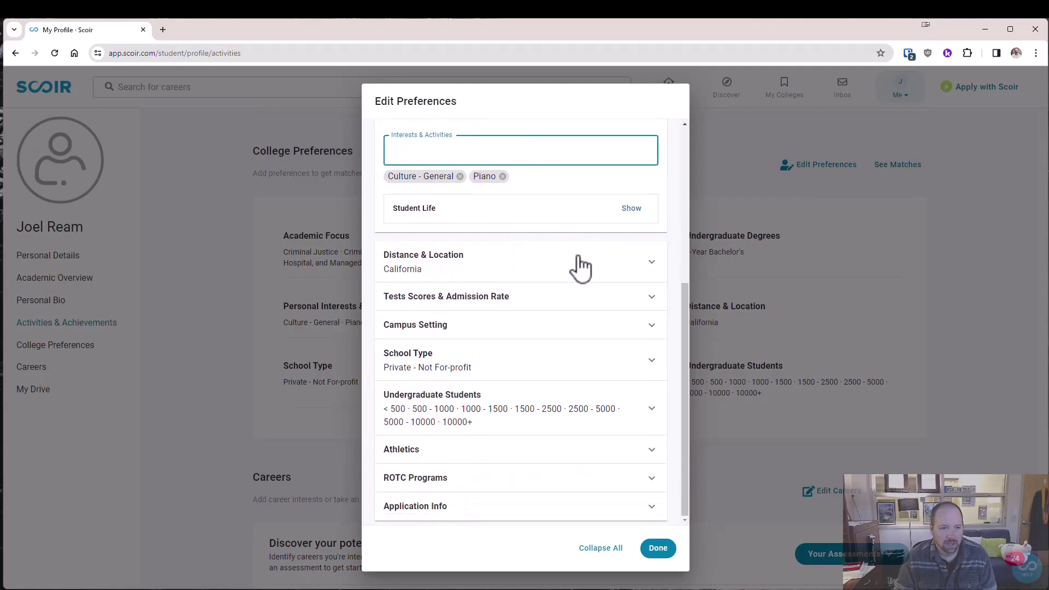
pyautogui.click(586, 271)
pyautogui.scroll(-2, 454, 404)
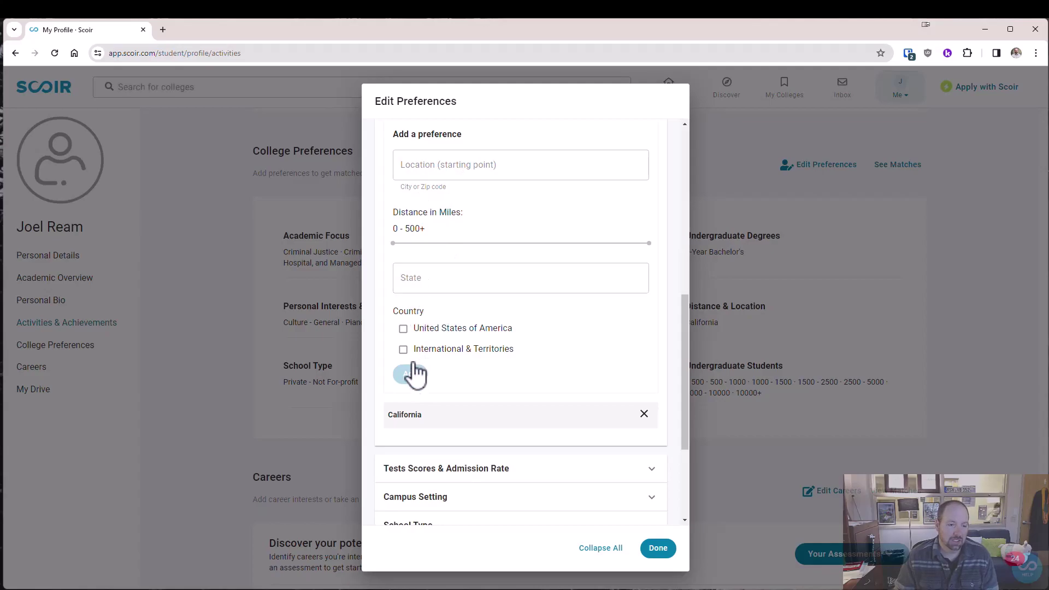
pyautogui.click(644, 414)
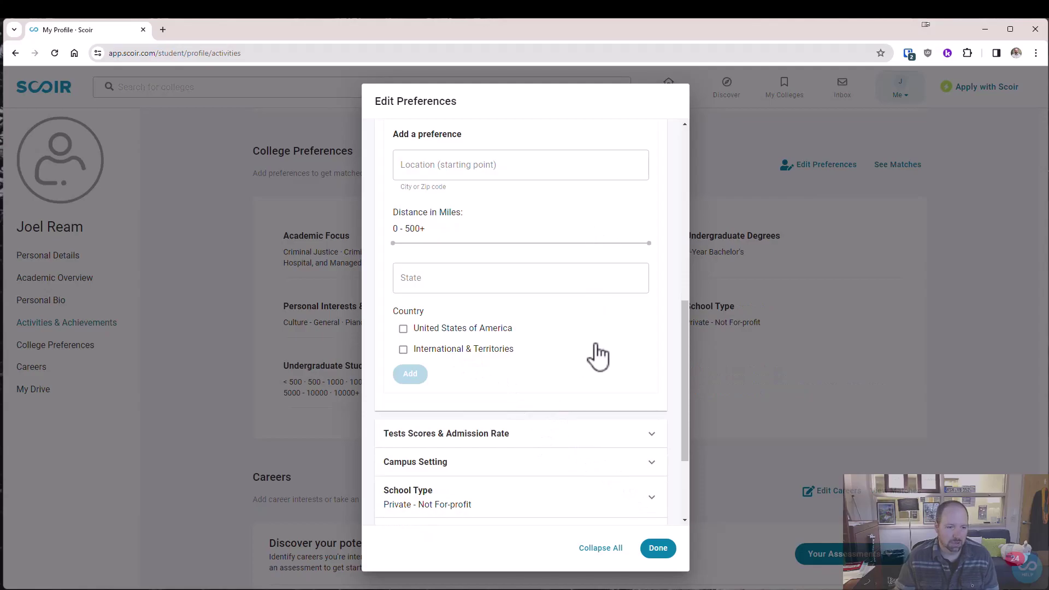
# - Expand the Tests Scores & Admission Rate, Campus Setting and Application Info preferences, and finish editing the college preferences
pyautogui.scroll(-2, 598, 357)
pyautogui.click(506, 301)
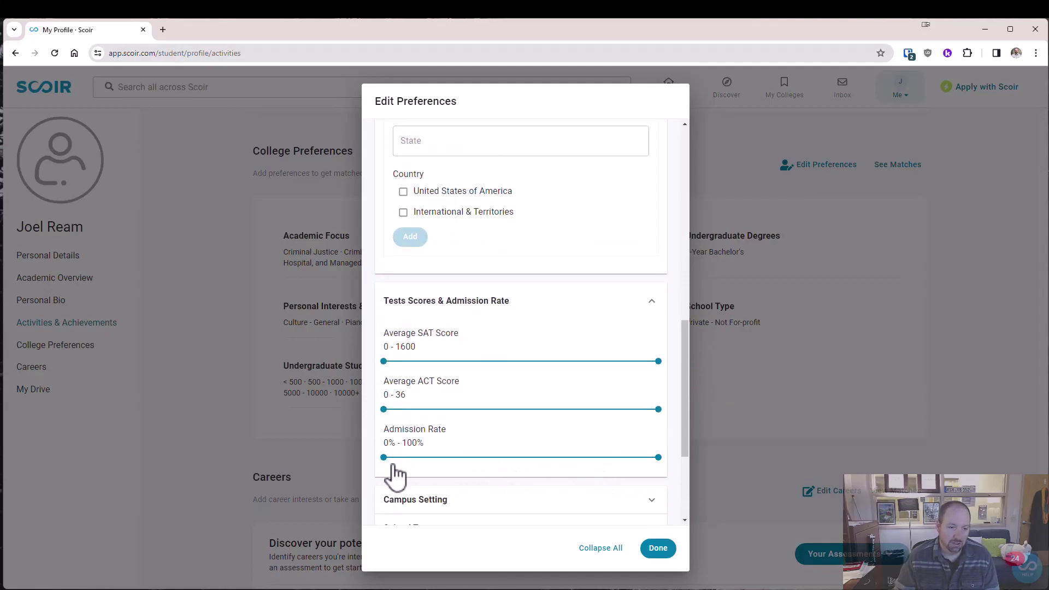
pyautogui.scroll(-3, 416, 347)
pyautogui.click(417, 337)
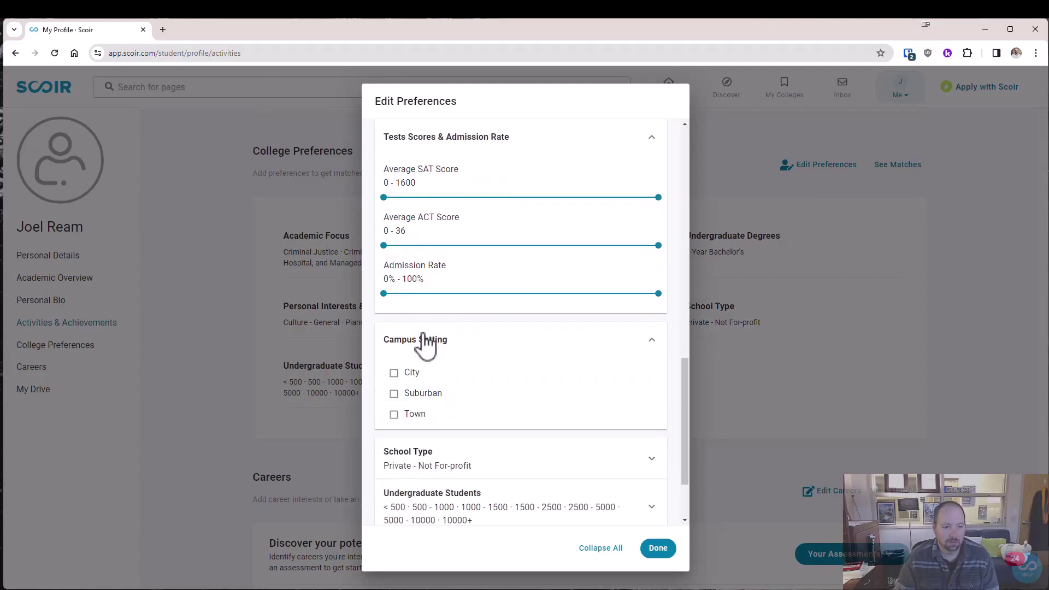
pyautogui.scroll(-2, 409, 437)
pyautogui.scroll(-1, 413, 420)
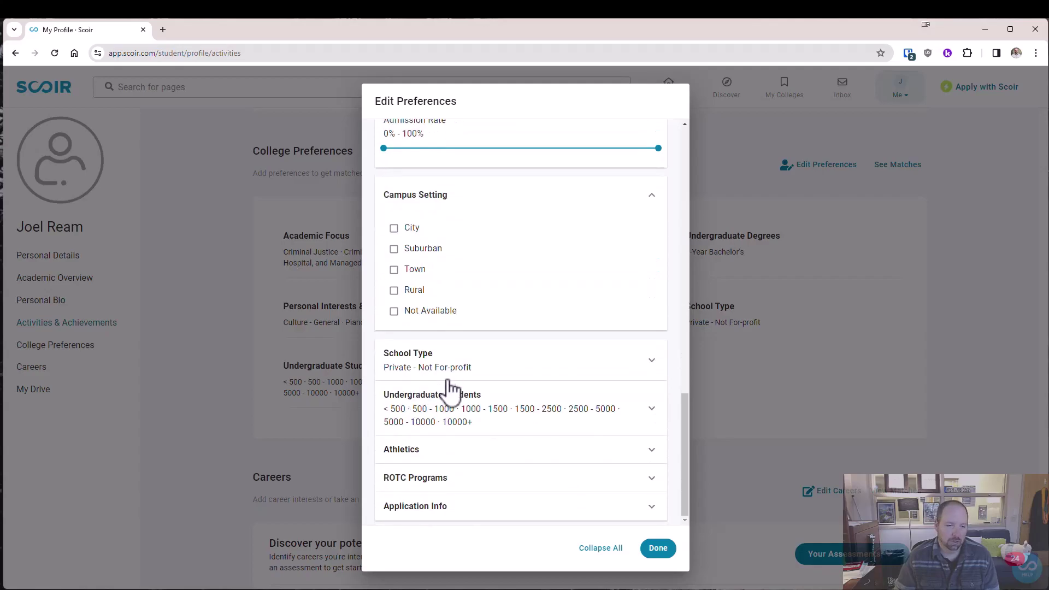
pyautogui.click(484, 514)
pyautogui.click(655, 550)
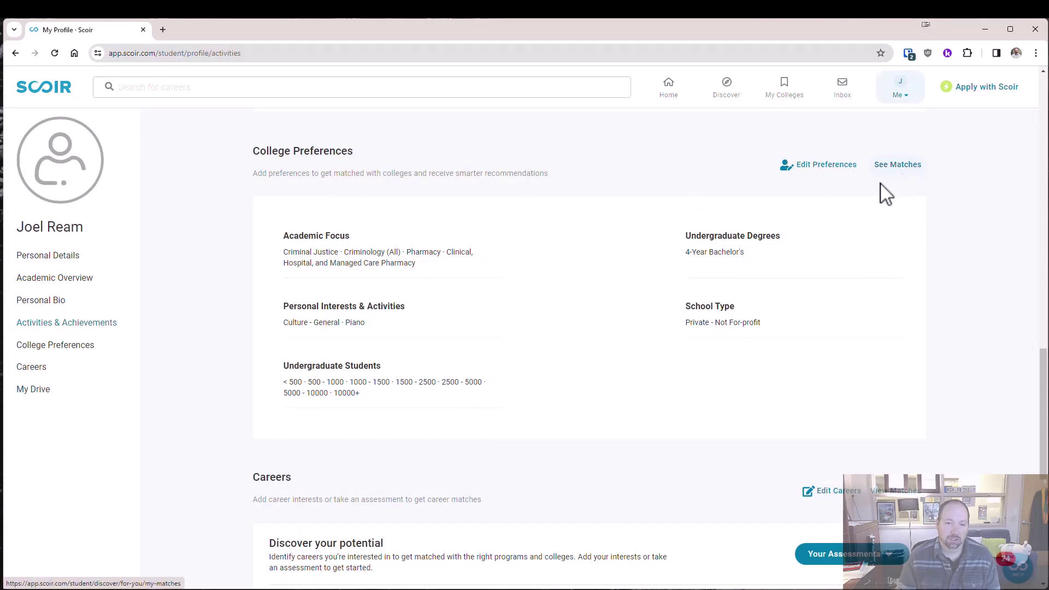
# - Review the profile's Careers section, including the list of assessments, and the My Drive section
pyautogui.scroll(-5, 618, 298)
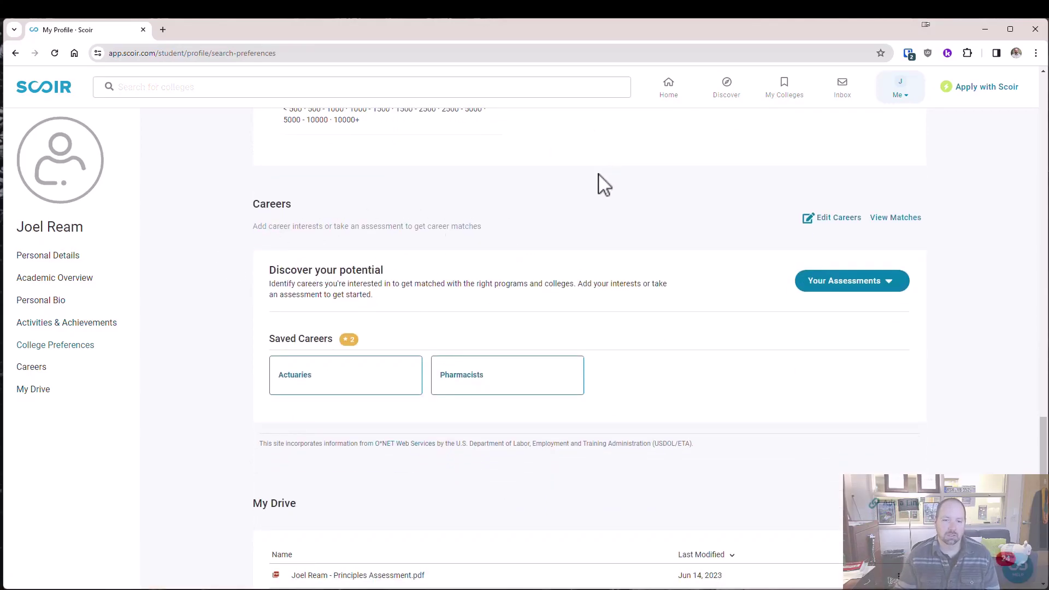
pyautogui.click(859, 287)
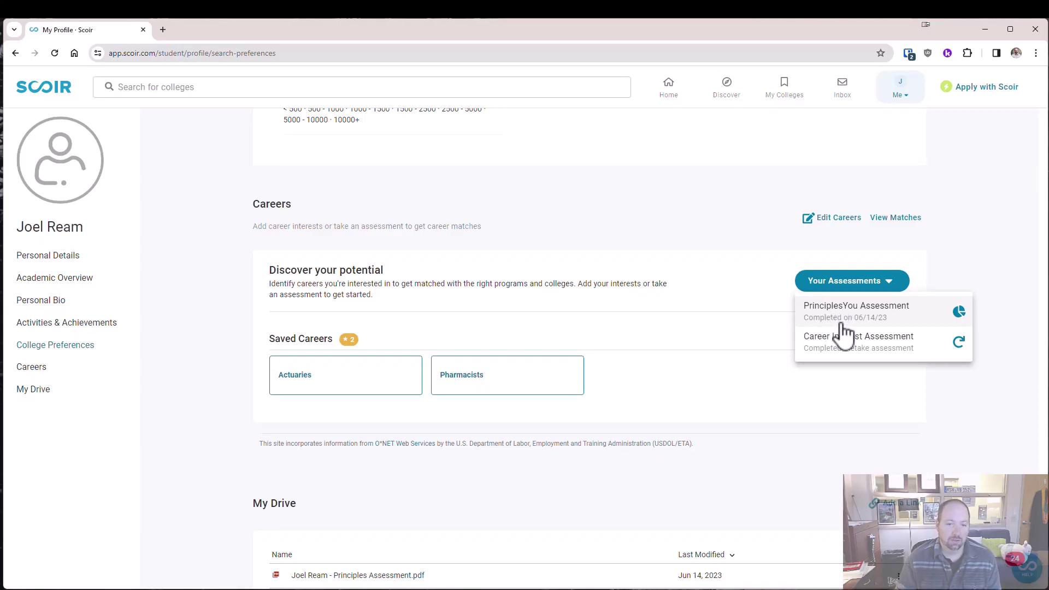
pyautogui.click(740, 452)
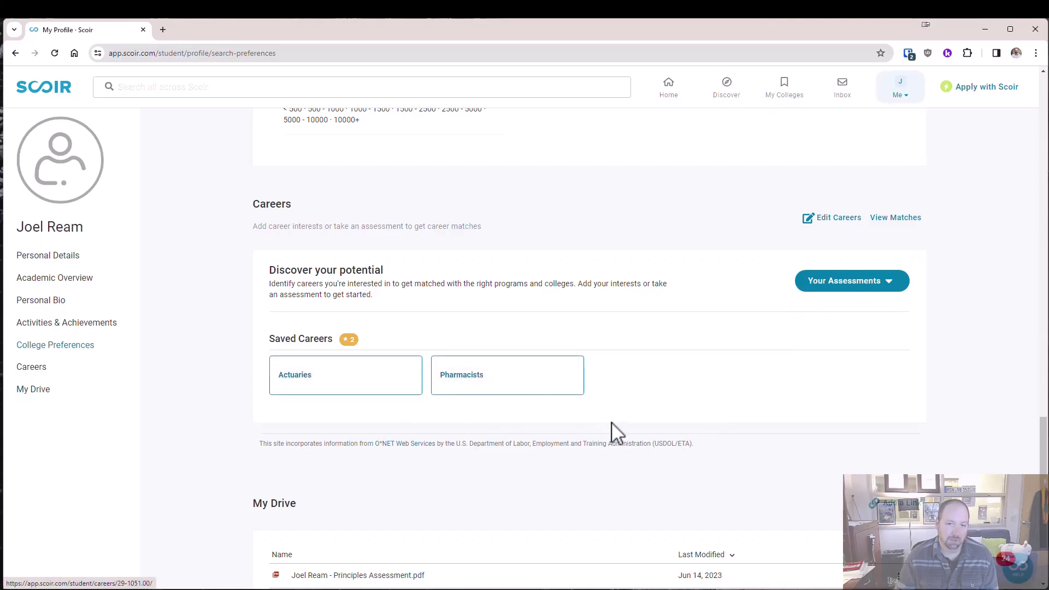
pyautogui.scroll(-2, 702, 379)
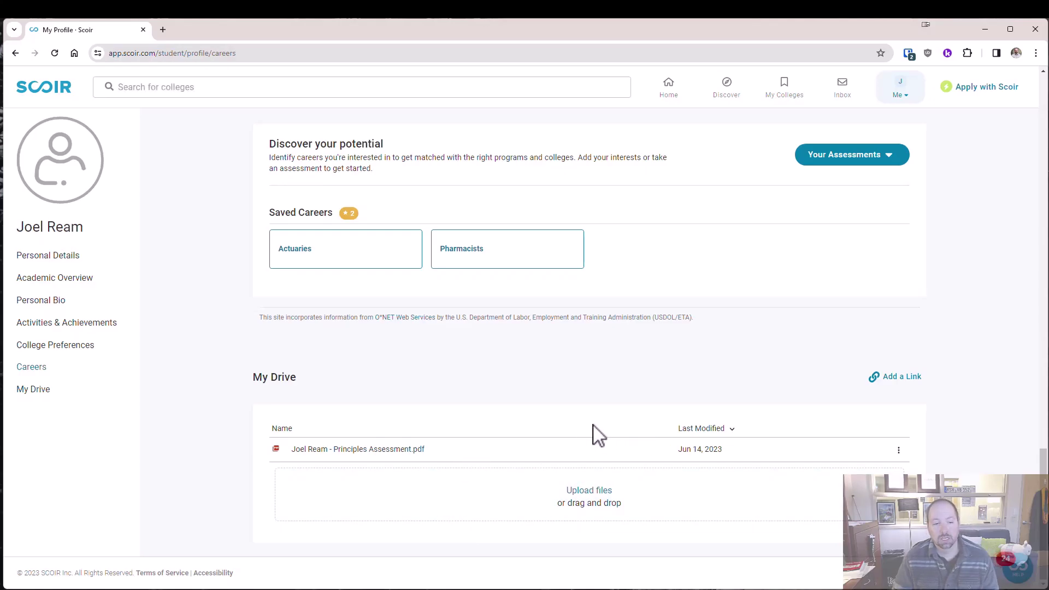
# - Download the student's resume from the Personal Details section and open the inbox's College Outreach messages
pyautogui.scroll(15, 627, 440)
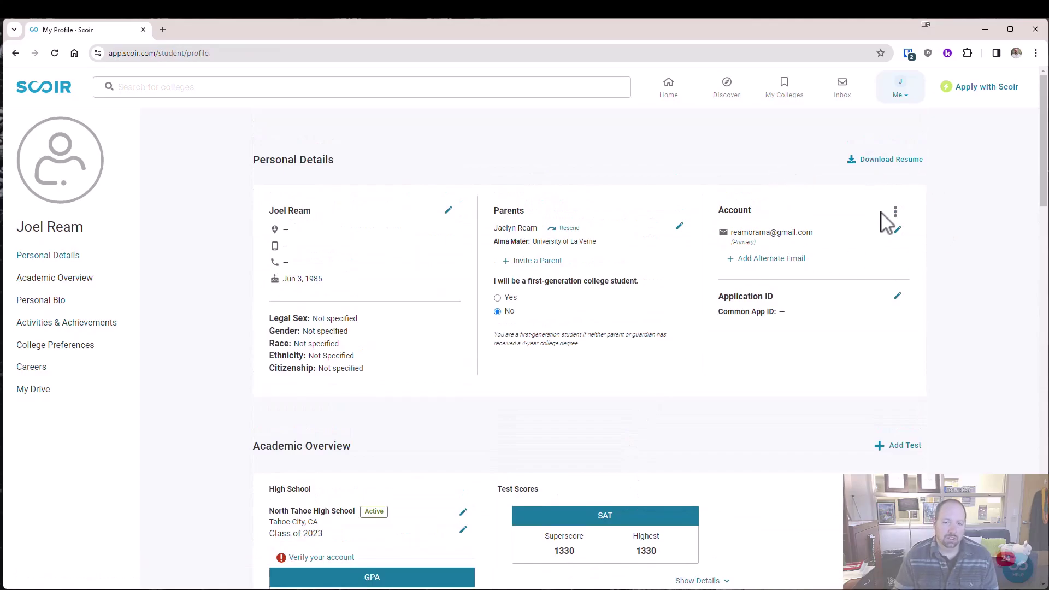
pyautogui.click(886, 160)
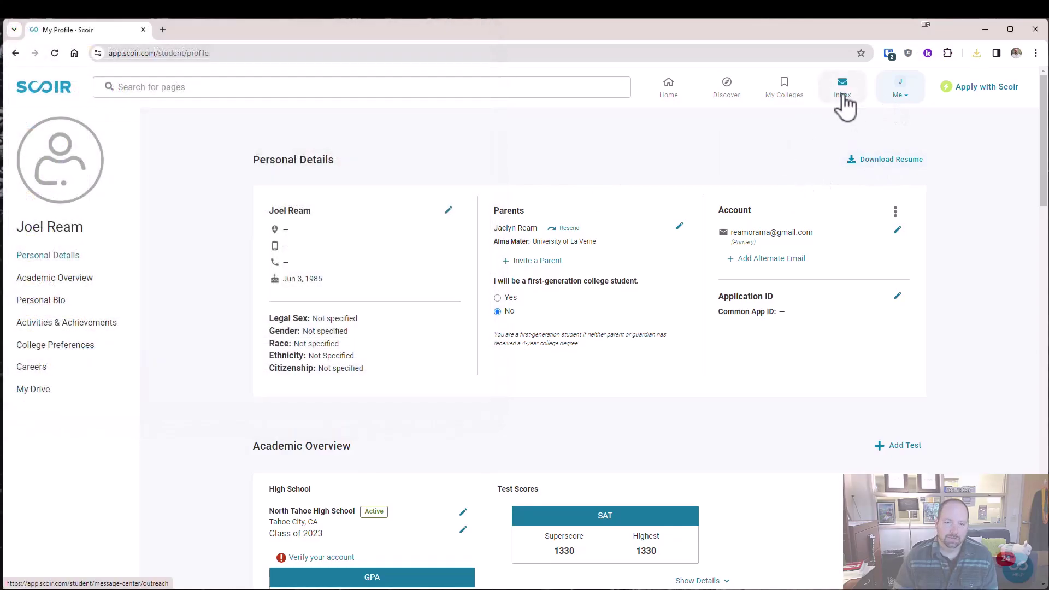
pyautogui.click(842, 94)
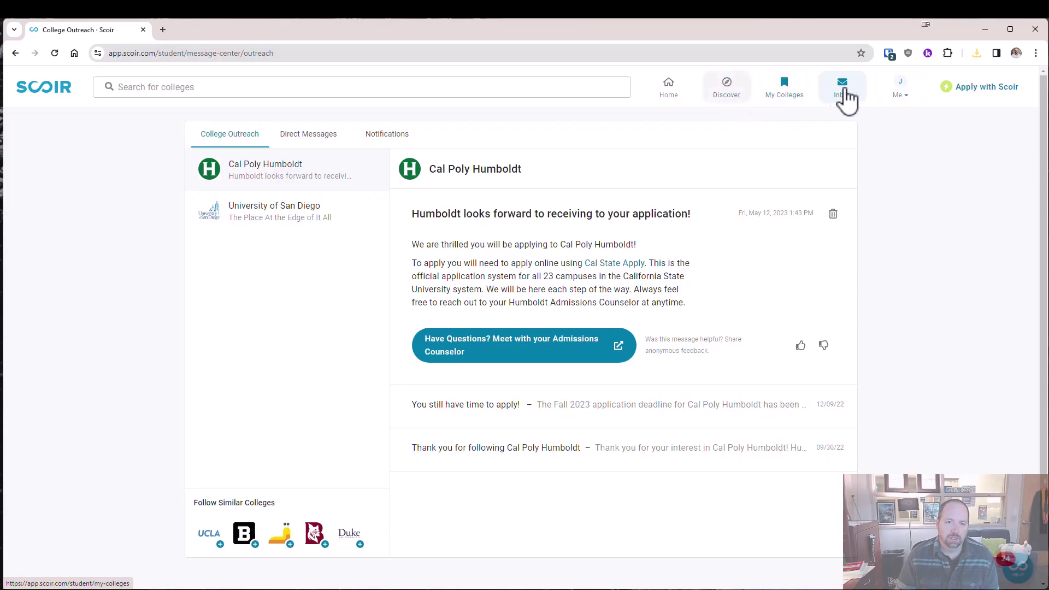
# - Open My Matches on the Discover page and look through the colleges matched to the student's preferences
pyautogui.click(728, 92)
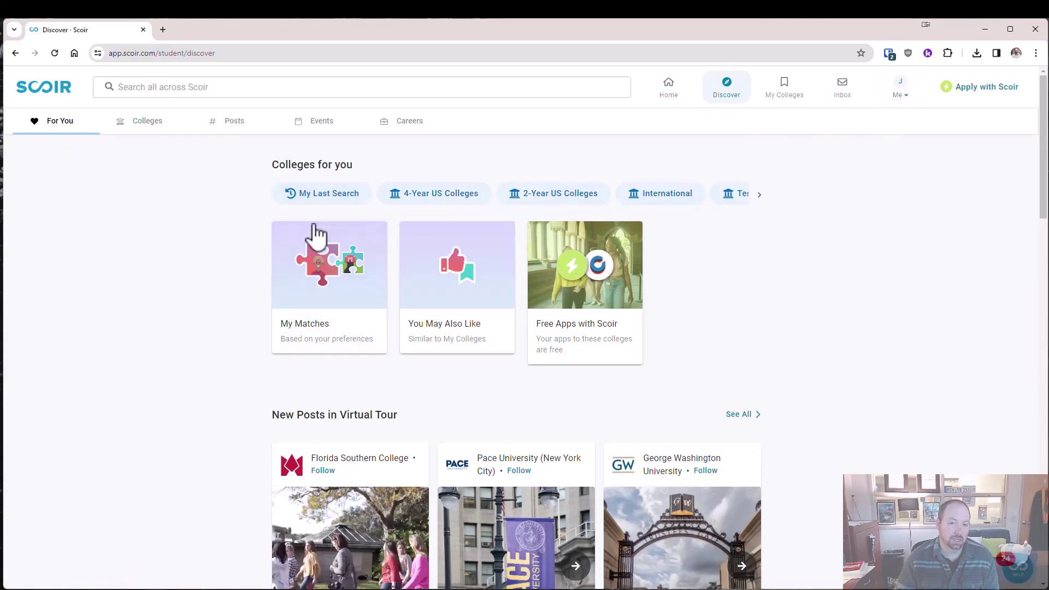
pyautogui.click(325, 328)
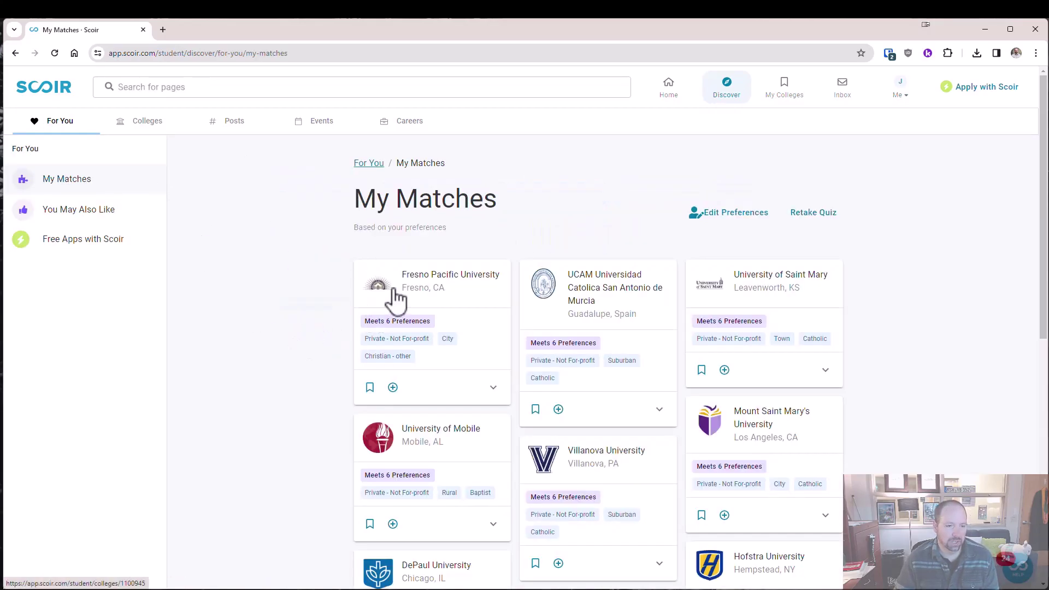
pyautogui.scroll(-3, 517, 313)
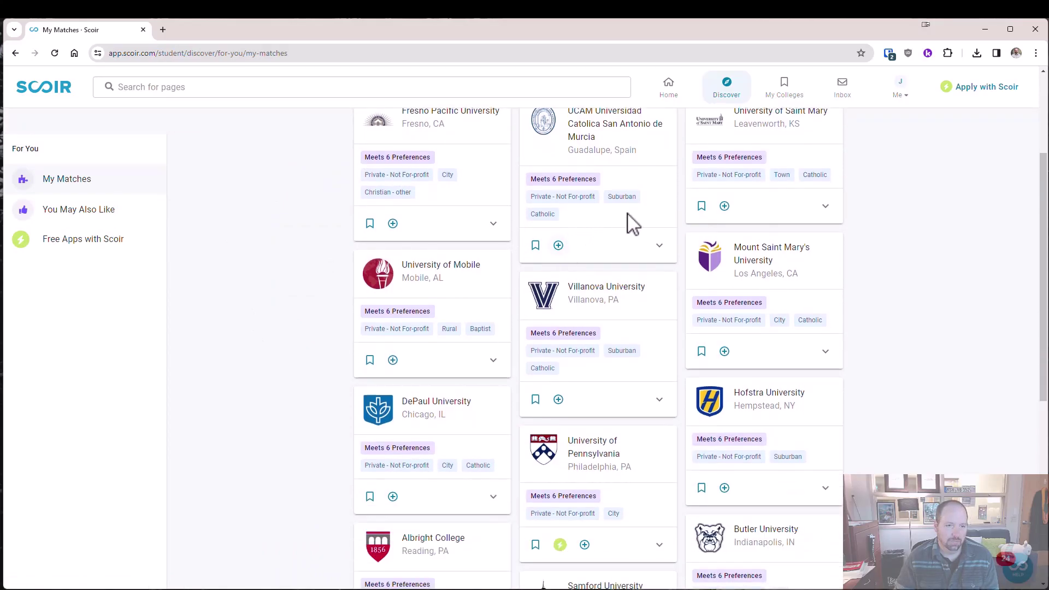
pyautogui.scroll(3, 663, 194)
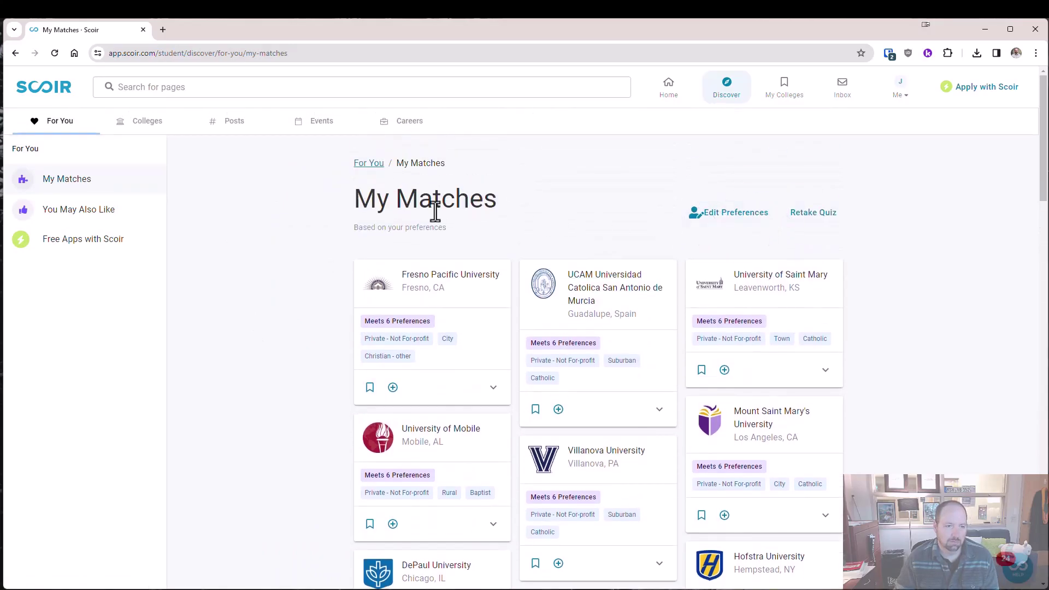
pyautogui.scroll(-9, 529, 320)
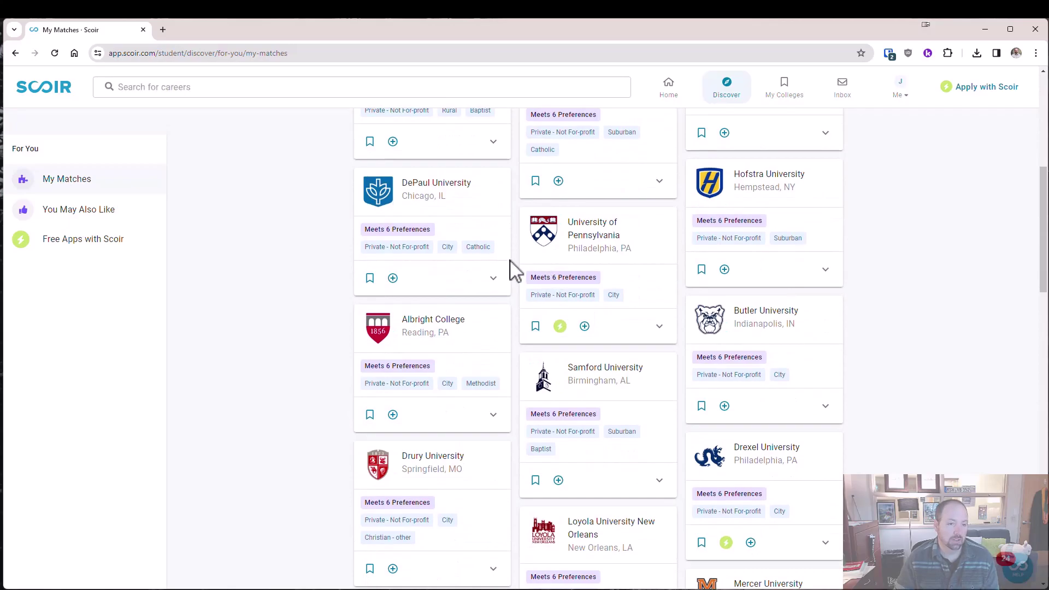
pyautogui.scroll(9, 677, 234)
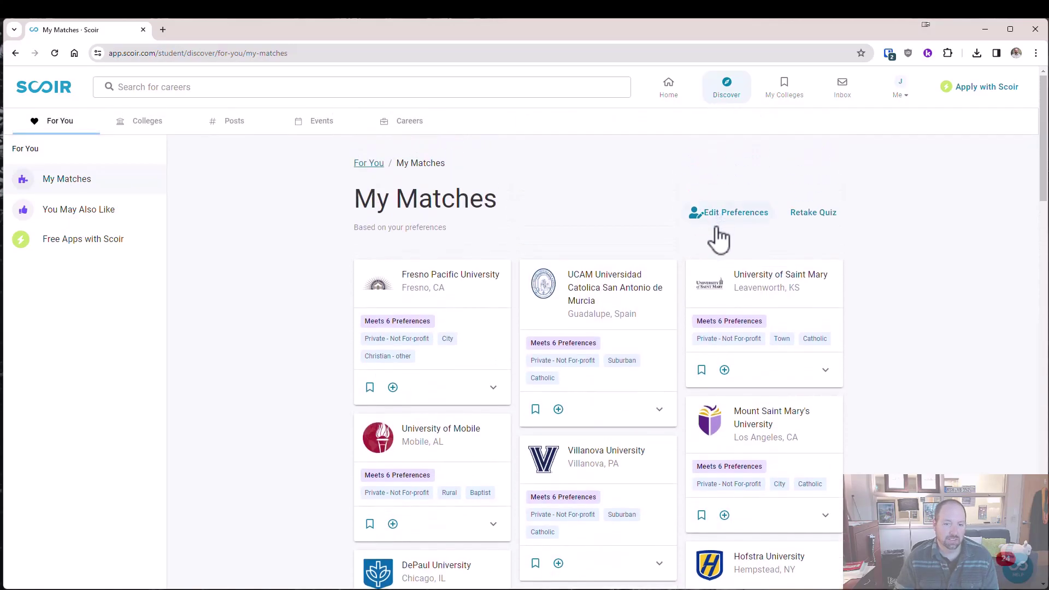
pyautogui.scroll(-6, 726, 275)
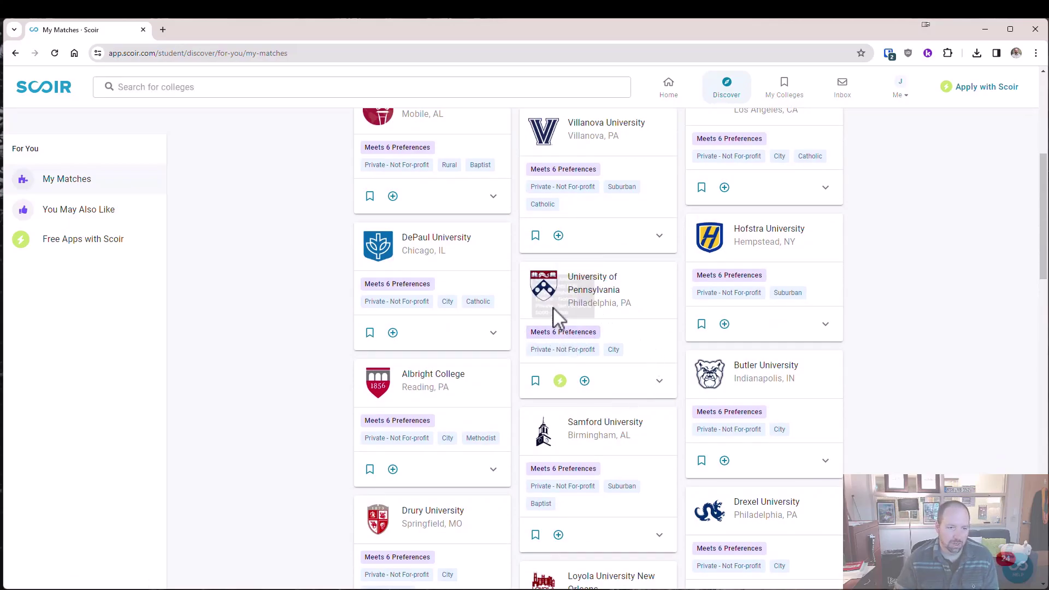
pyautogui.moveTo(566, 335)
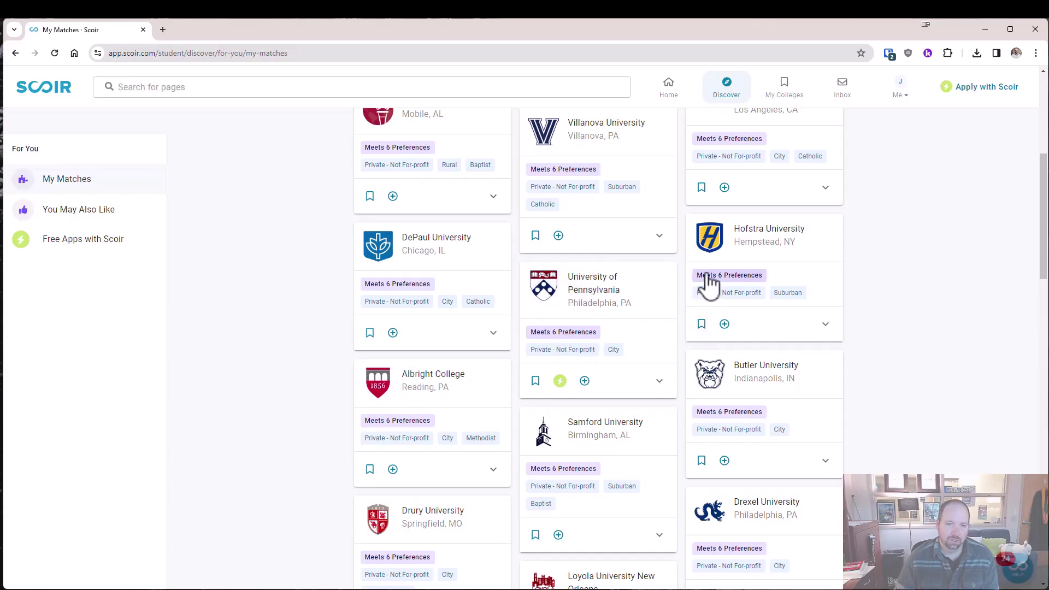
pyautogui.scroll(-3, 739, 483)
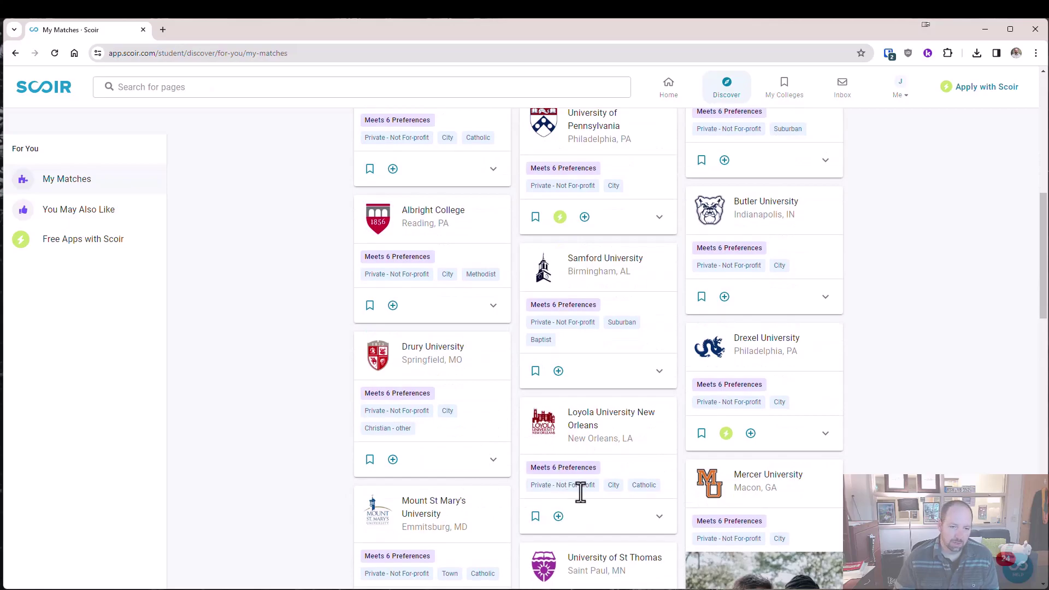
pyautogui.scroll(-4, 764, 454)
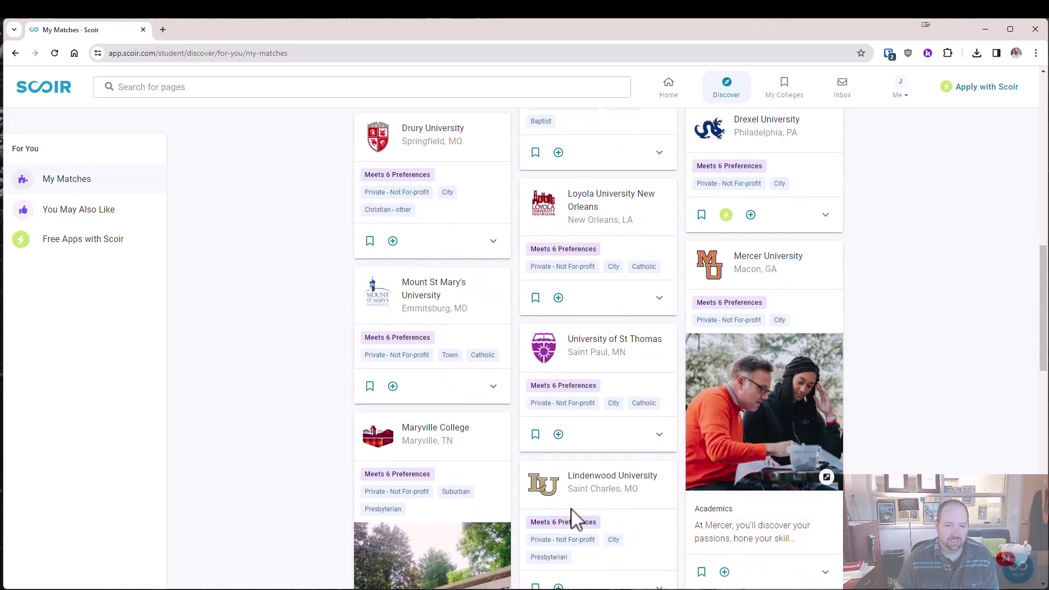
pyautogui.scroll(5, 596, 492)
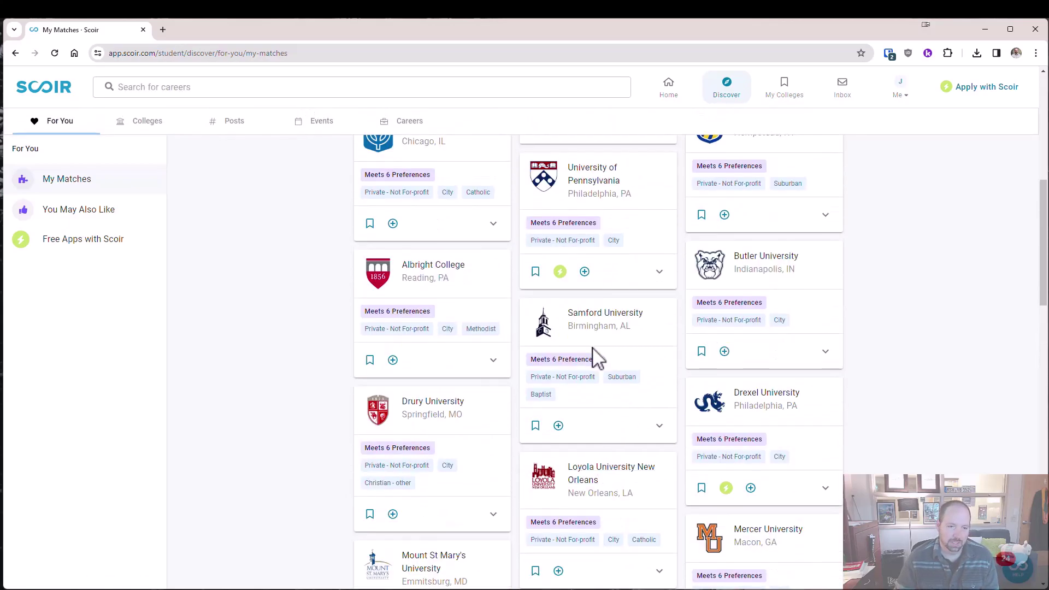
pyautogui.scroll(8, 597, 358)
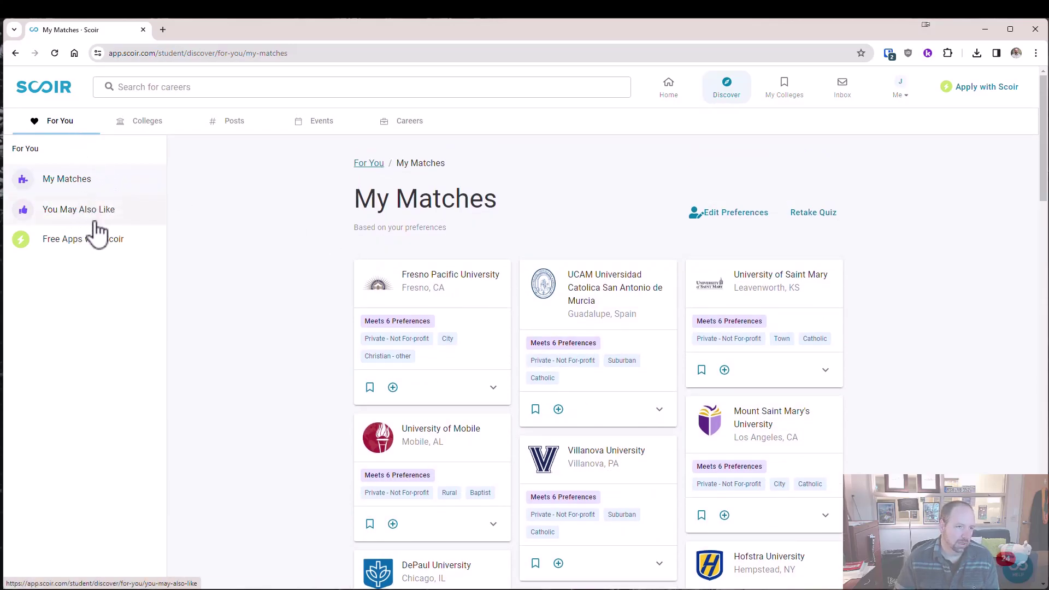
# - Open the college search and clear all of its saved filters
pyautogui.click(124, 122)
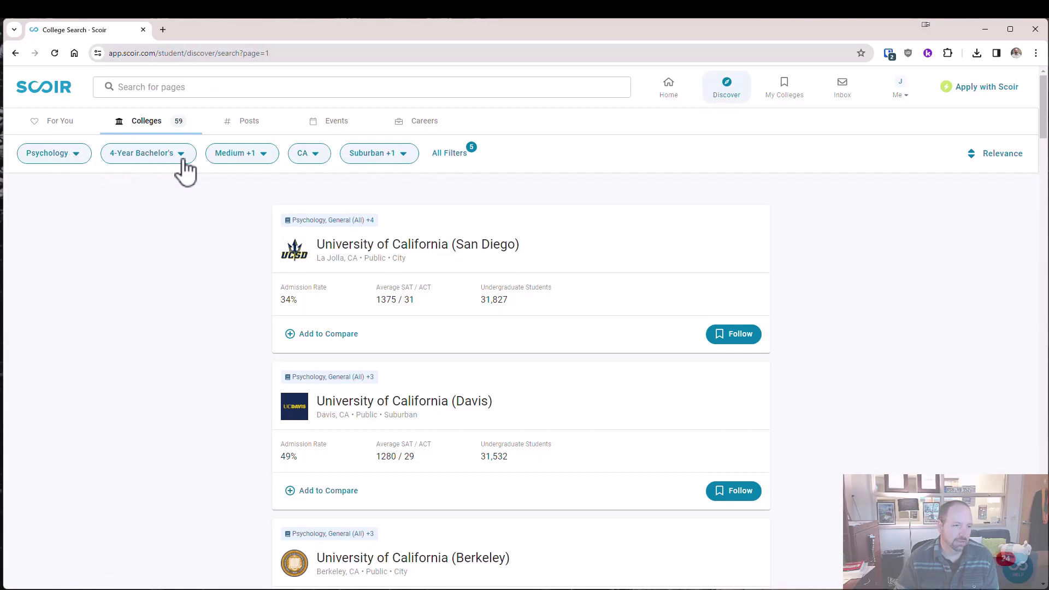
pyautogui.click(448, 154)
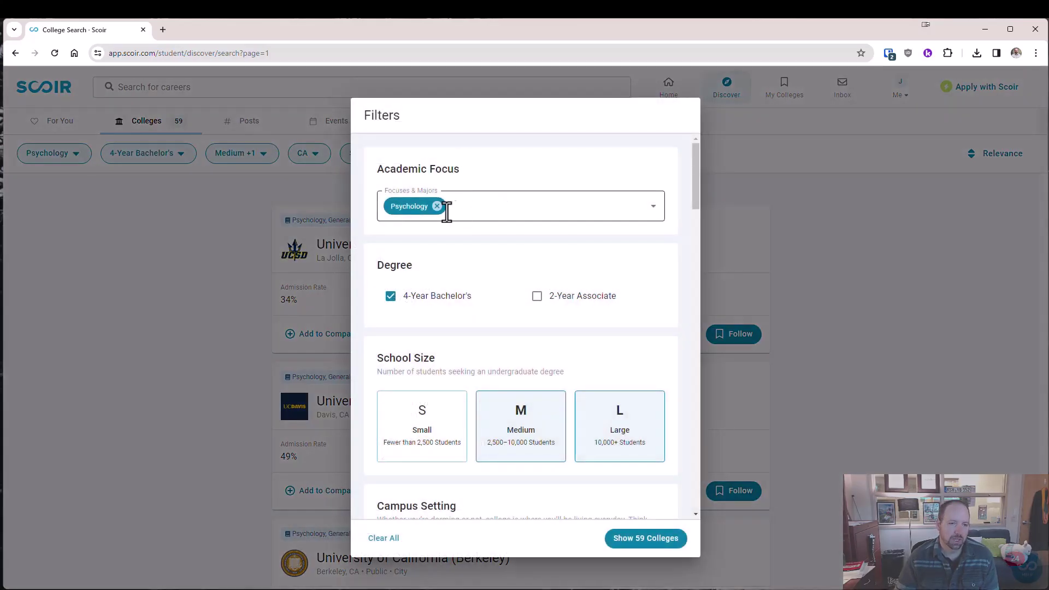
pyautogui.click(389, 539)
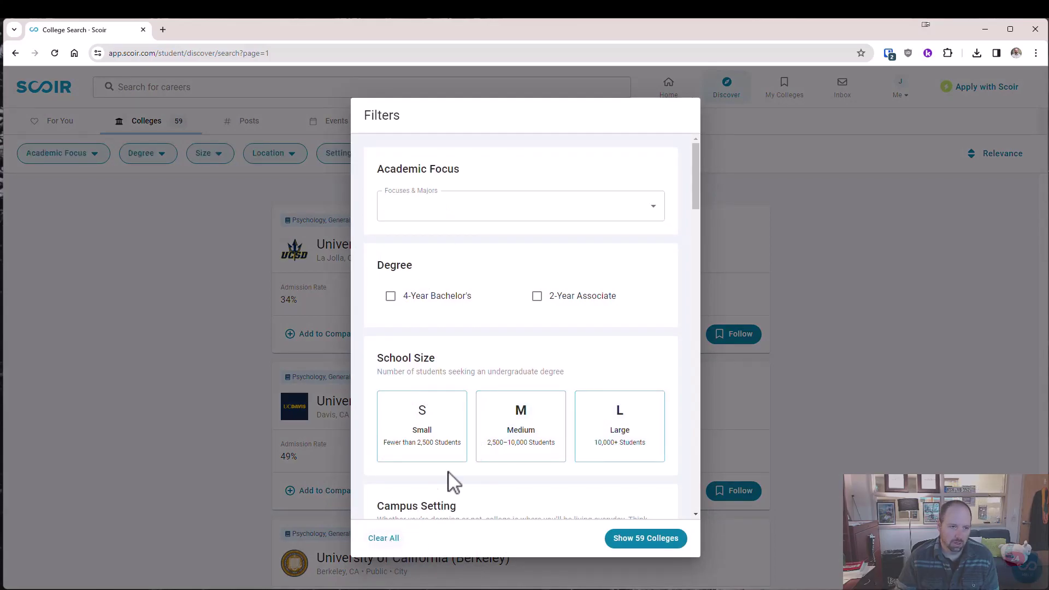
# - Search the Focuses & Majors filter for "busin", look through the matching majors and select the Business academic focus
pyautogui.click(470, 214)
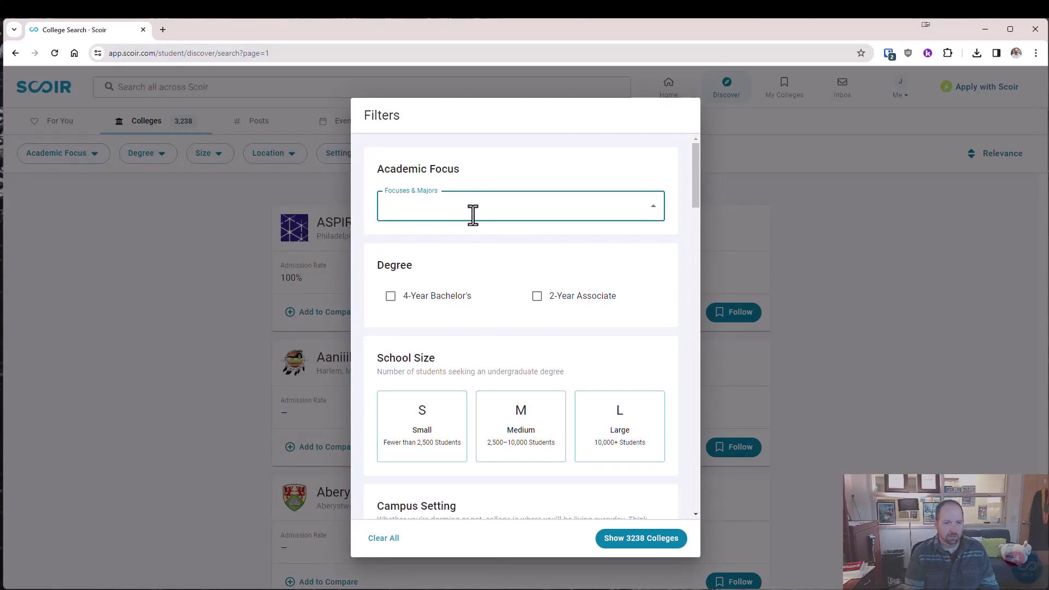
pyautogui.write('busin')
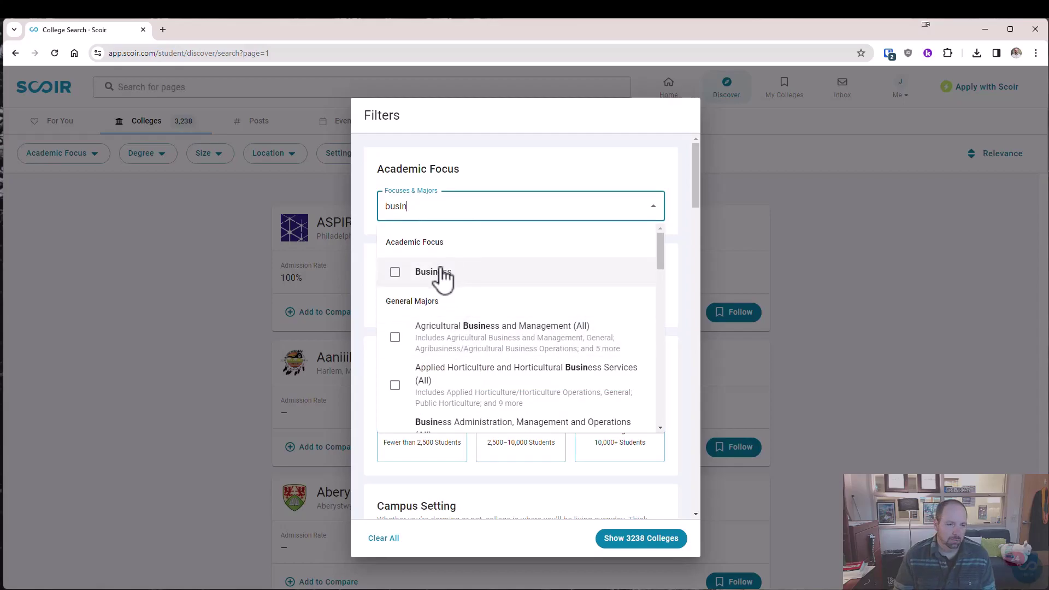
pyautogui.scroll(-3, 459, 342)
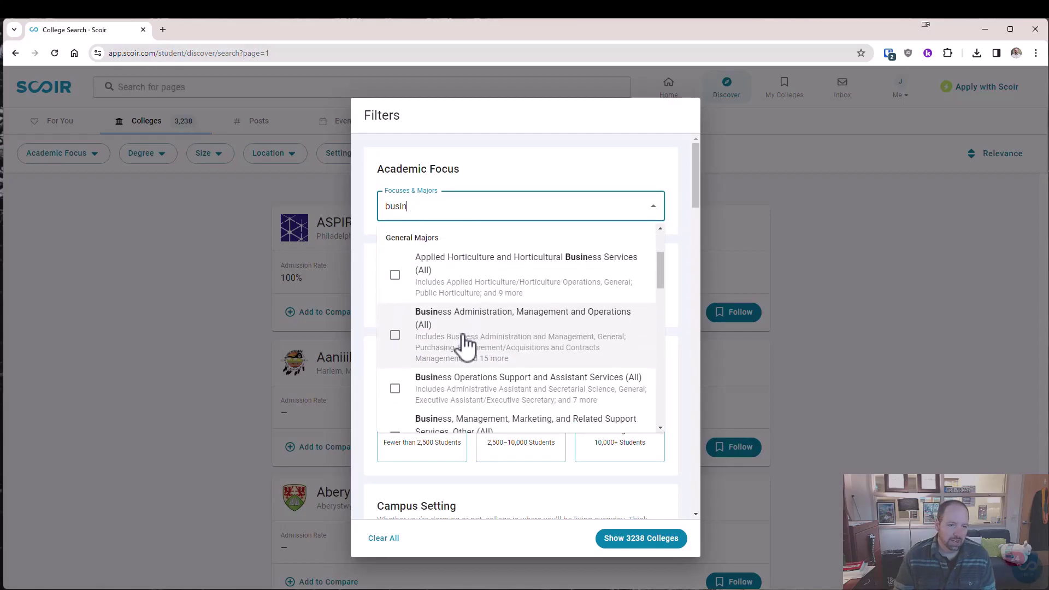
pyautogui.scroll(-5, 443, 327)
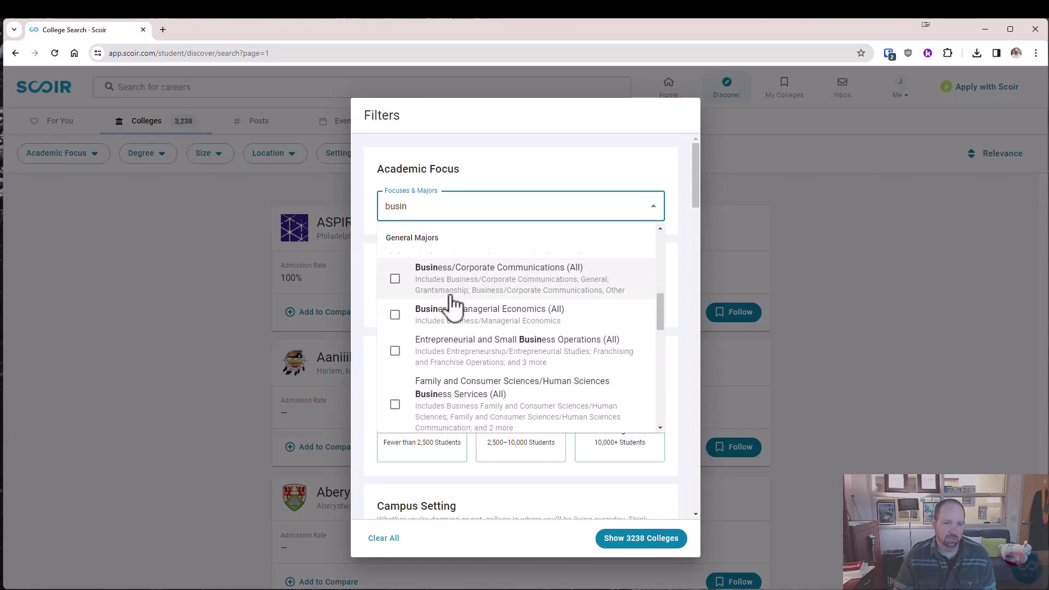
pyautogui.scroll(-2, 446, 322)
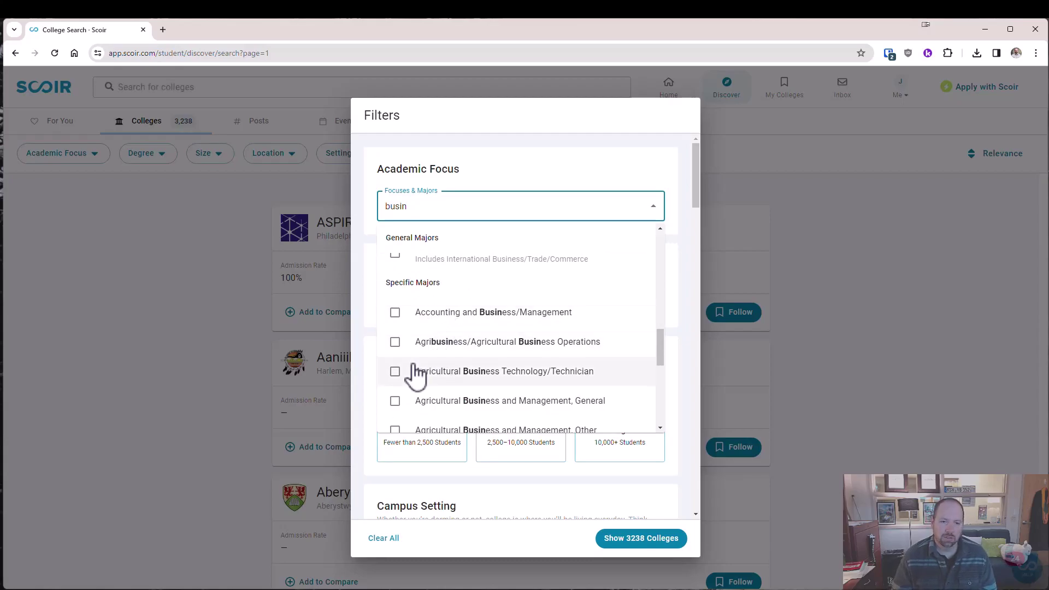
pyautogui.scroll(5, 418, 352)
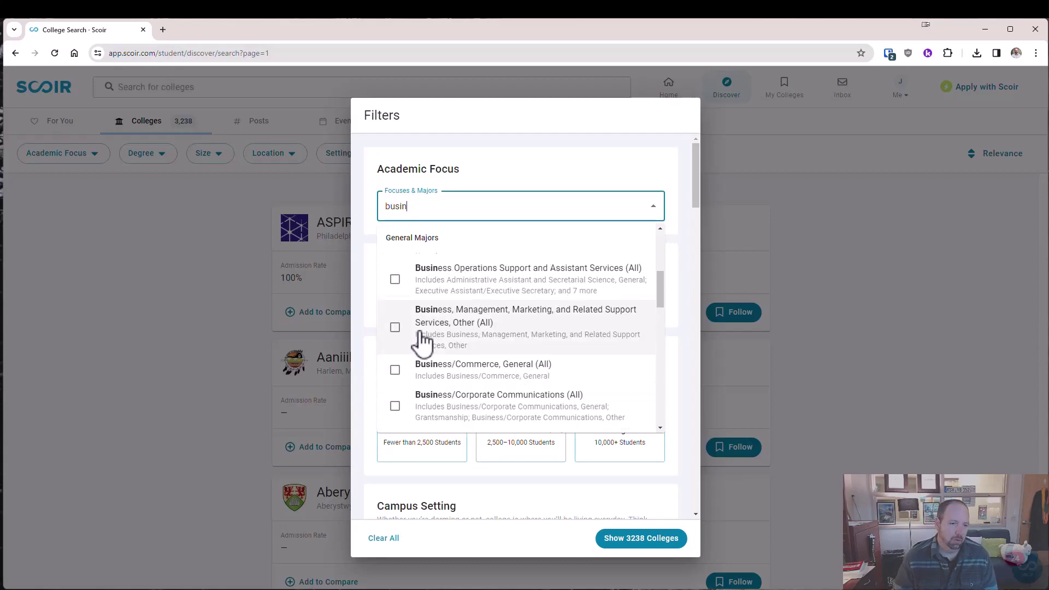
pyautogui.scroll(1, 421, 335)
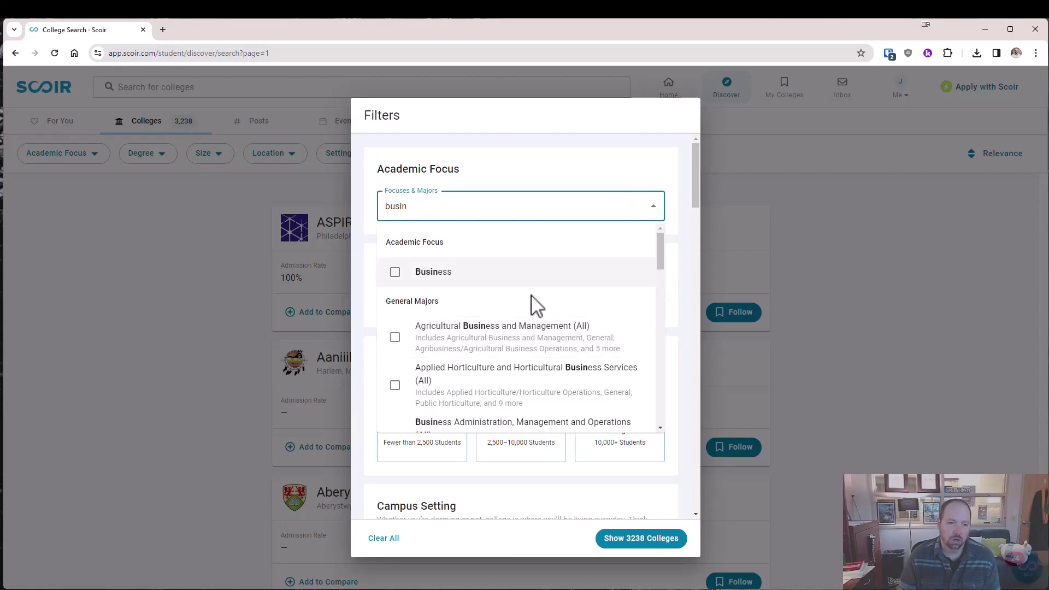
pyautogui.click(394, 277)
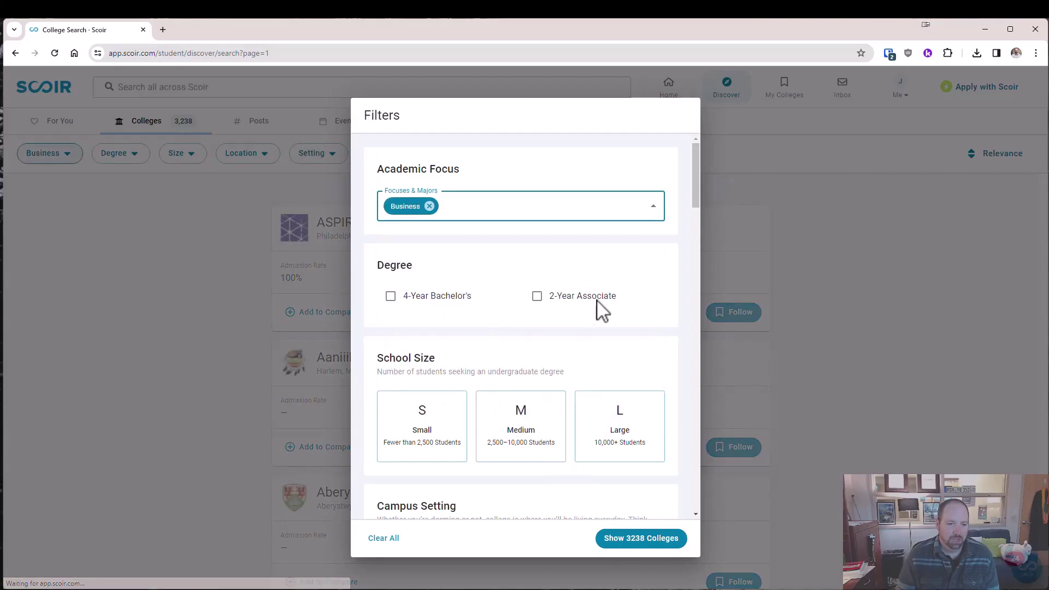
# - Limit the college search to 4-Year Bachelor's degrees and a City campus setting
pyautogui.click(413, 305)
pyautogui.scroll(-2, 530, 339)
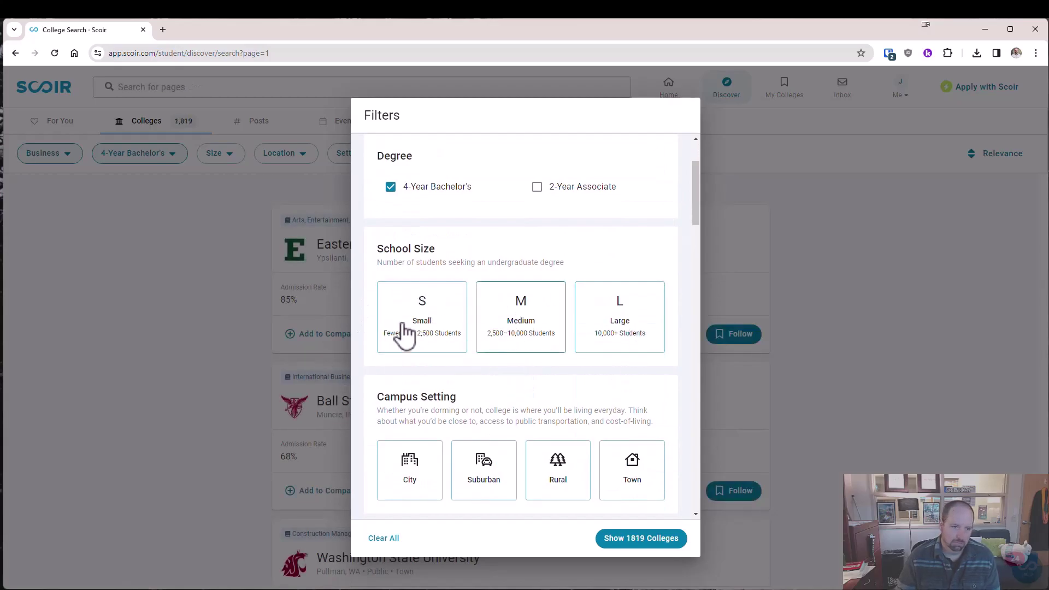
pyautogui.scroll(-3, 549, 325)
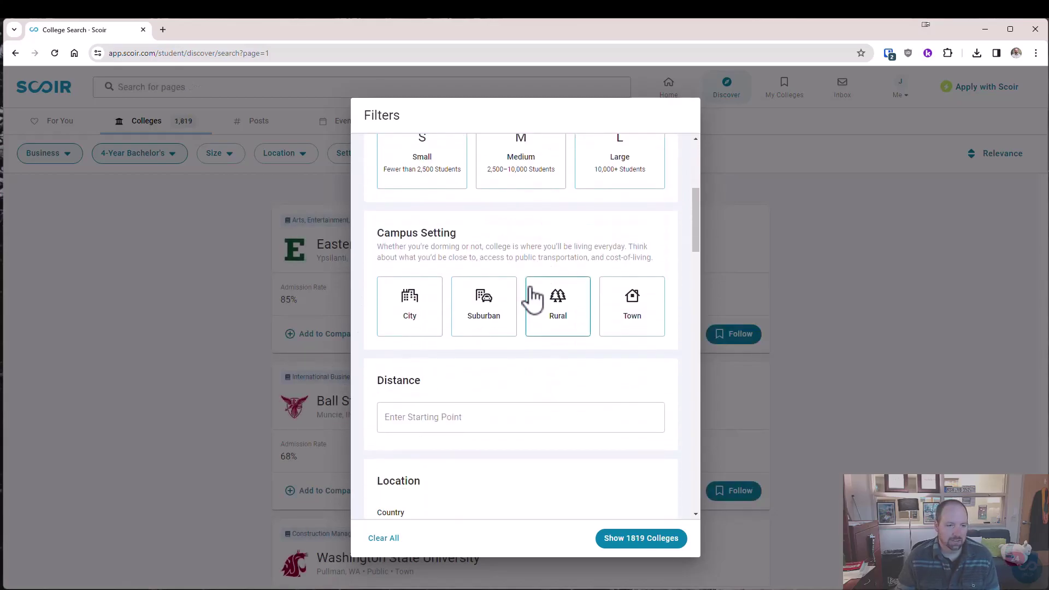
pyautogui.click(406, 326)
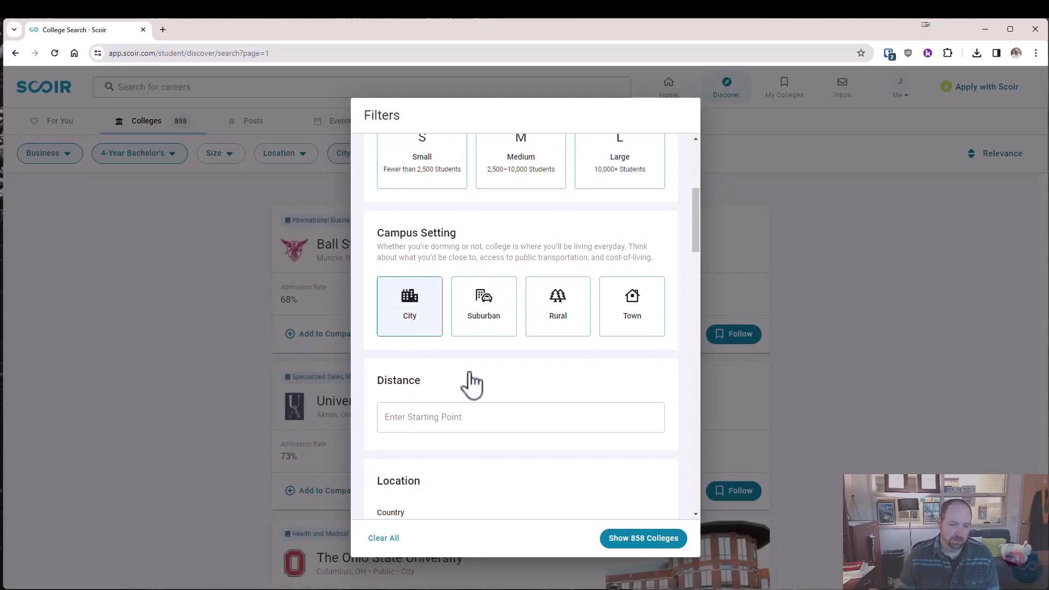
# - Turn on the Test-Optional filter in the Admissions section
pyautogui.scroll(-4, 469, 374)
pyautogui.scroll(-6, 437, 295)
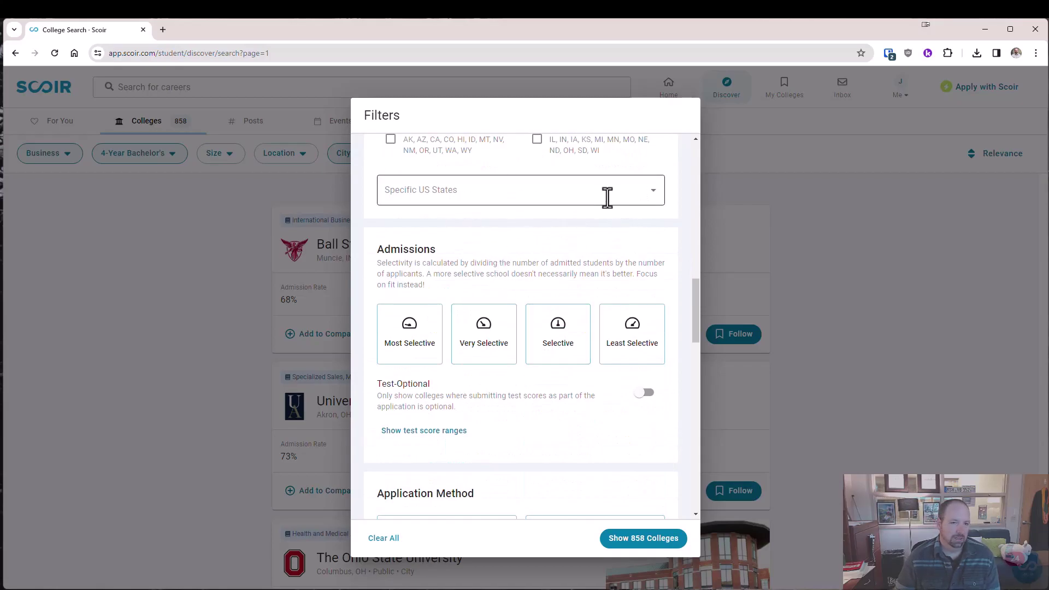
pyautogui.scroll(2, 547, 213)
pyautogui.scroll(-4, 470, 284)
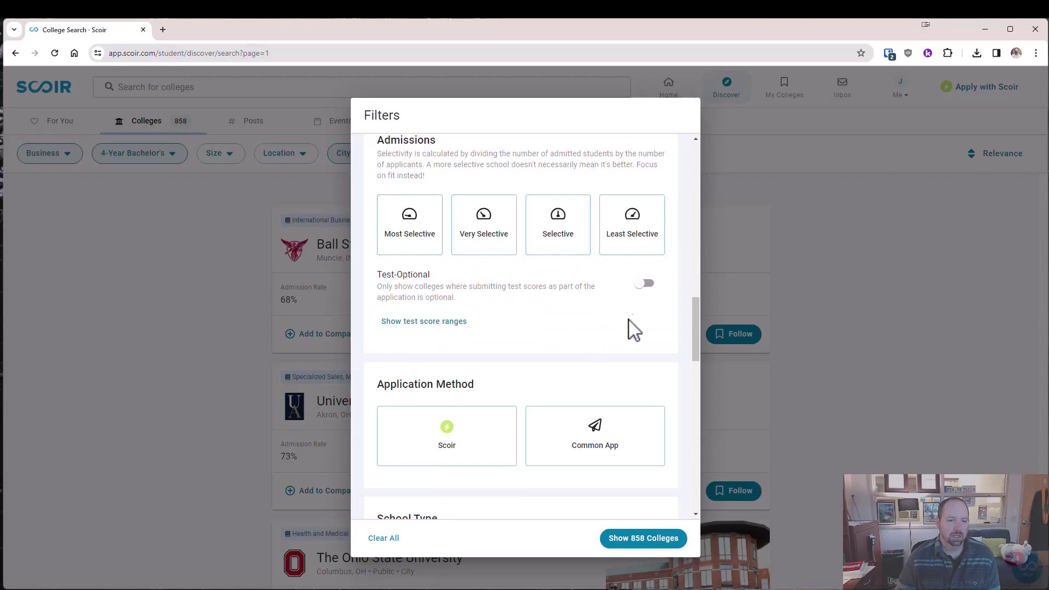
pyautogui.click(645, 284)
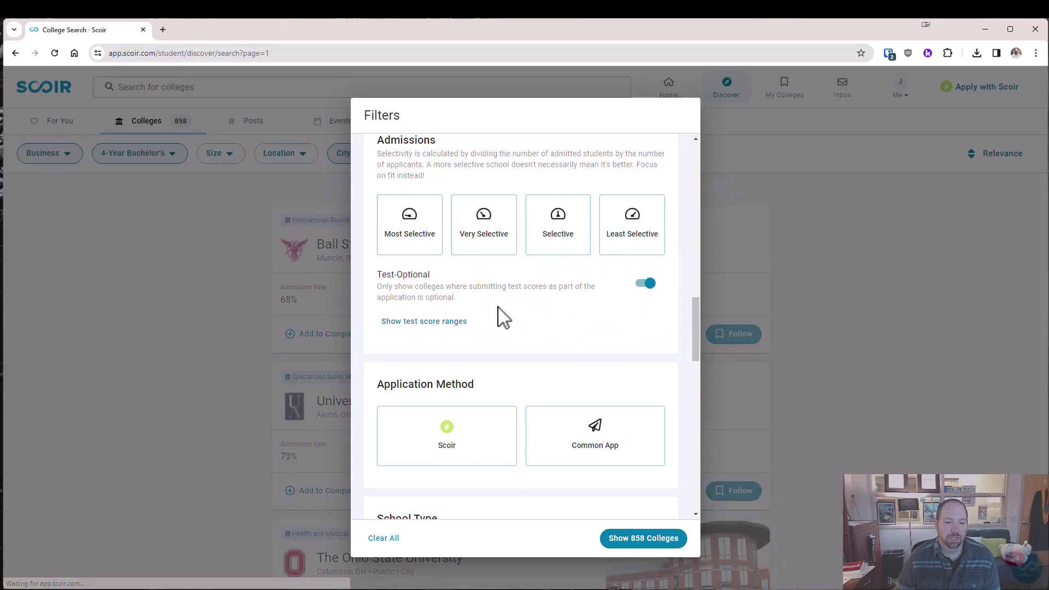
# - Search the Athletics filter for "voll" and add Volleyball (M)
pyautogui.scroll(-5, 498, 316)
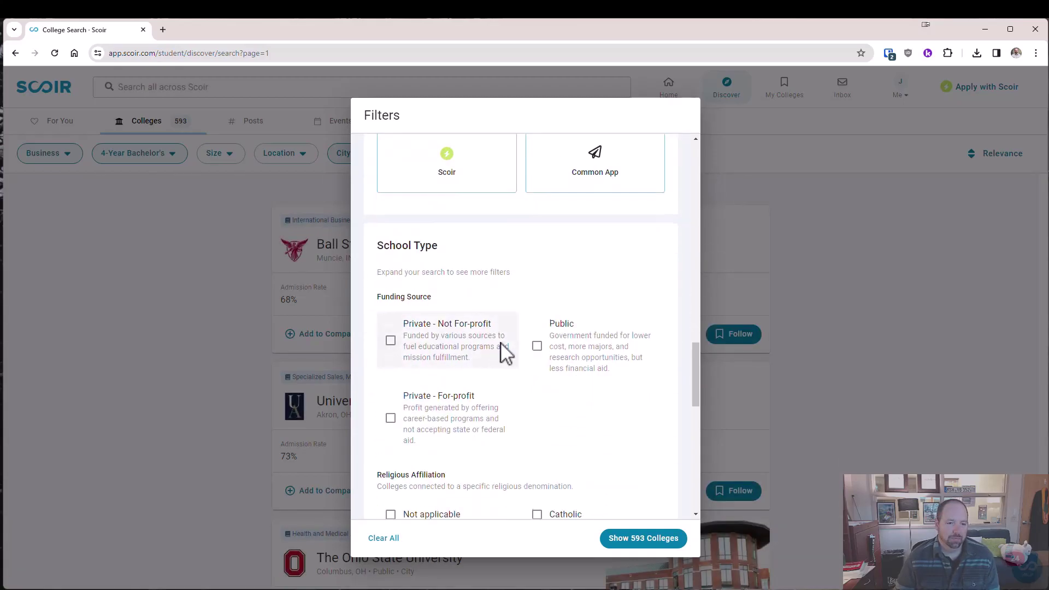
pyautogui.scroll(-3, 502, 328)
pyautogui.scroll(-3, 572, 375)
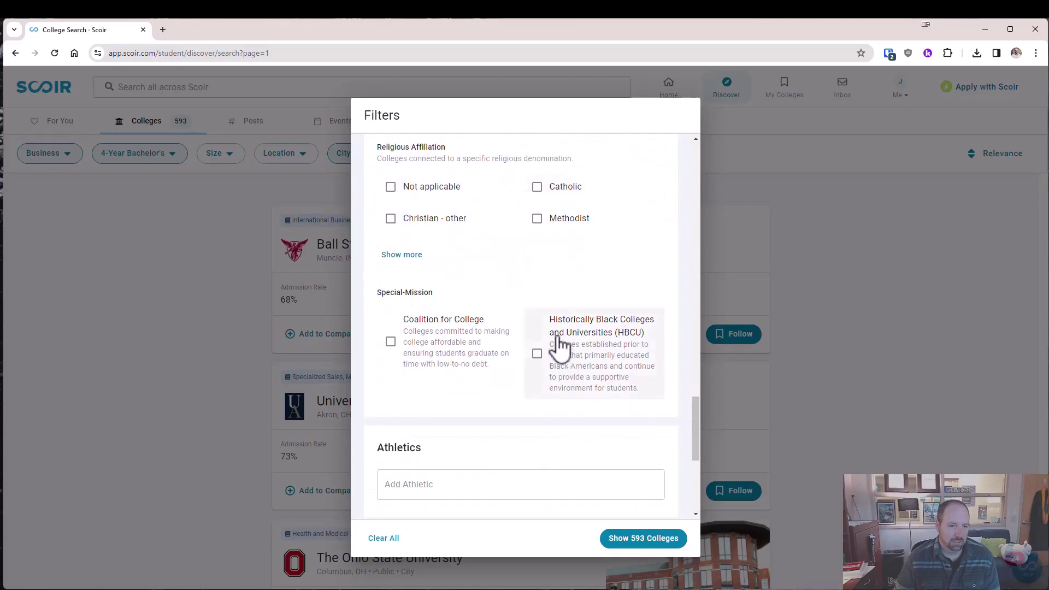
pyautogui.scroll(-5, 644, 346)
pyautogui.click(528, 224)
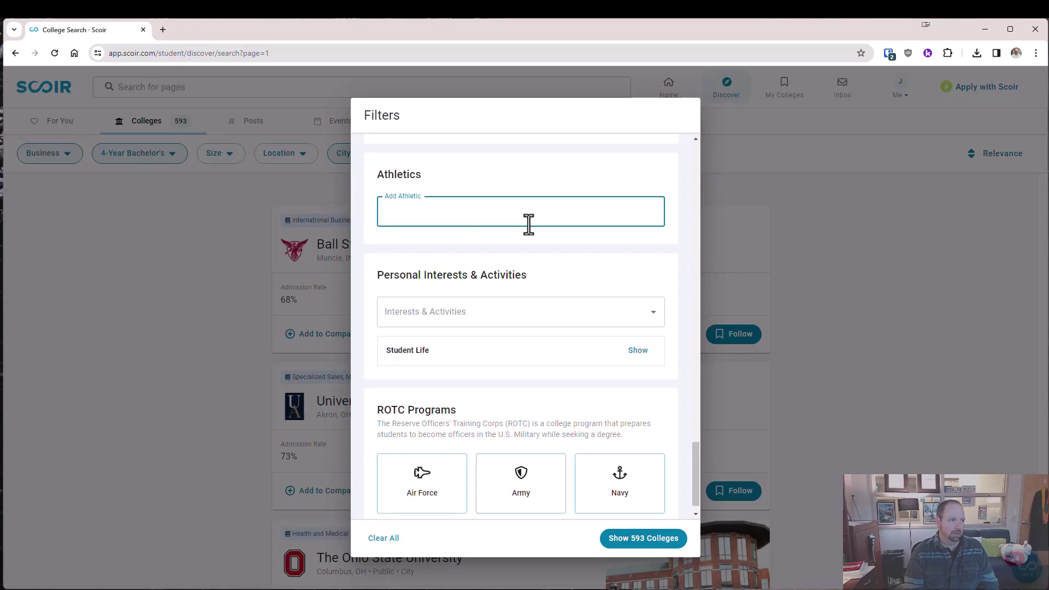
pyautogui.write('voll')
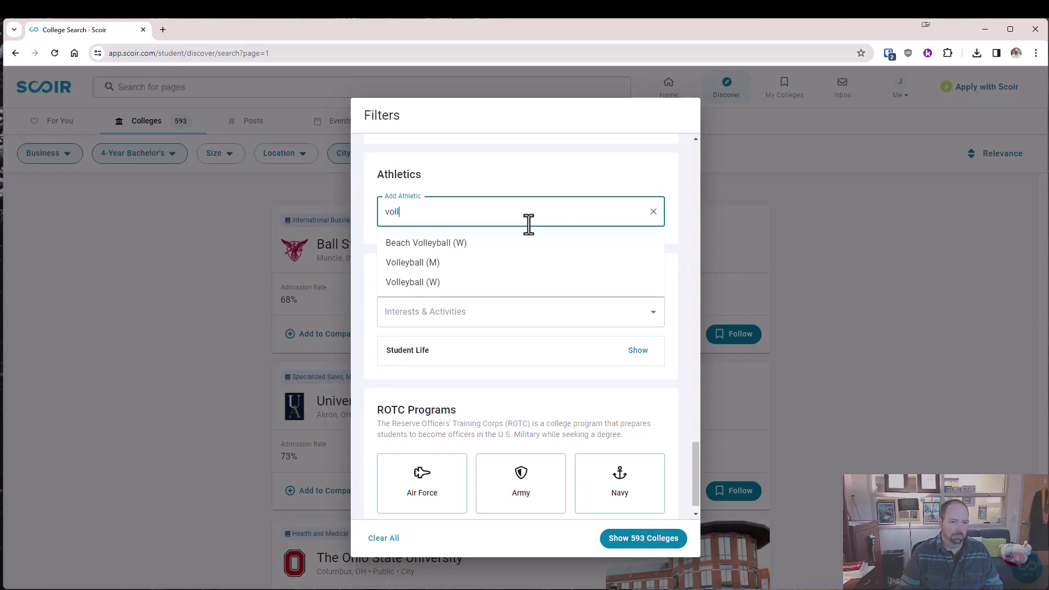
pyautogui.click(430, 266)
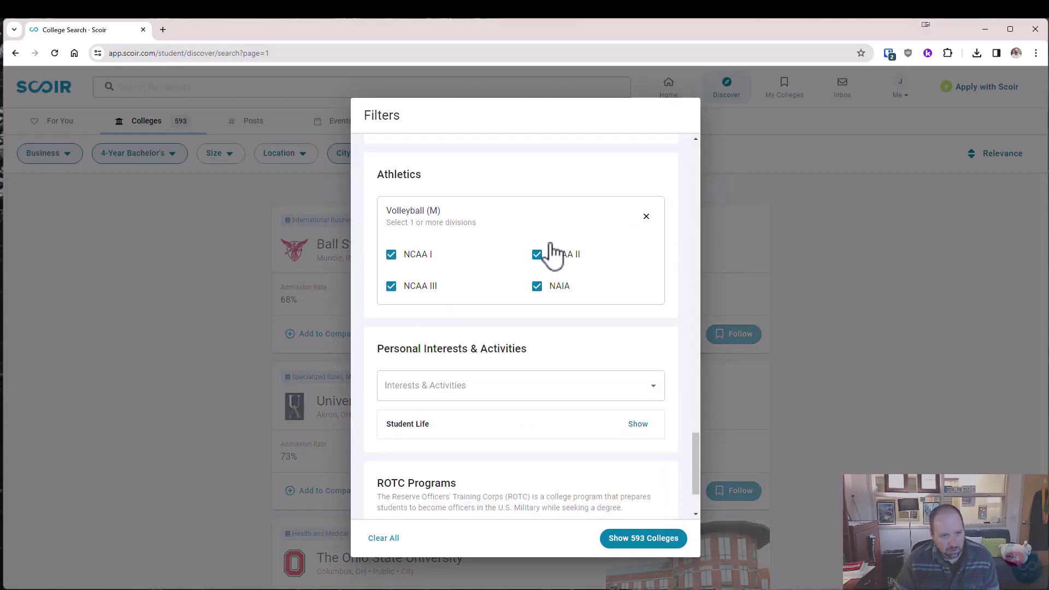
# - Try the Army option of the ROTC Programs filter and deselect it again
pyautogui.scroll(-1, 546, 304)
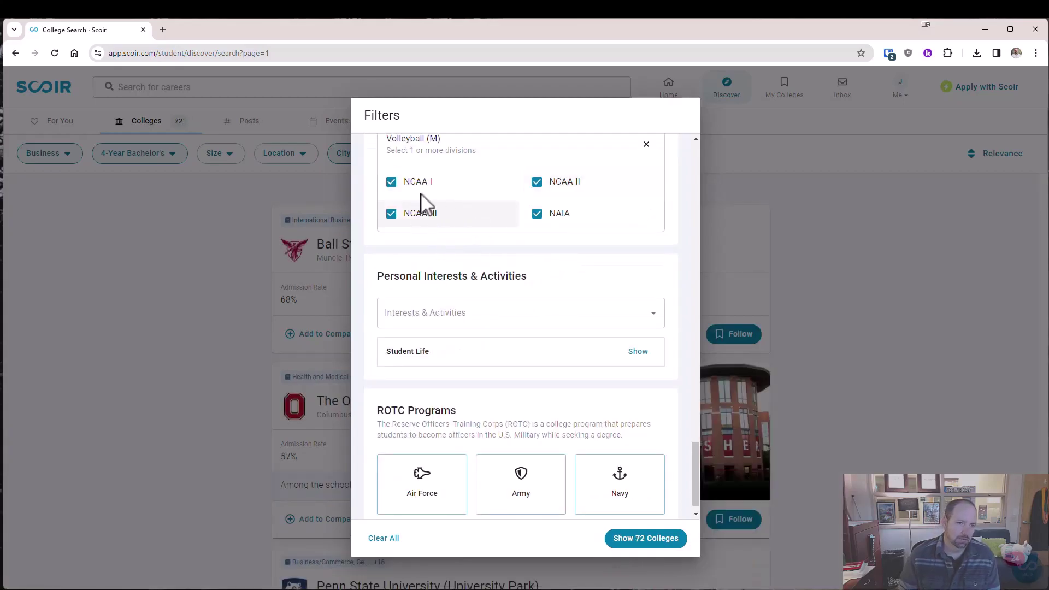
pyautogui.scroll(-1, 617, 304)
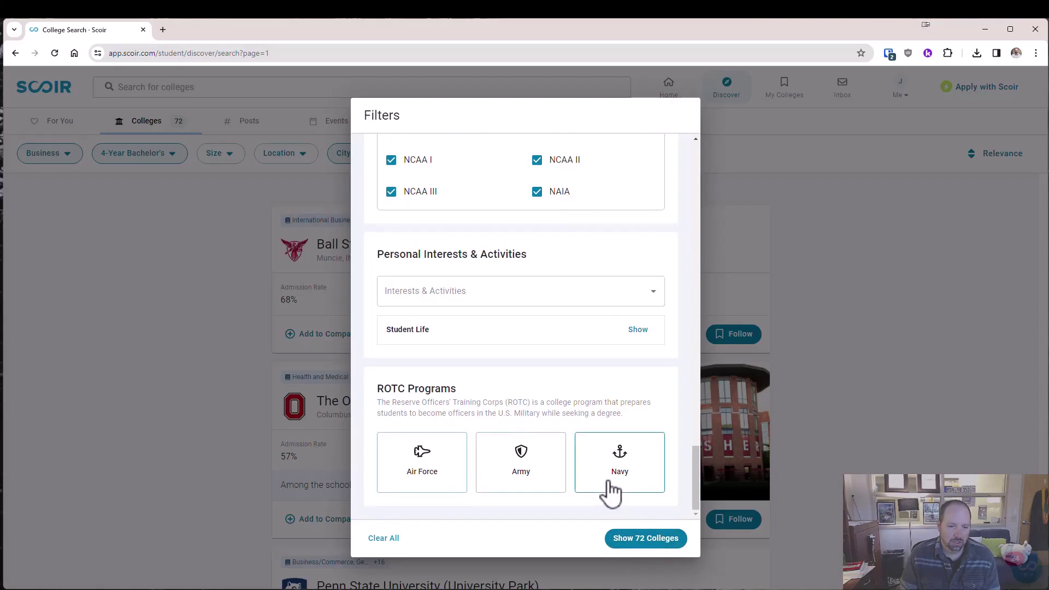
pyautogui.click(506, 480)
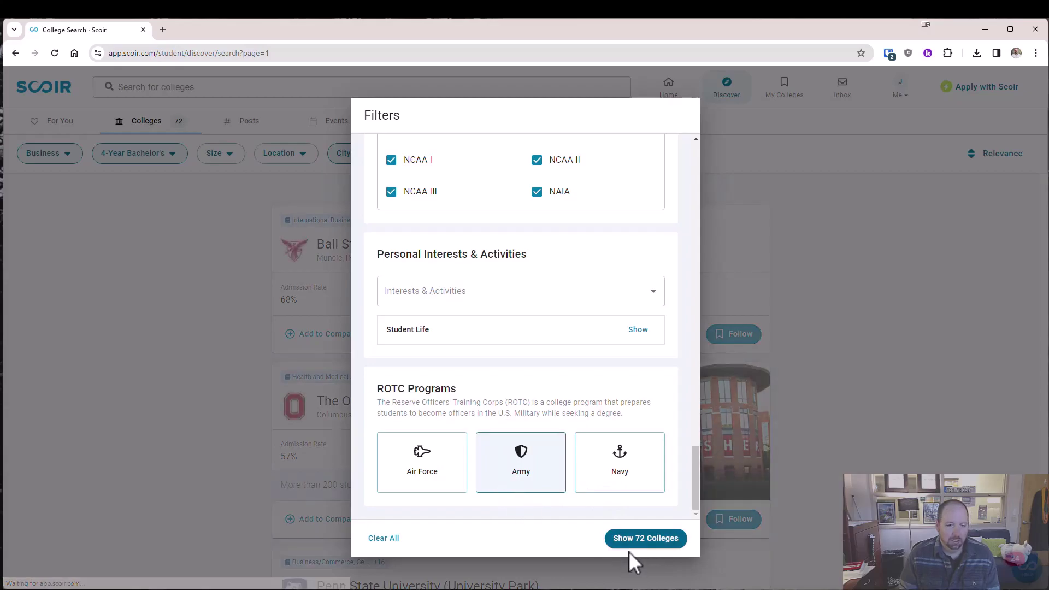
pyautogui.click(532, 485)
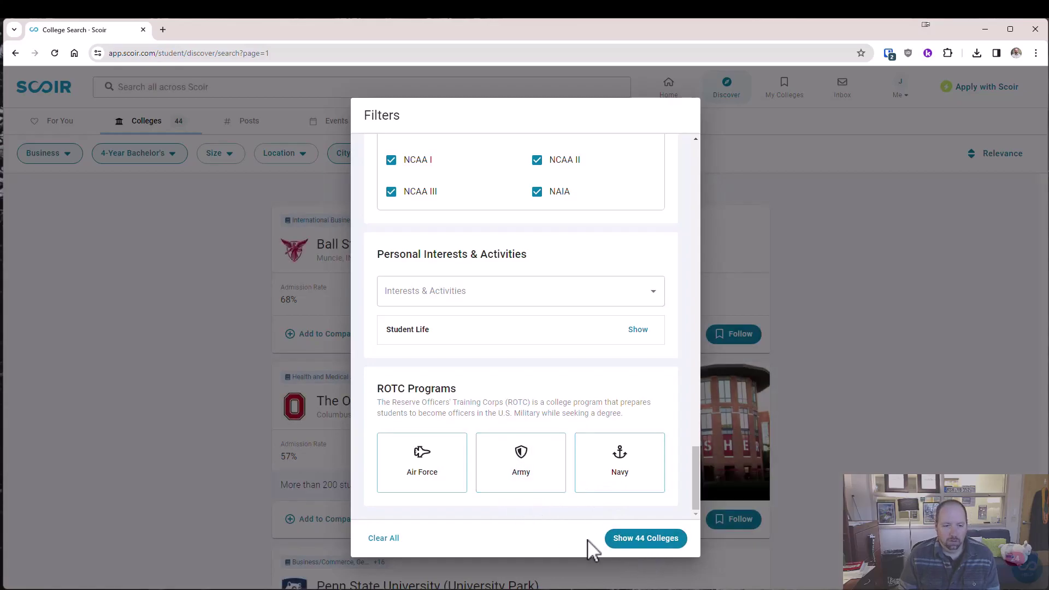
# - Show the colleges that match the chosen filters and look through the list of results
pyautogui.click(652, 548)
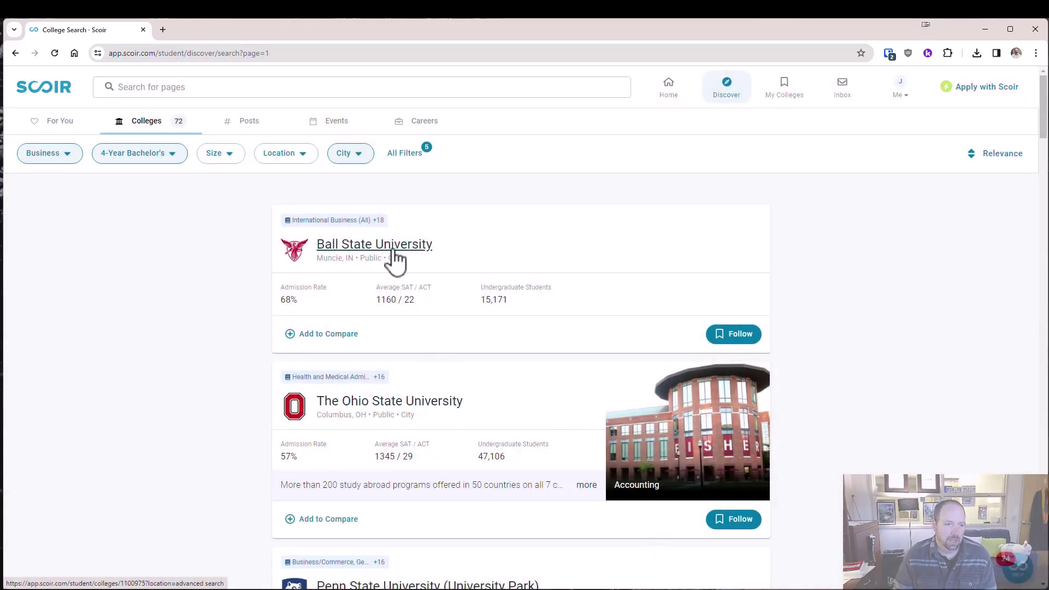
pyautogui.scroll(-9, 459, 235)
pyautogui.scroll(-12, 456, 308)
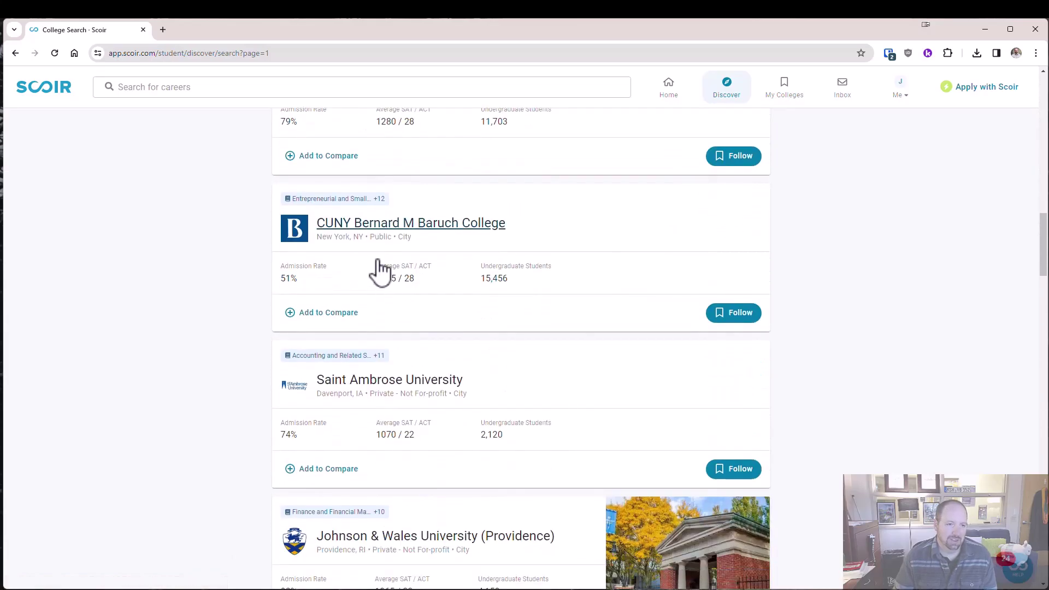
pyautogui.scroll(-6, 382, 273)
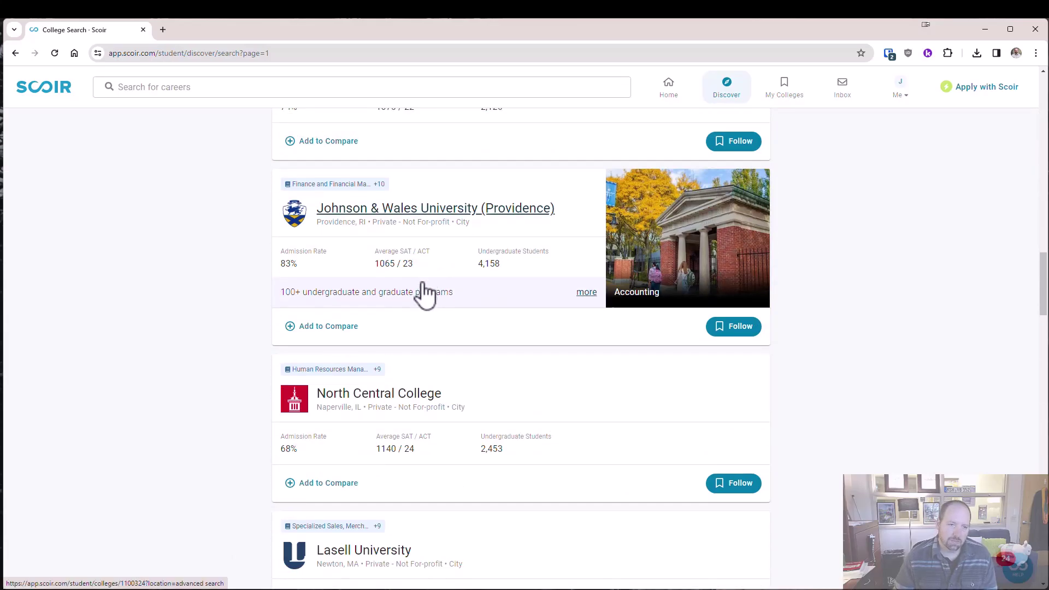
pyautogui.scroll(-4, 445, 414)
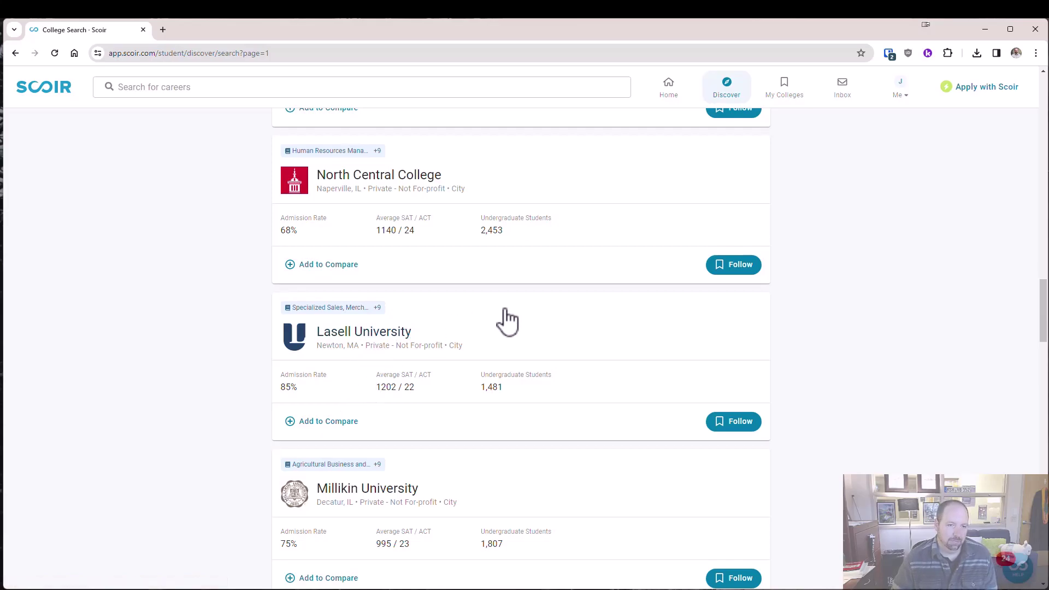
pyautogui.scroll(20, 503, 321)
pyautogui.scroll(1, 402, 338)
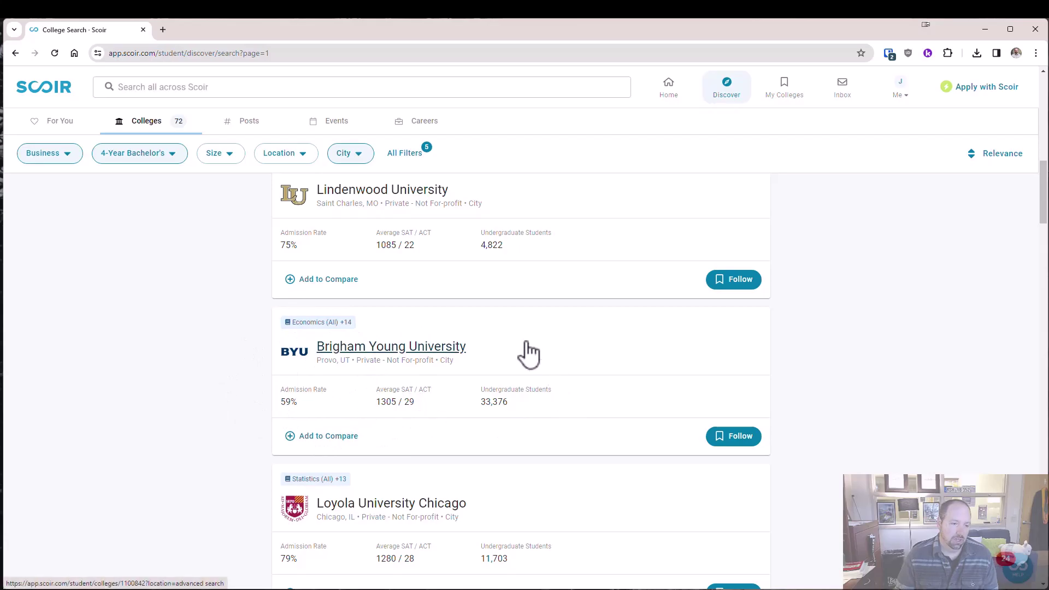
pyautogui.scroll(12, 517, 270)
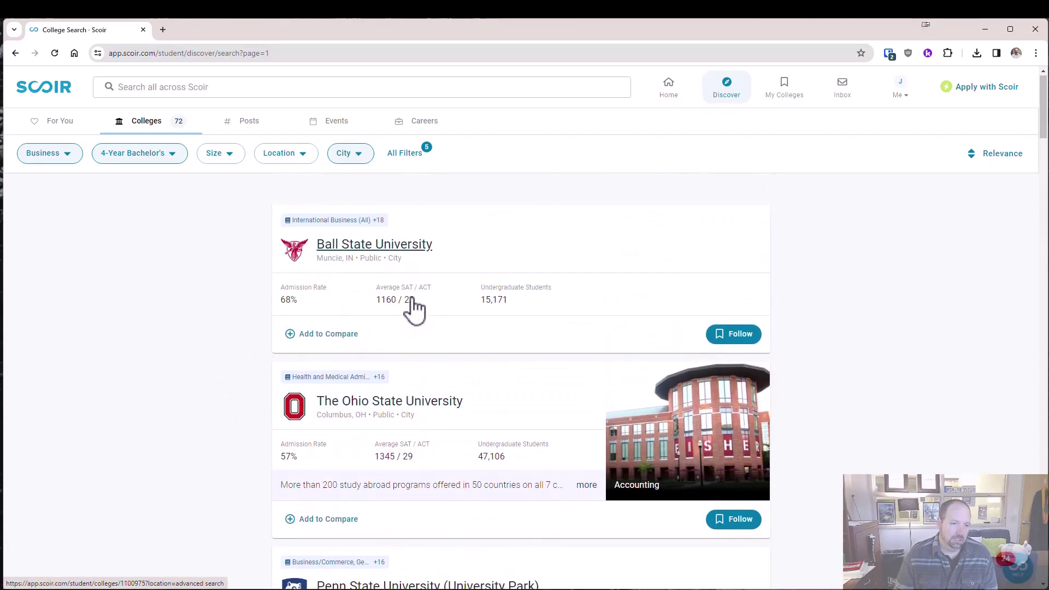
# - Open The Ohio State University's page, start its Central Campus virtual tour and close the tour
pyautogui.scroll(-3, 361, 328)
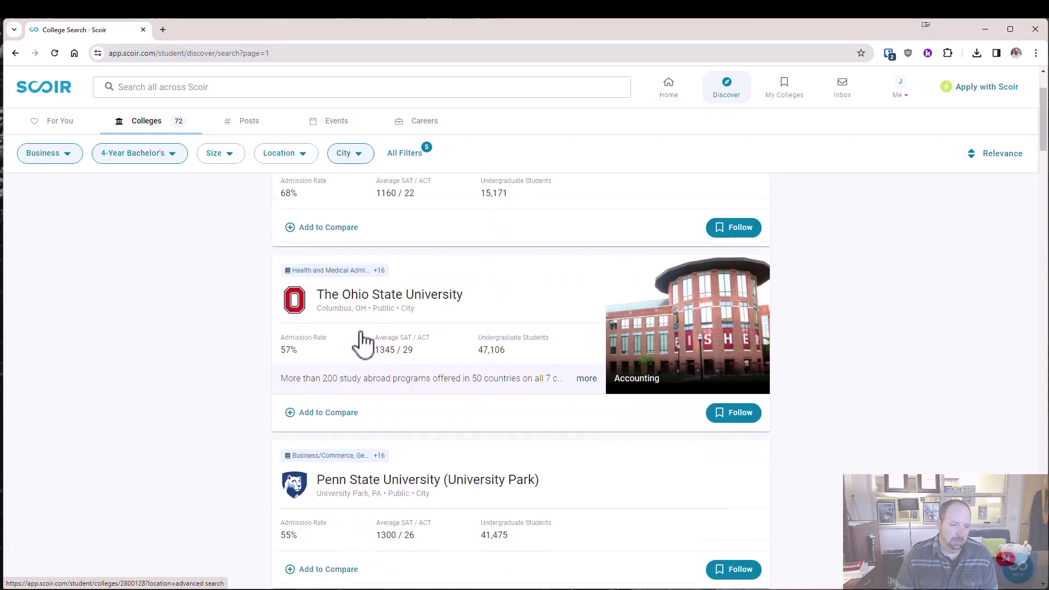
pyautogui.click(362, 246)
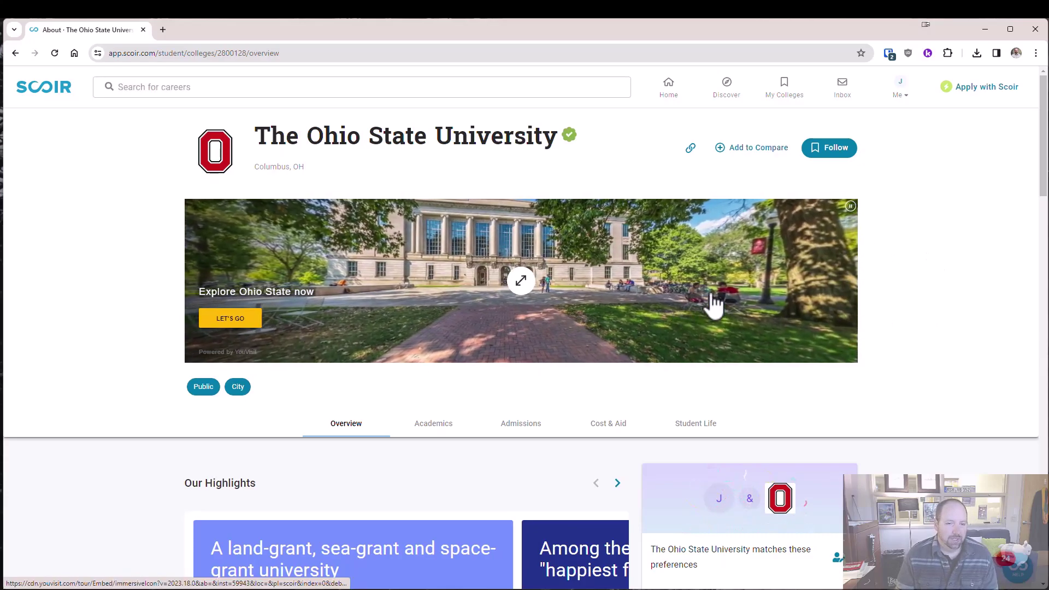
pyautogui.click(521, 282)
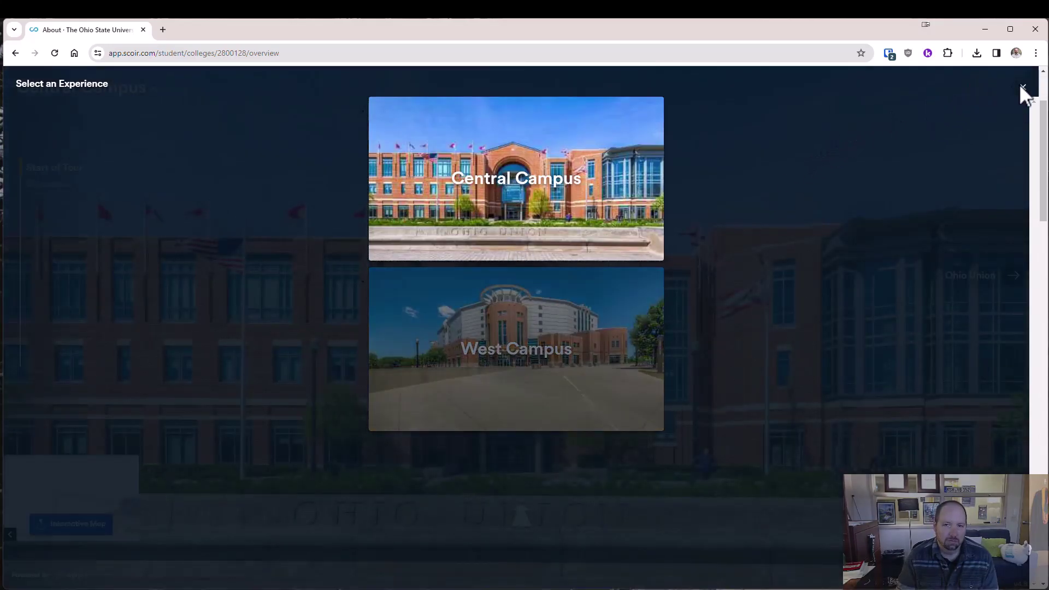
pyautogui.click(524, 245)
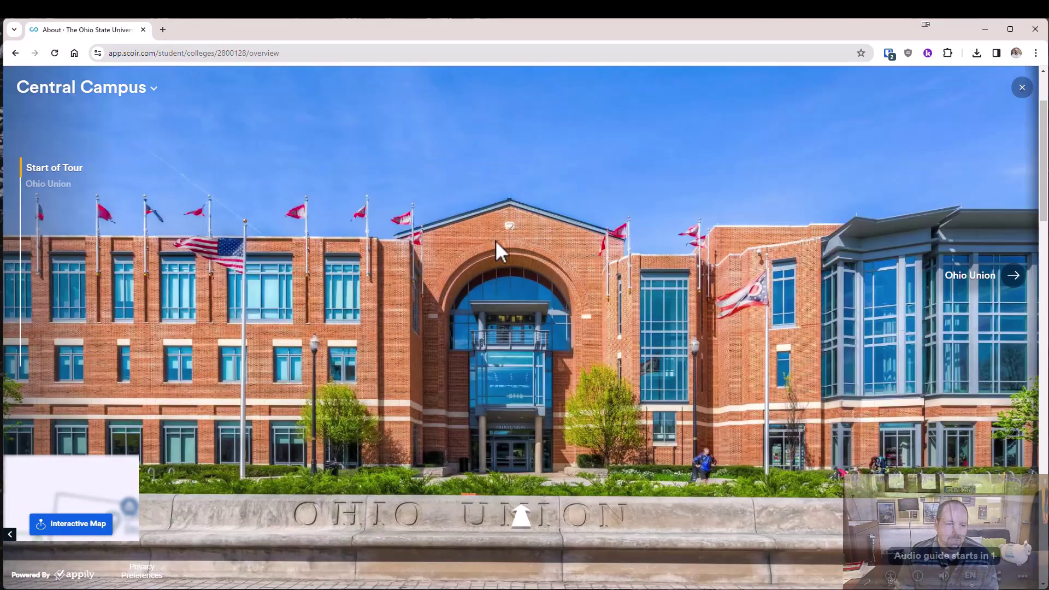
pyautogui.click(1022, 88)
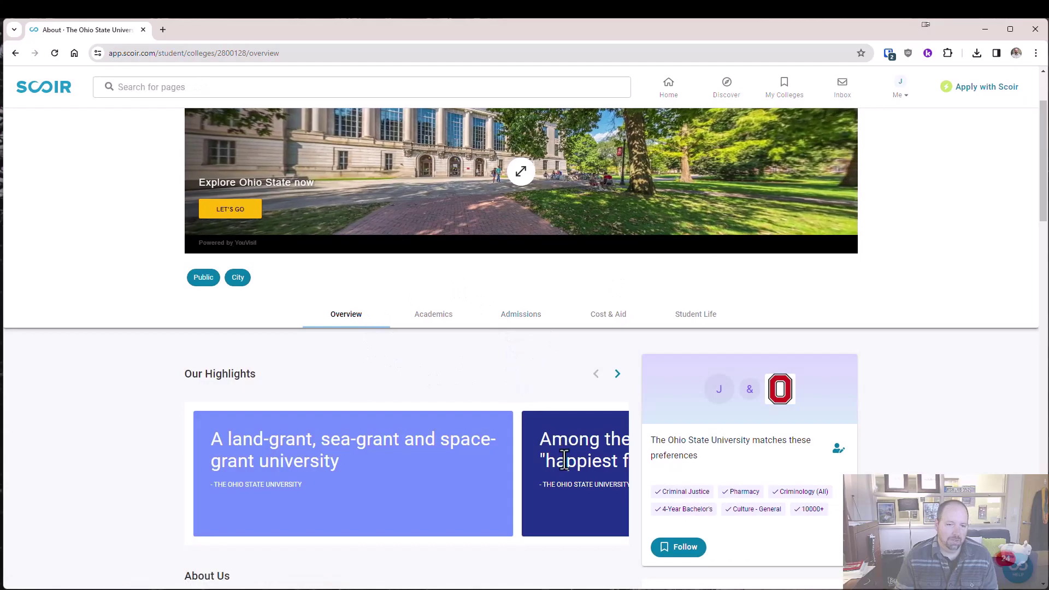
# - Review the Ohio State overview, including About Us, By The Numbers and the Students Also Follow list
pyautogui.scroll(-8, 569, 398)
pyautogui.scroll(2, 714, 300)
pyautogui.moveTo(650, 267); pyautogui.dragTo(721, 264)
pyautogui.click(732, 279)
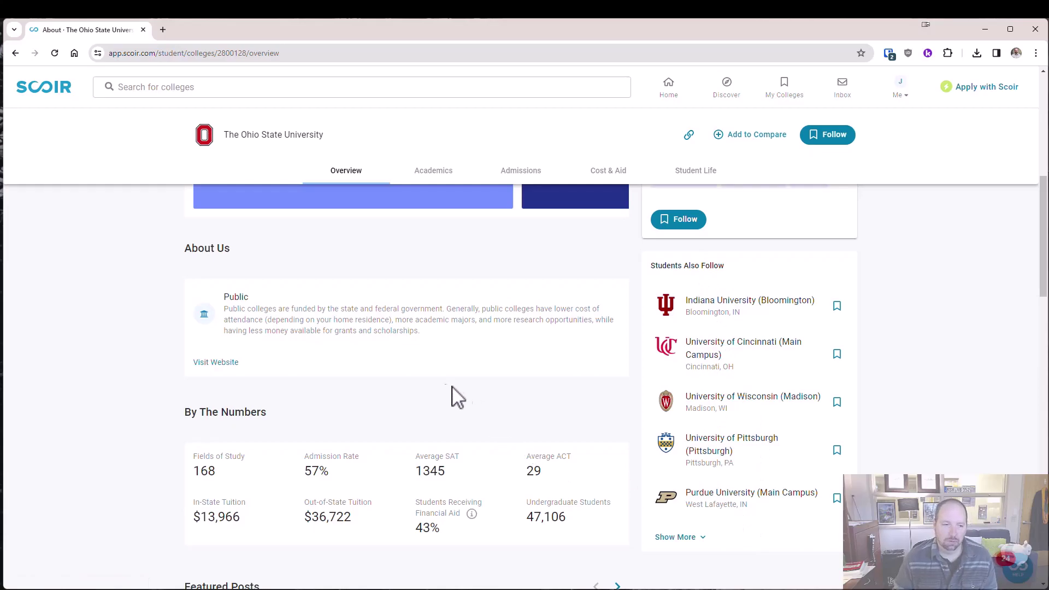
# - Review the rest of the Ohio State overview, covering Featured Posts, Upcoming Events, the location map and Affiliate Campuses
pyautogui.scroll(-5, 363, 402)
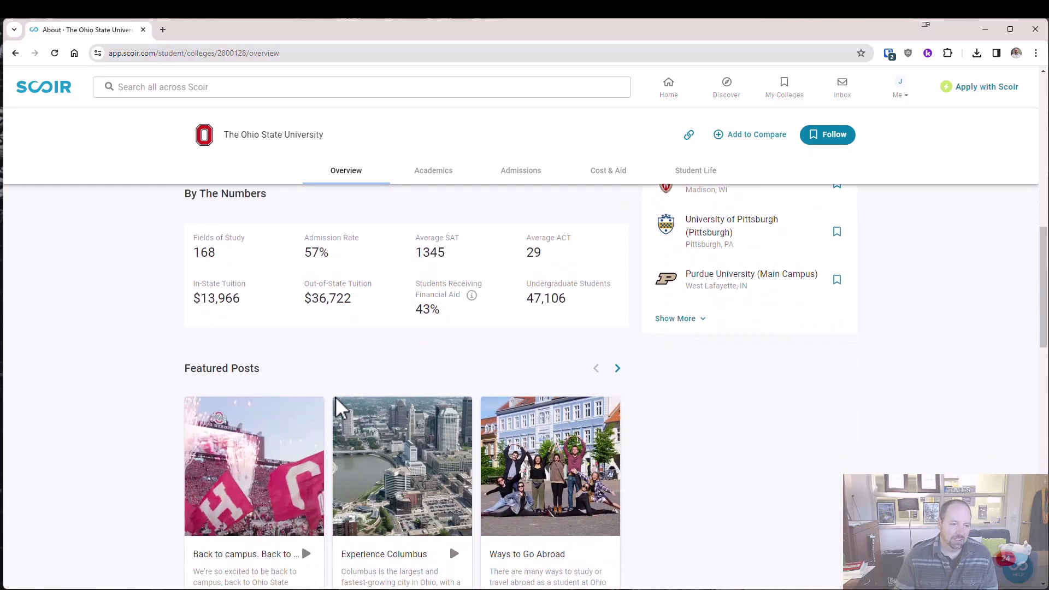
pyautogui.scroll(-6, 415, 328)
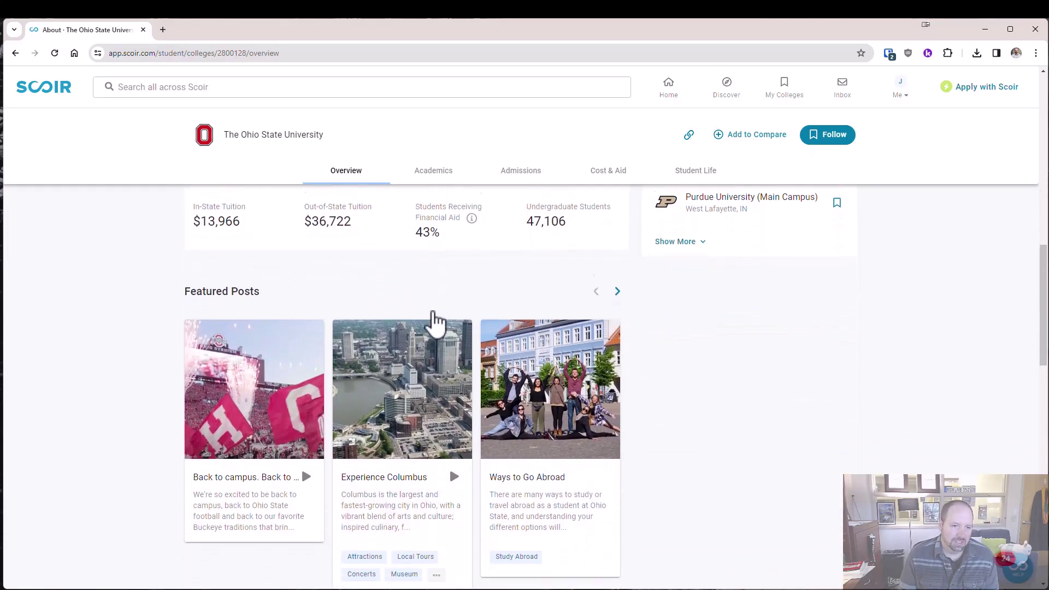
pyautogui.scroll(5, 273, 355)
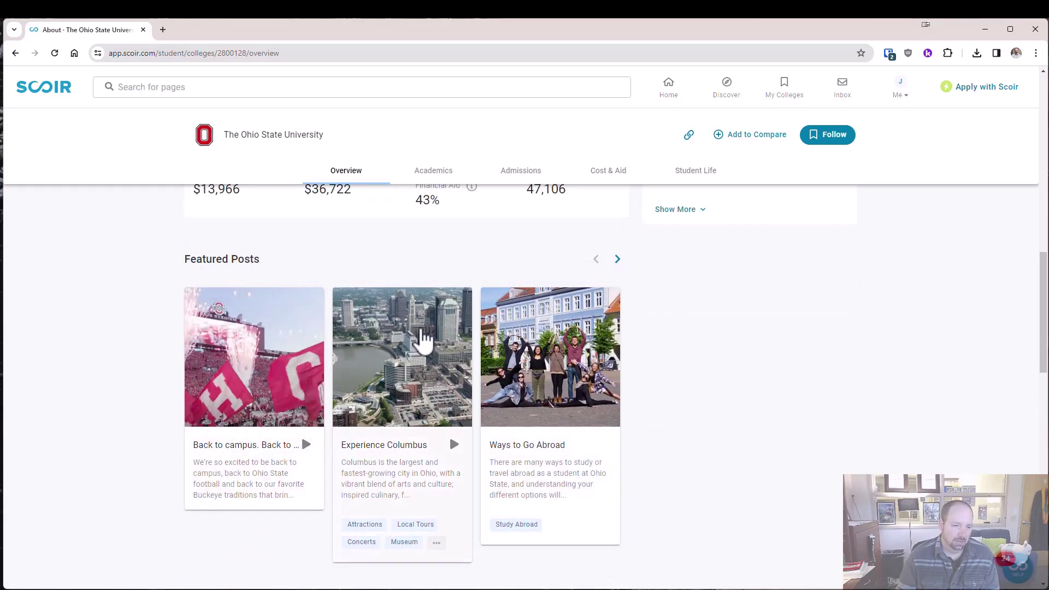
pyautogui.scroll(-3, 355, 353)
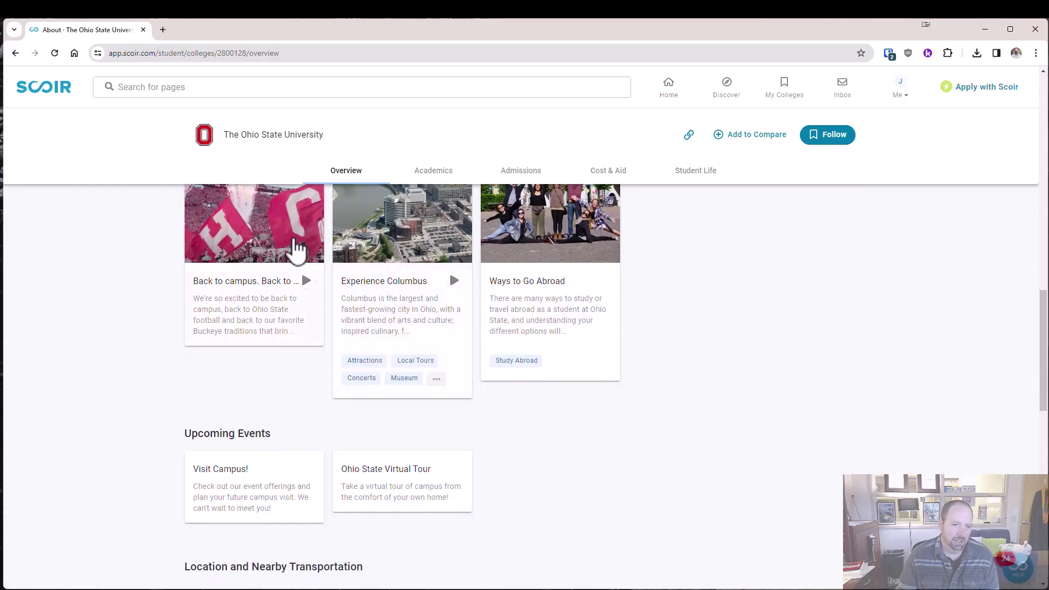
pyautogui.scroll(2, 295, 246)
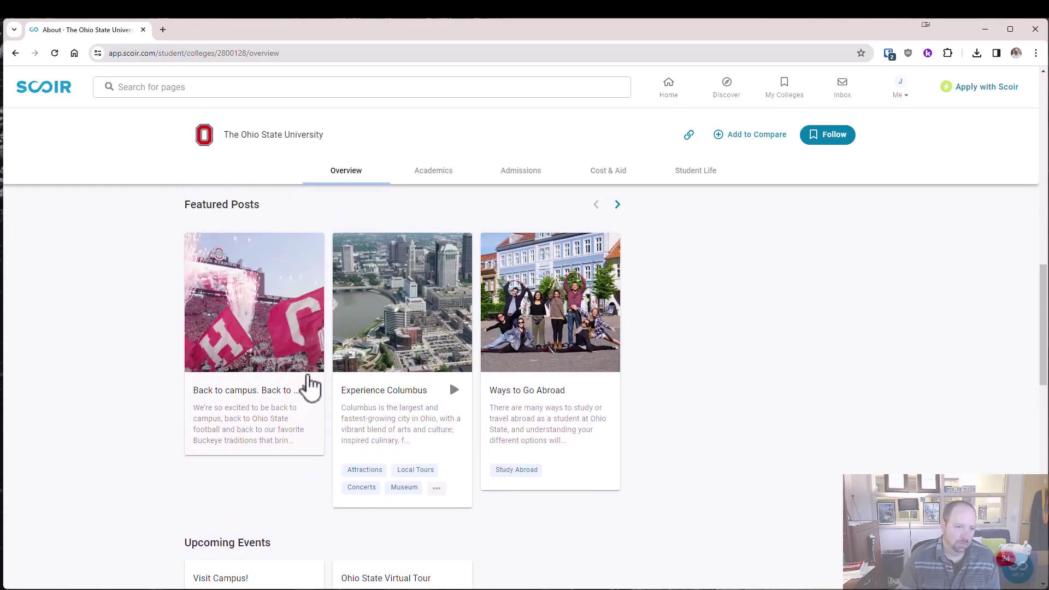
pyautogui.scroll(-7, 449, 492)
pyautogui.scroll(-8, 351, 387)
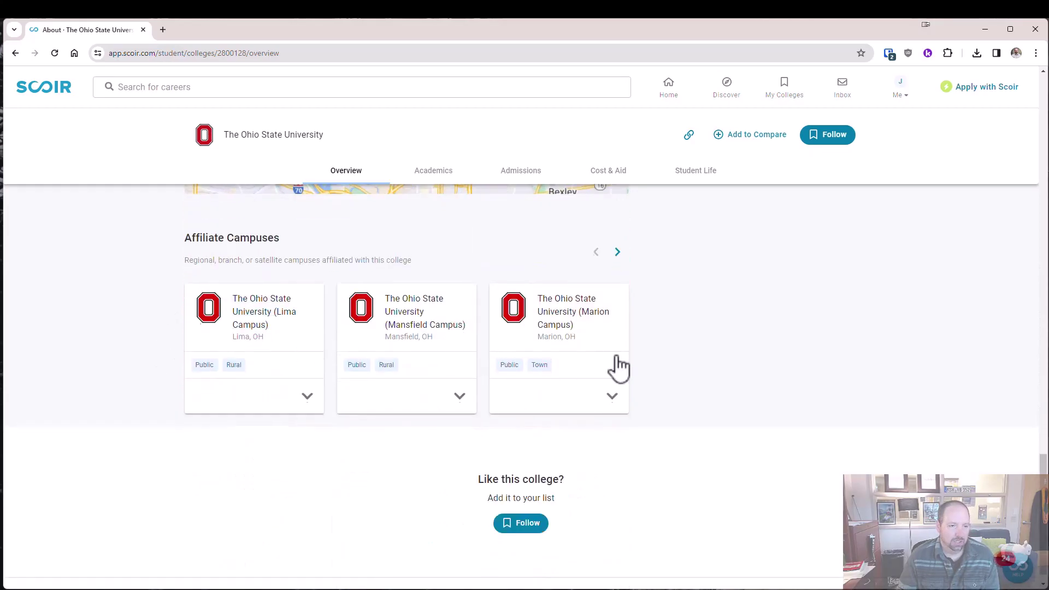
pyautogui.scroll(20, 621, 366)
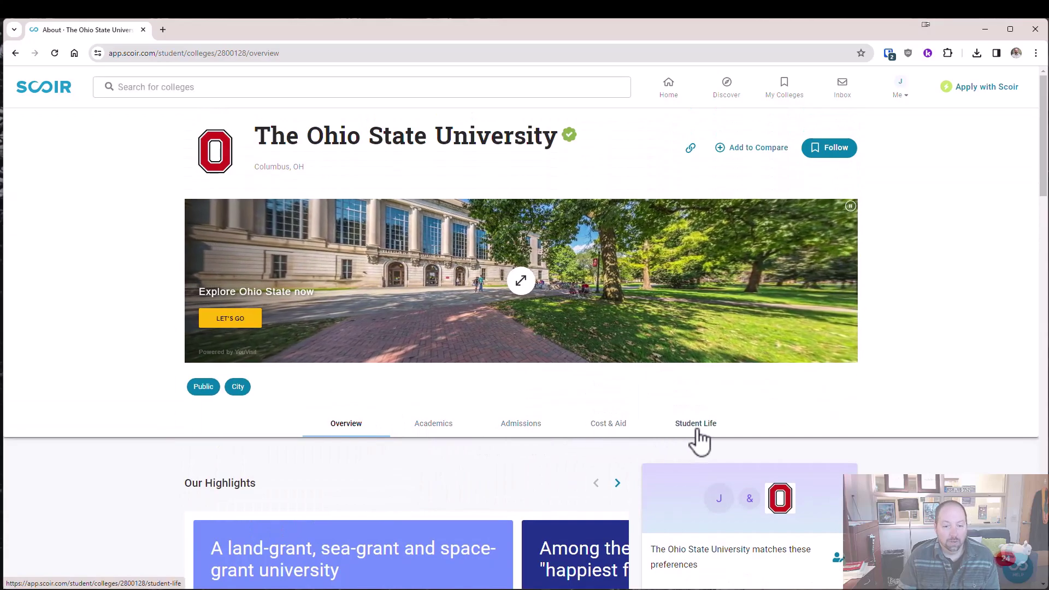
# - Open Ohio State's Academics information and review the program highlights, degrees offered and popular majors
pyautogui.click(435, 438)
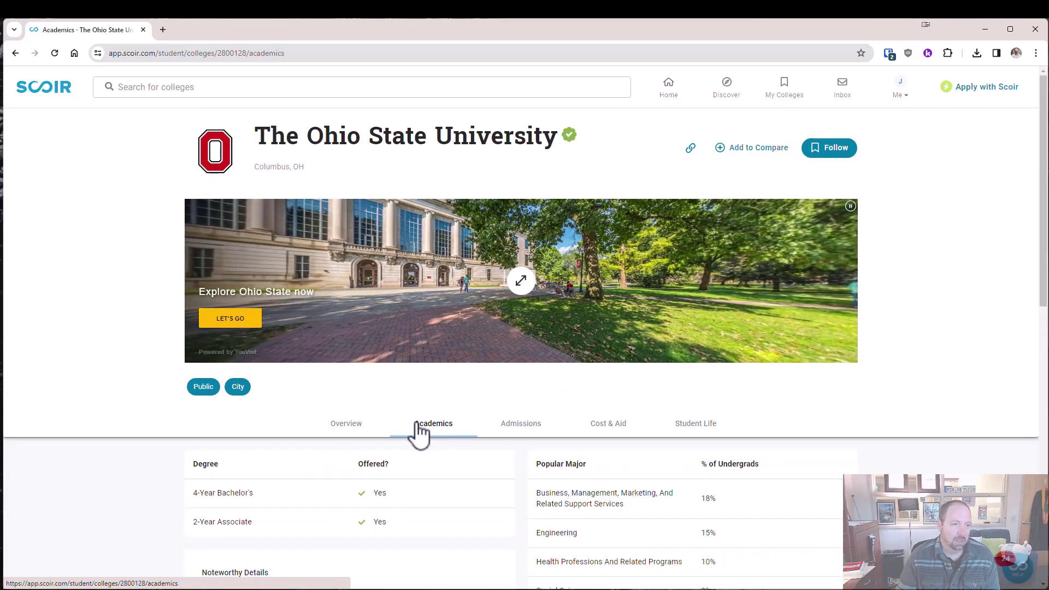
pyautogui.scroll(-3, 419, 436)
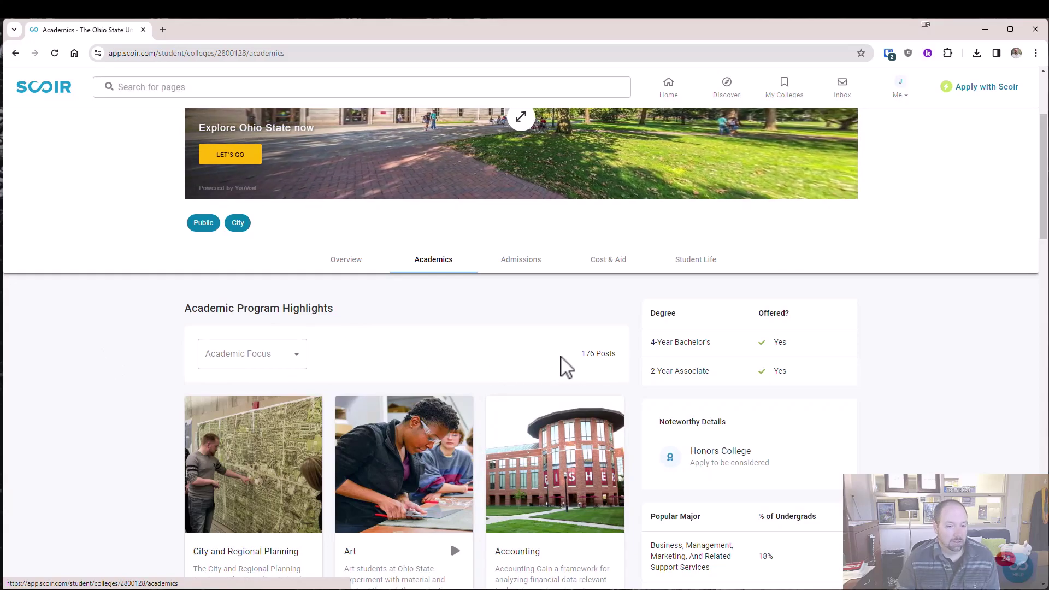
pyautogui.scroll(-3, 581, 352)
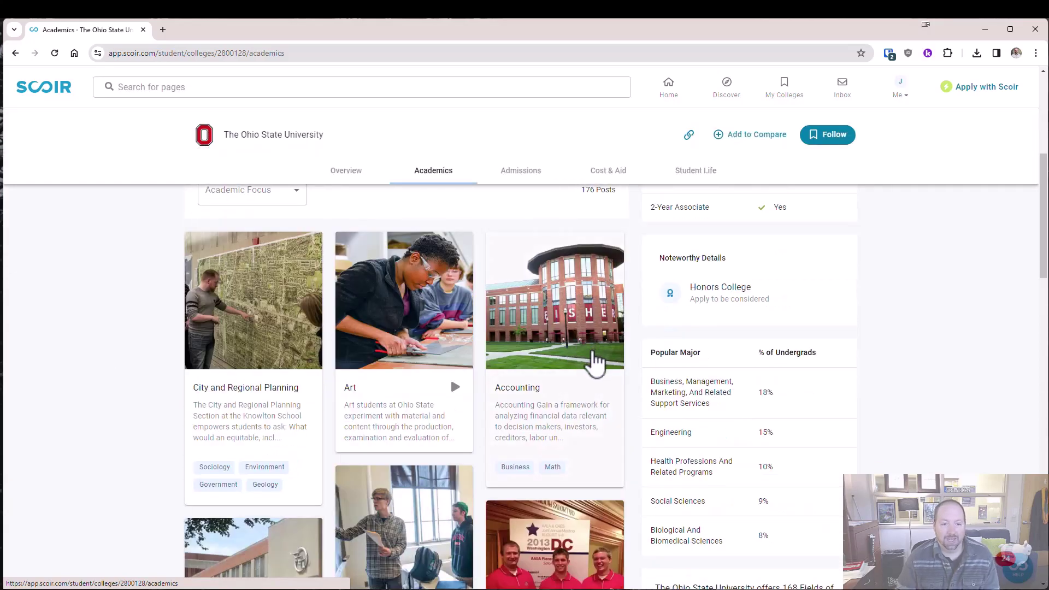
pyautogui.scroll(-4, 585, 375)
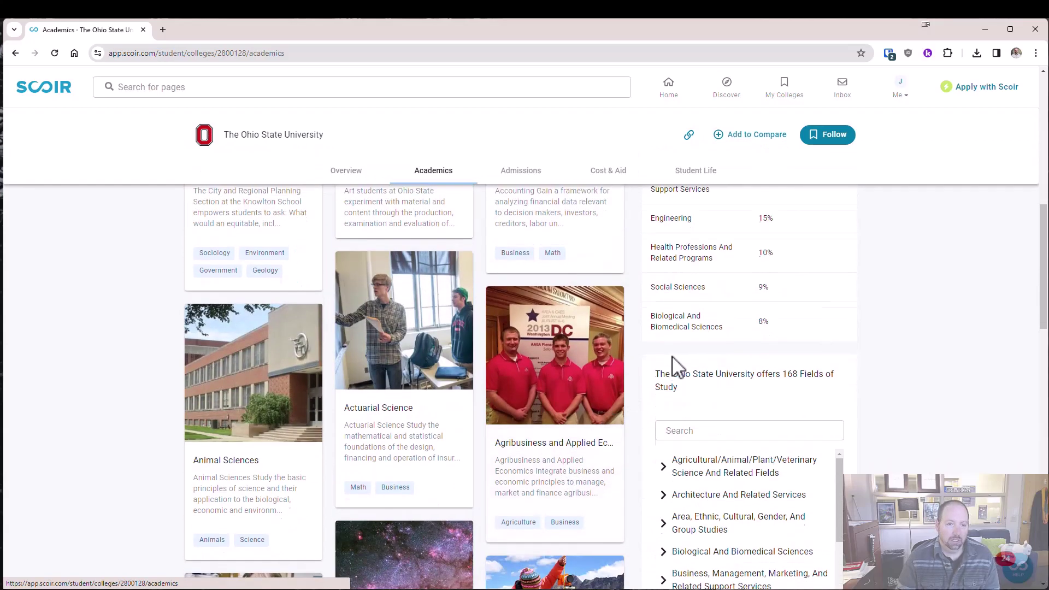
pyautogui.scroll(2, 689, 338)
pyautogui.scroll(-3, 760, 398)
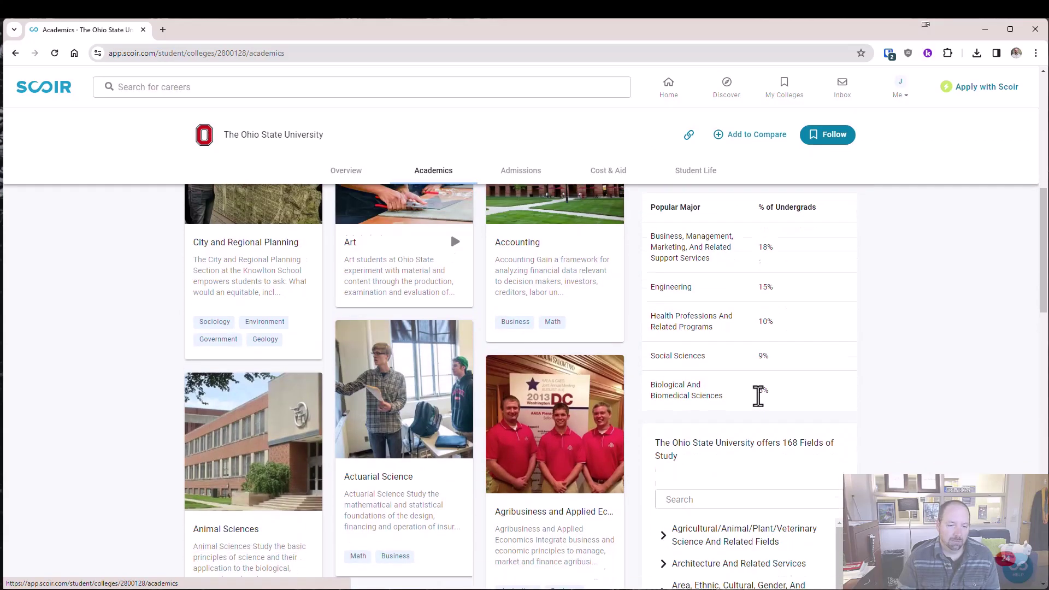
# - Browse Ohio State's list of fields of study and expand the Engineering category
pyautogui.scroll(-2, 721, 432)
pyautogui.scroll(-6, 720, 435)
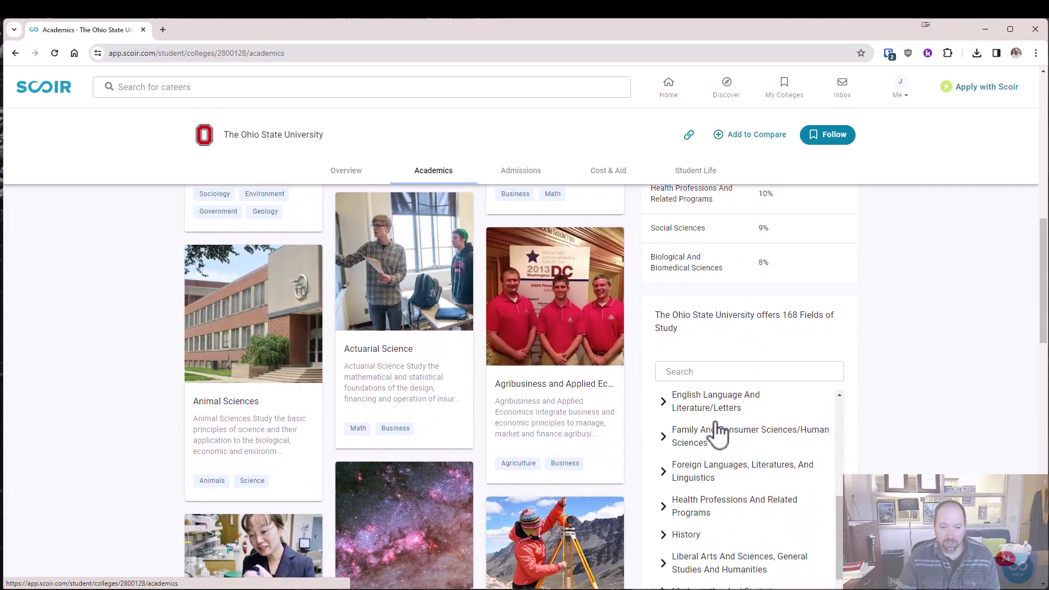
pyautogui.scroll(4, 702, 440)
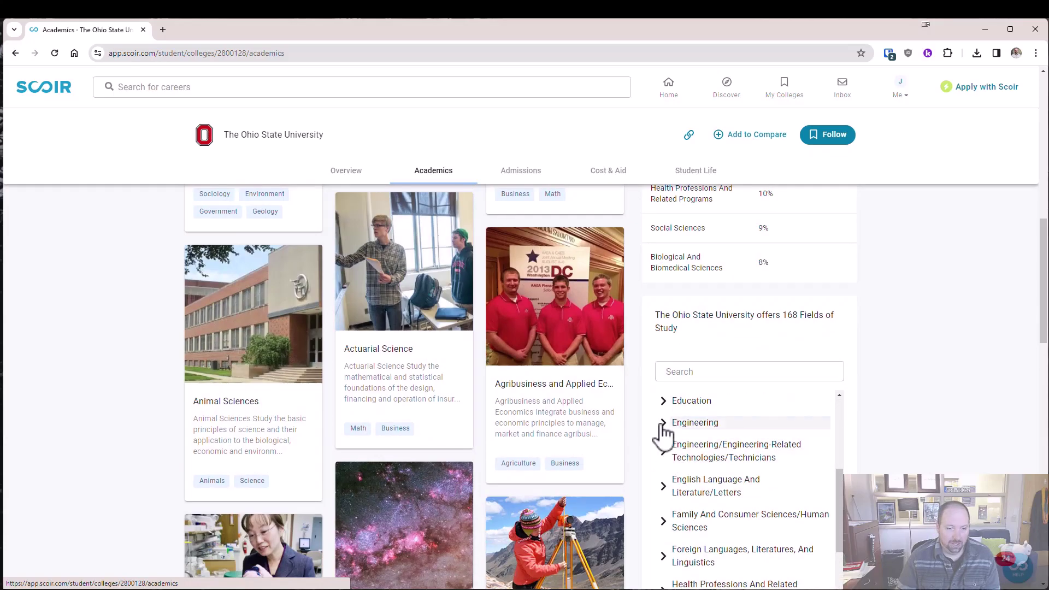
pyautogui.click(672, 423)
pyautogui.scroll(2, 574, 413)
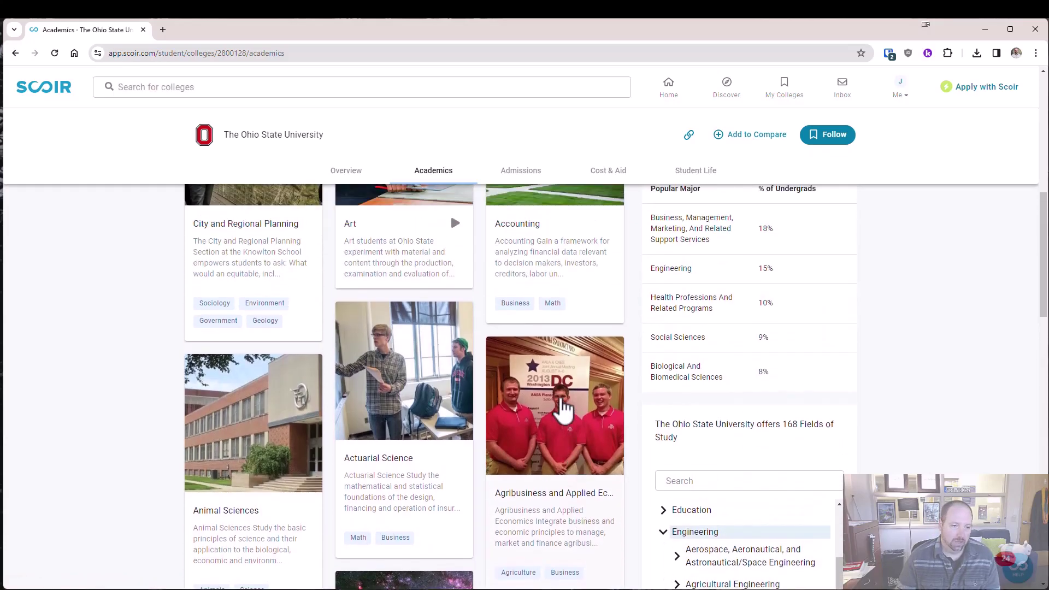
# - Look through the remaining Academic Program Highlights posts down to the end of the Academics page
pyautogui.scroll(-15, 543, 398)
pyautogui.scroll(-4, 467, 374)
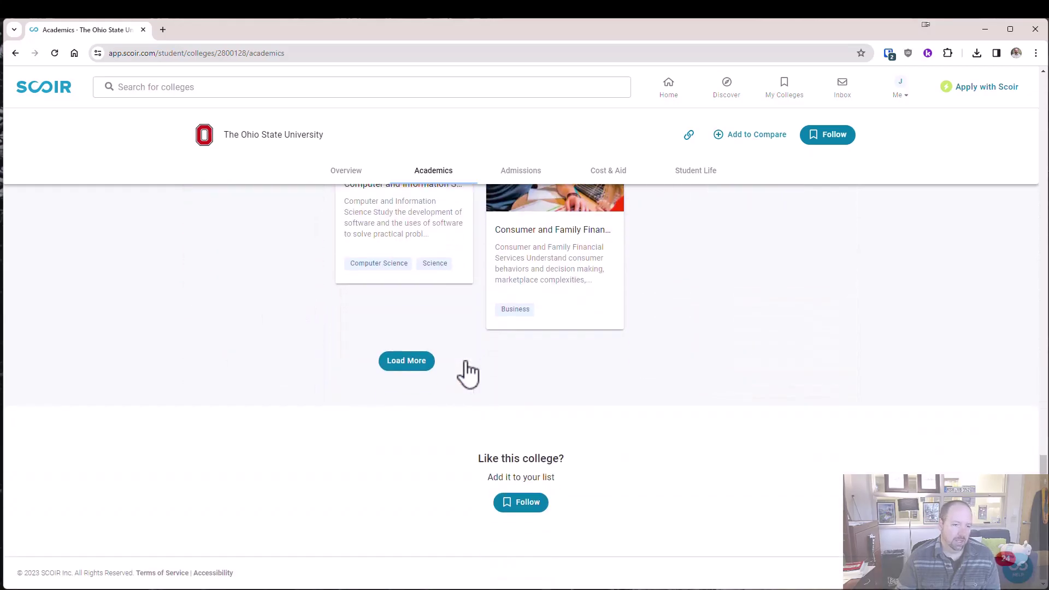
pyautogui.scroll(15, 466, 360)
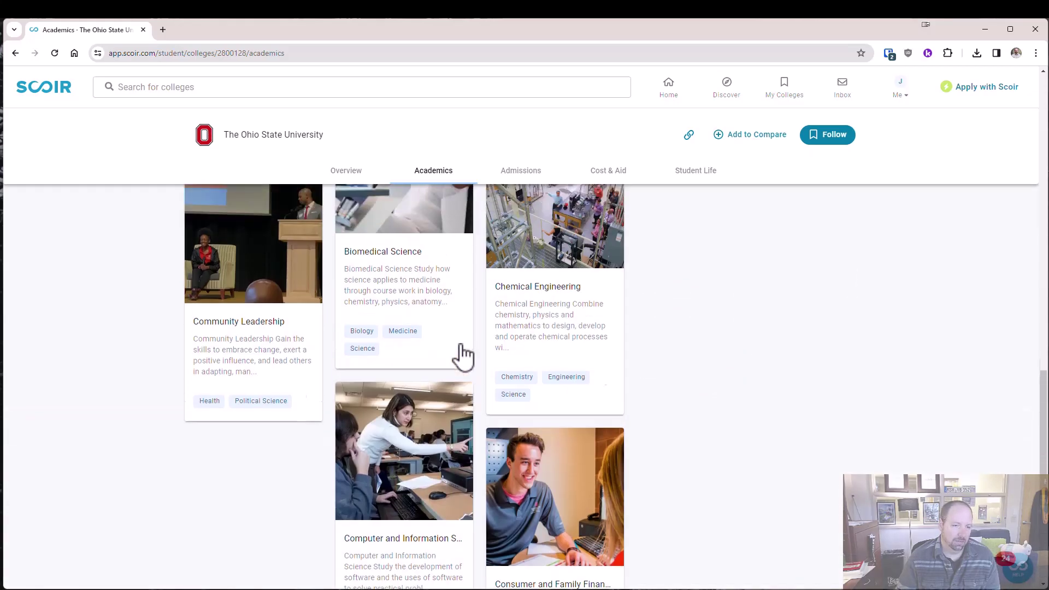
pyautogui.scroll(8, 686, 319)
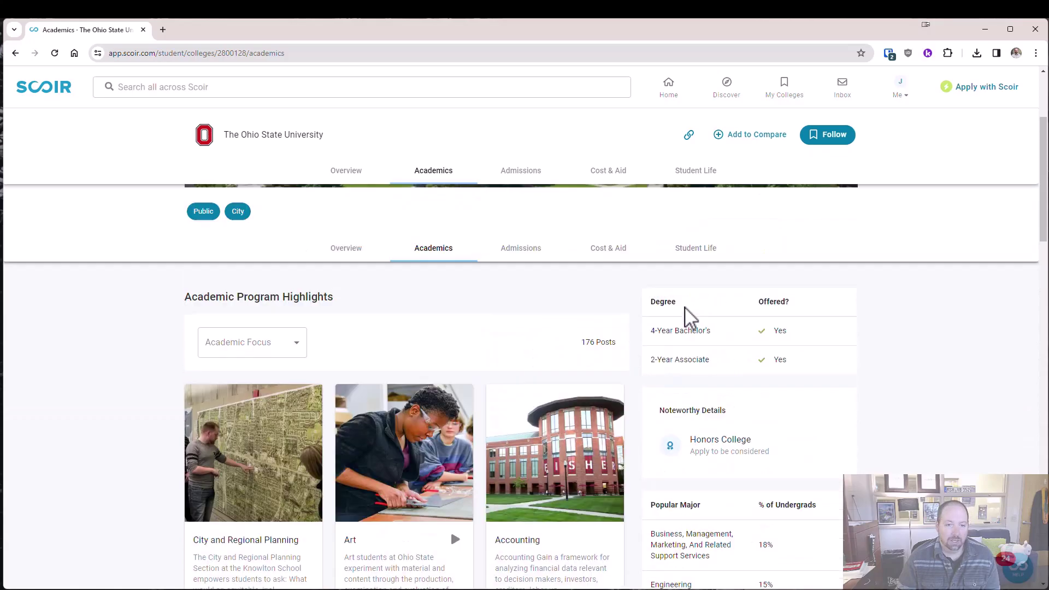
pyautogui.scroll(-2, 586, 398)
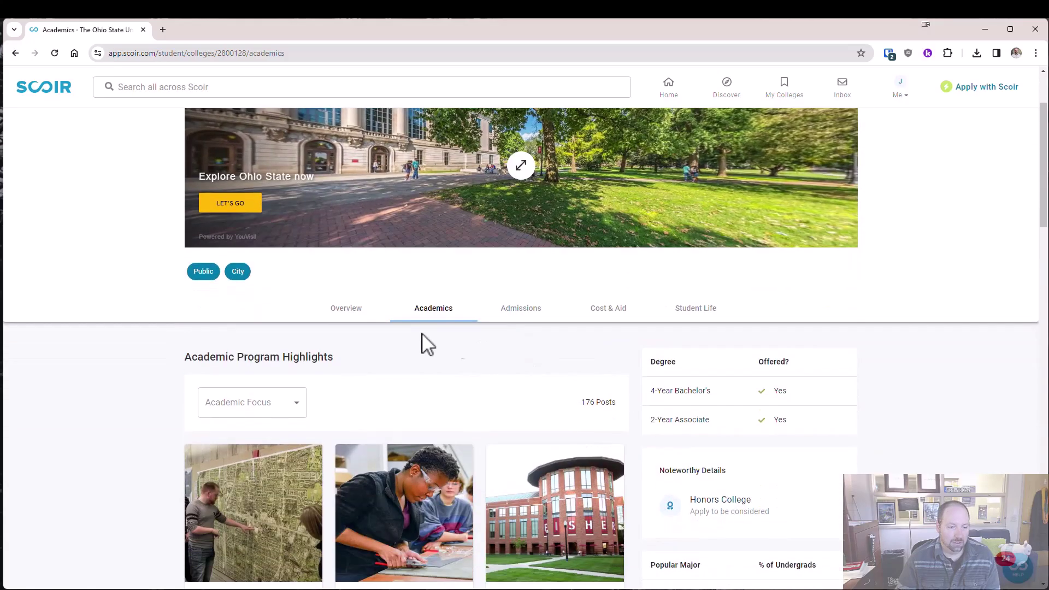
# - Open Ohio State's Admissions information and review the admitted student statistics, highlighting the admission rate, and the 2023-2024 application deadlines
pyautogui.click(522, 310)
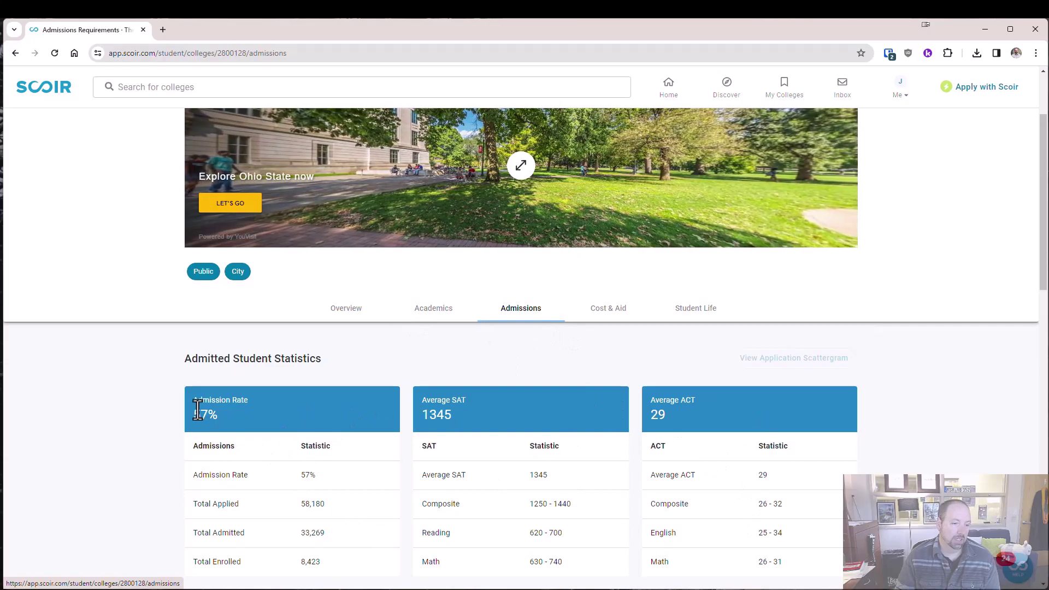
pyautogui.moveTo(219, 415); pyautogui.dragTo(188, 418)
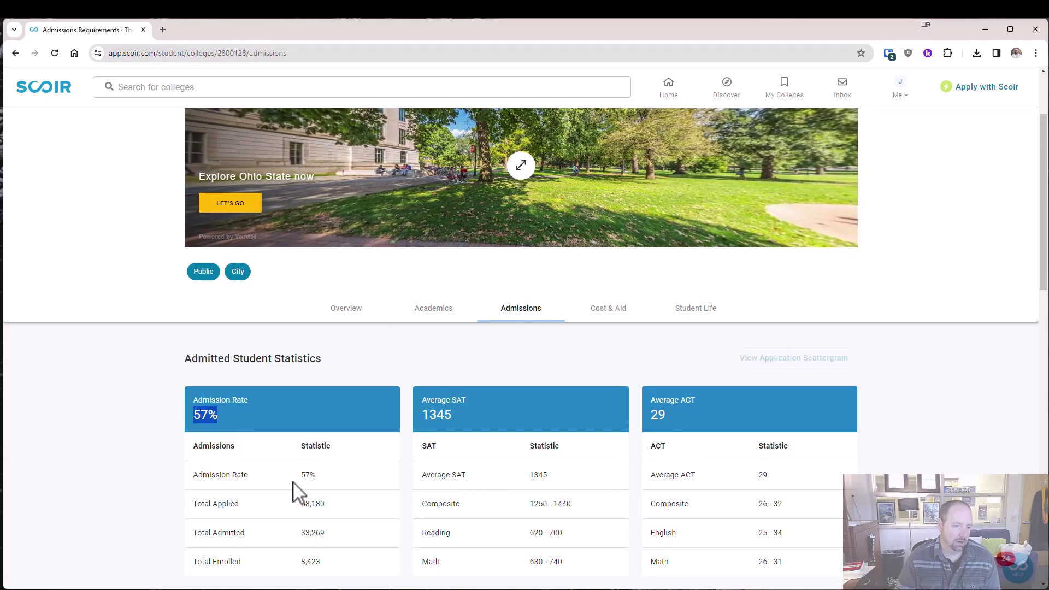
pyautogui.click(298, 519)
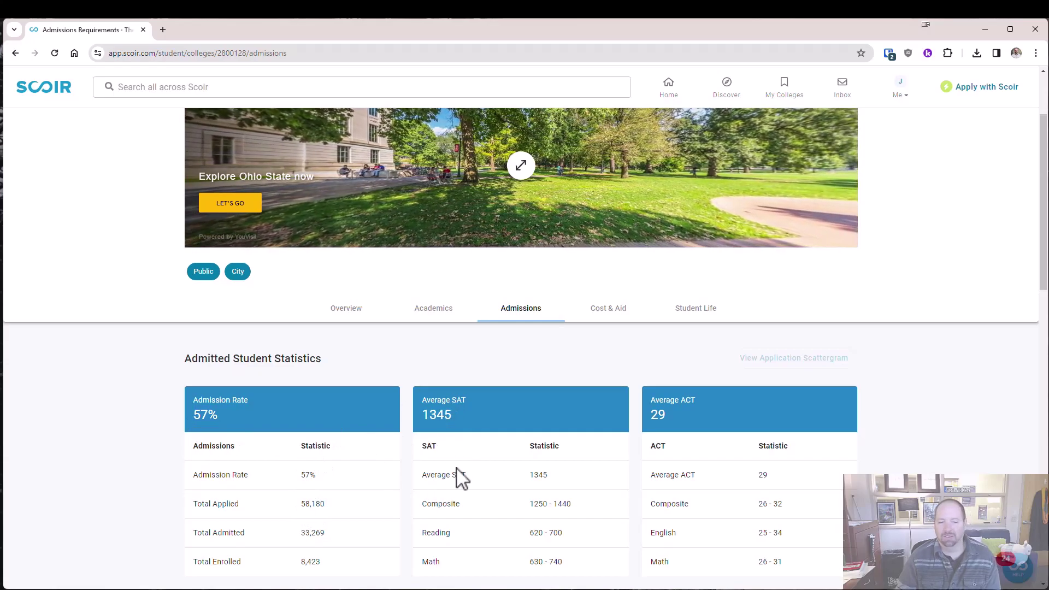
pyautogui.scroll(-5, 484, 480)
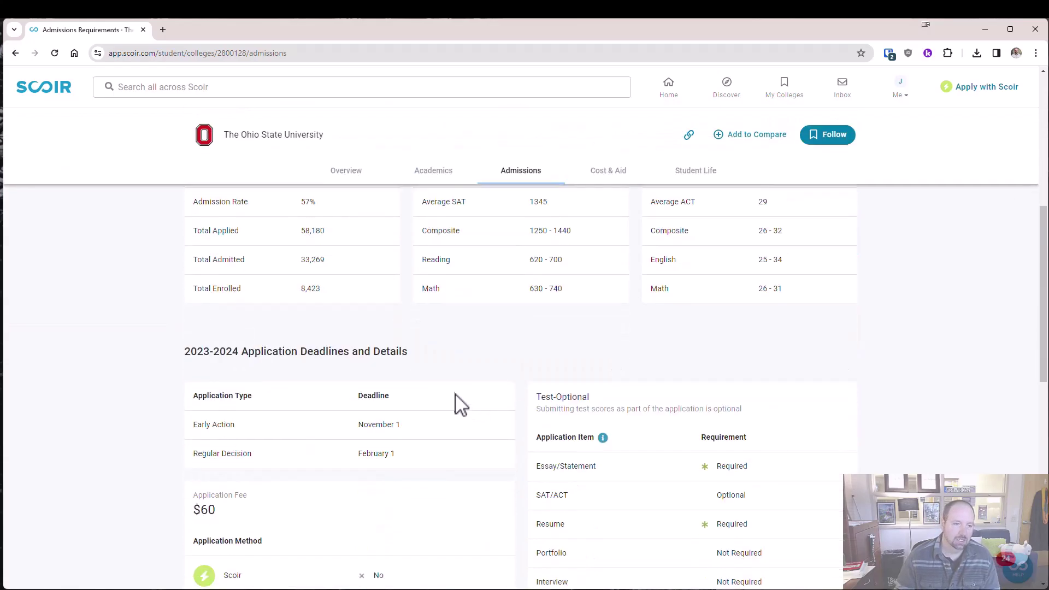
pyautogui.scroll(-4, 453, 396)
pyautogui.scroll(6, 459, 374)
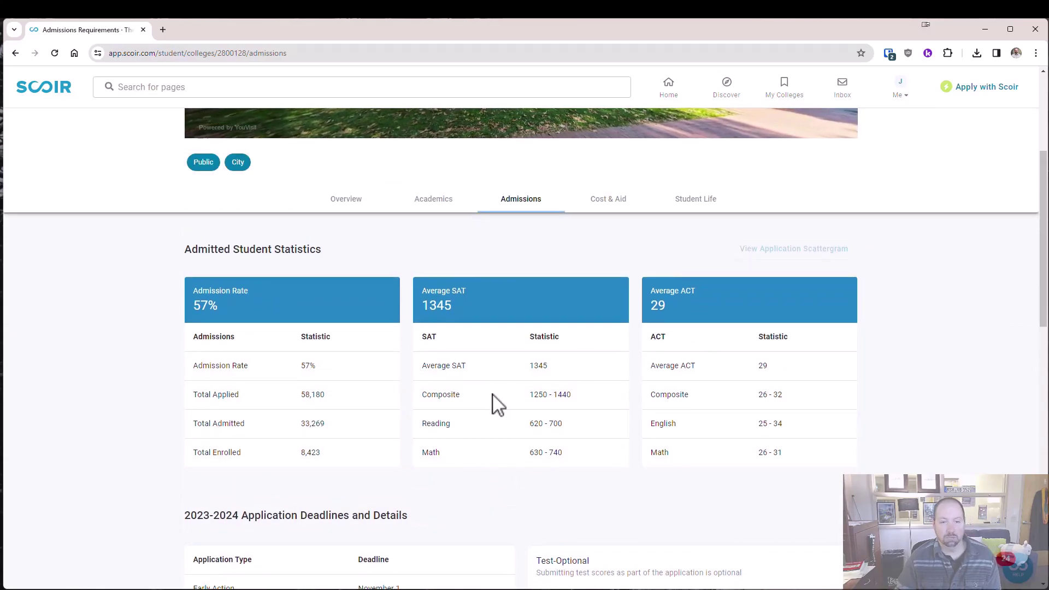
pyautogui.moveTo(797, 254)
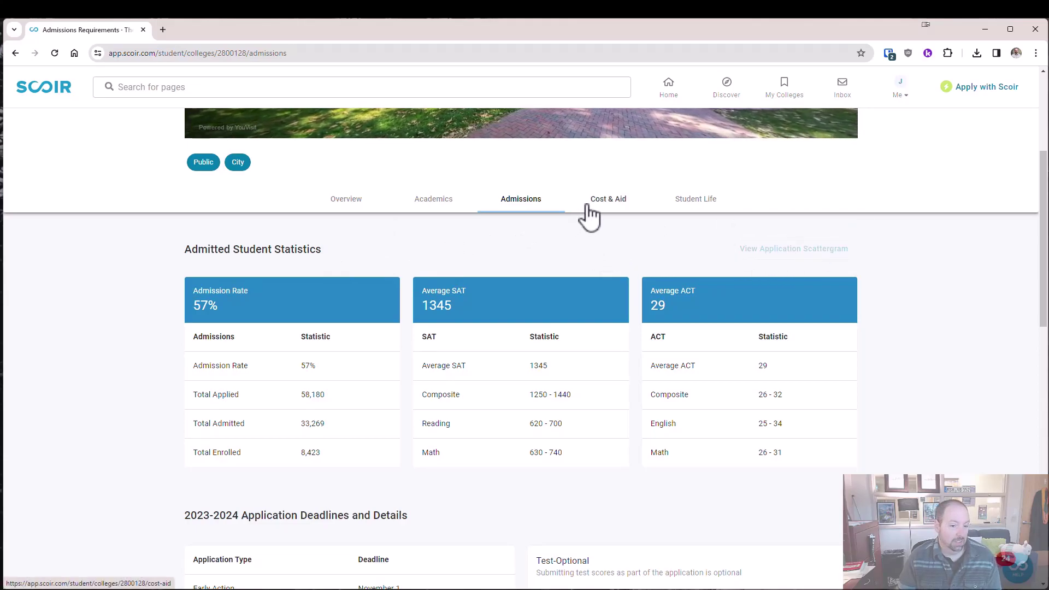
# - Open Ohio State's Cost & Aid information to view the cost breakdown and financial aid averages
pyautogui.scroll(-2, 624, 247)
pyautogui.scroll(4, 604, 270)
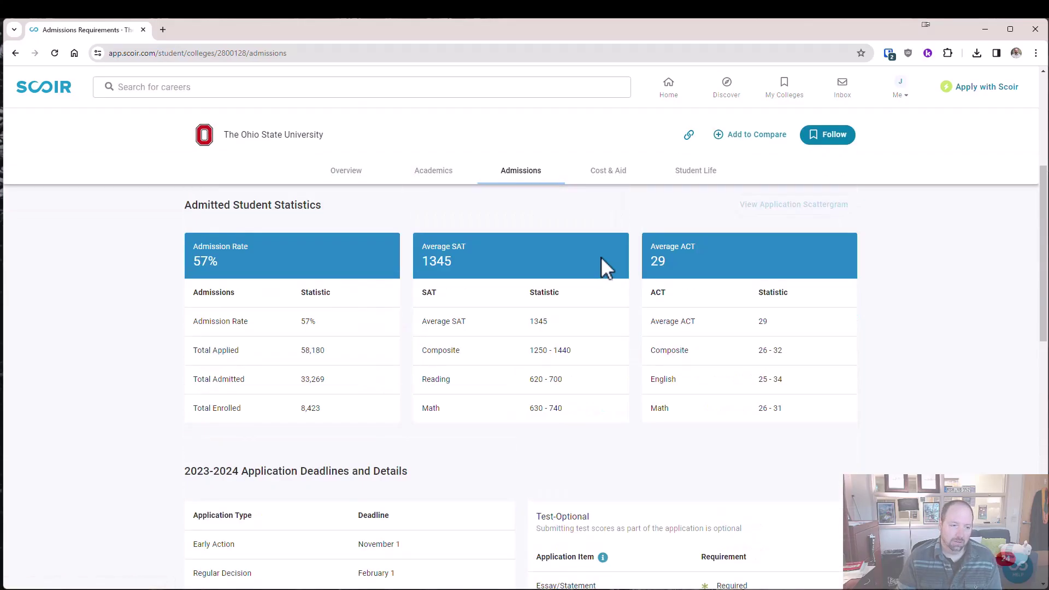
pyautogui.click(610, 303)
pyautogui.click(604, 320)
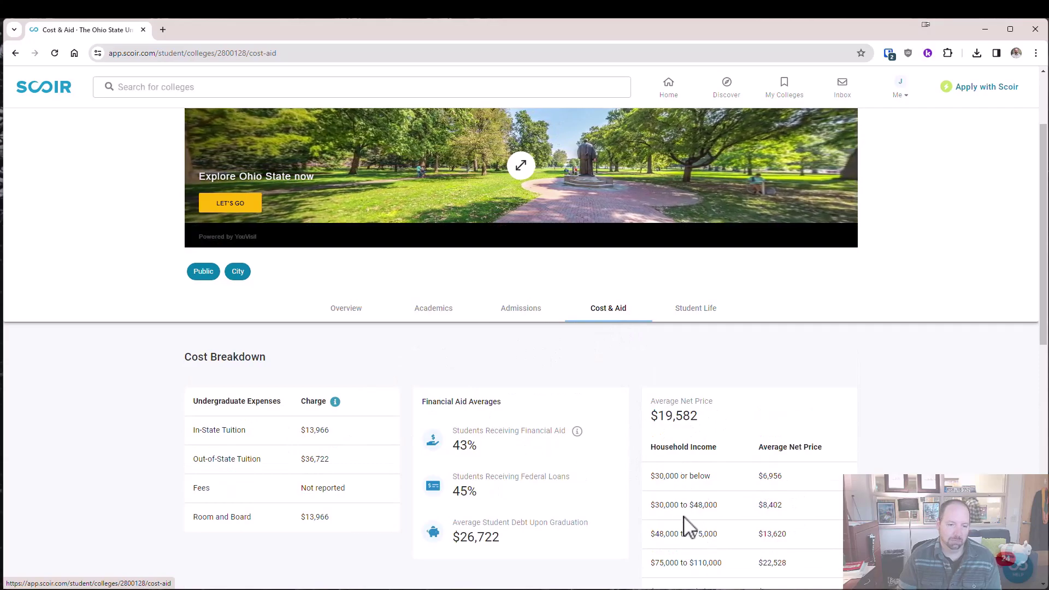
# - Open Ohio State's Student Life information and review student diversity, ROTC programs and the student life posts
pyautogui.click(686, 326)
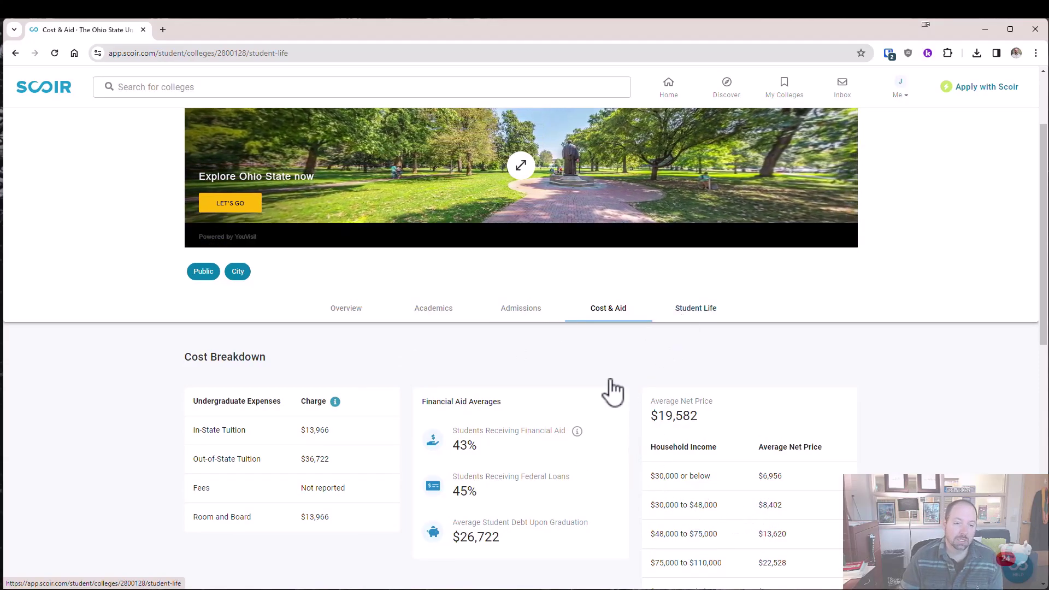
pyautogui.scroll(-10, 364, 372)
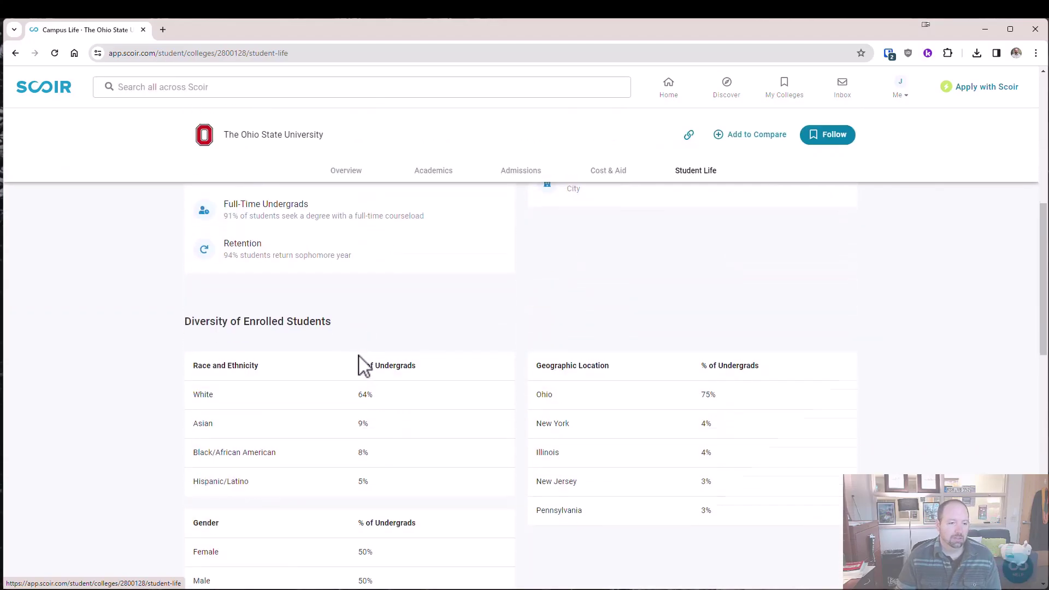
pyautogui.scroll(-4, 374, 377)
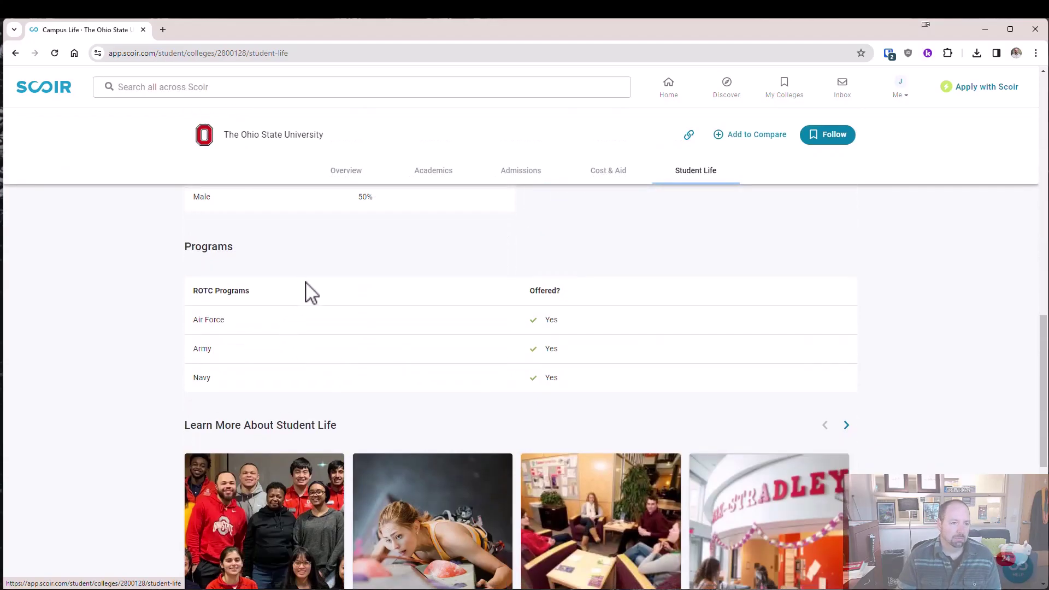
pyautogui.scroll(-5, 386, 379)
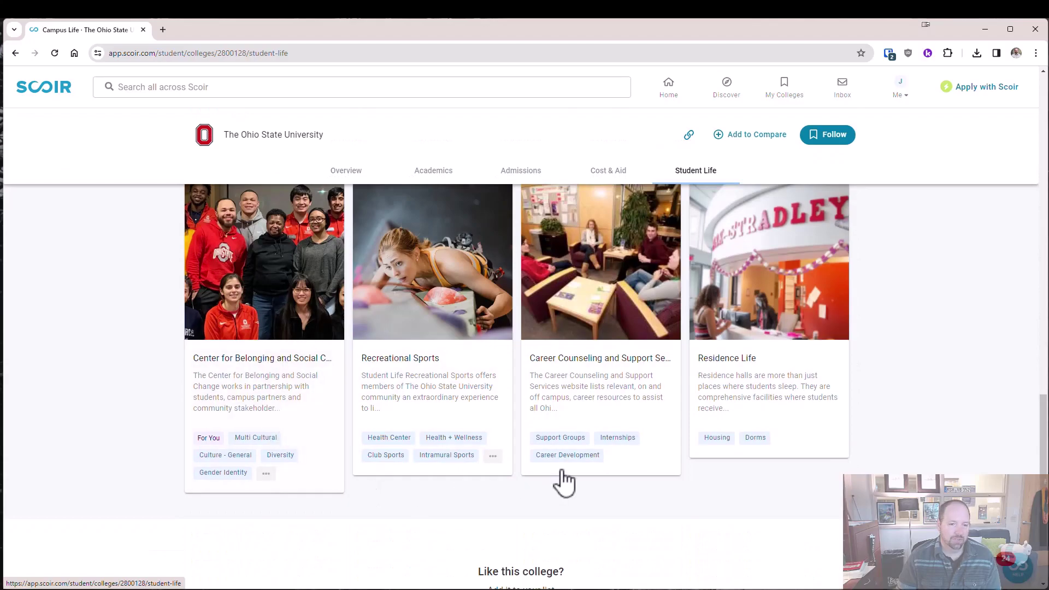
pyautogui.scroll(-2, 568, 442)
# - Follow The Ohio State University and save Climate and Housing as the reasons for following
pyautogui.scroll(20, 790, 315)
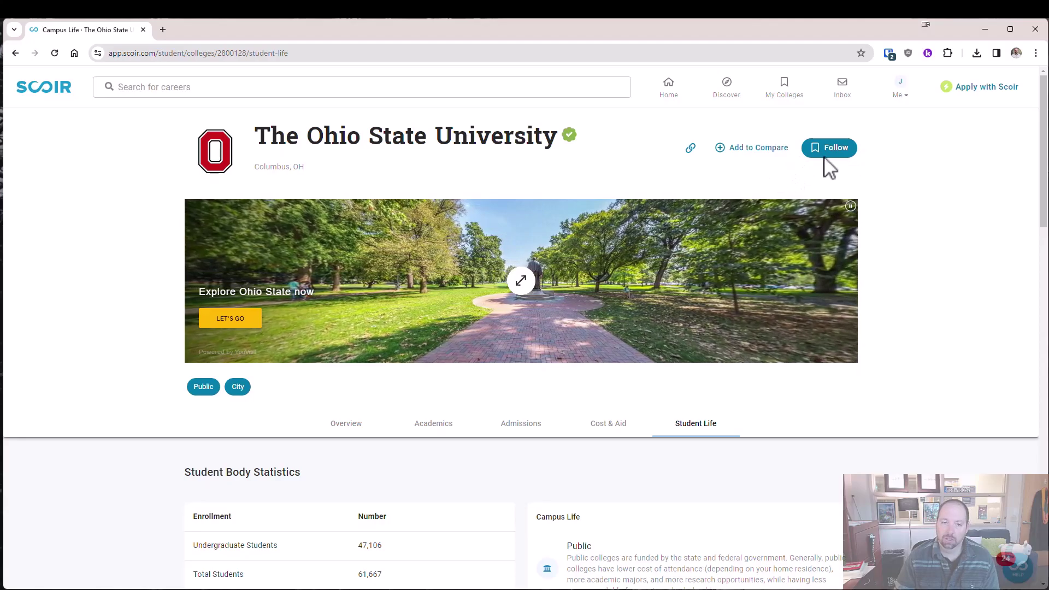
pyautogui.click(845, 155)
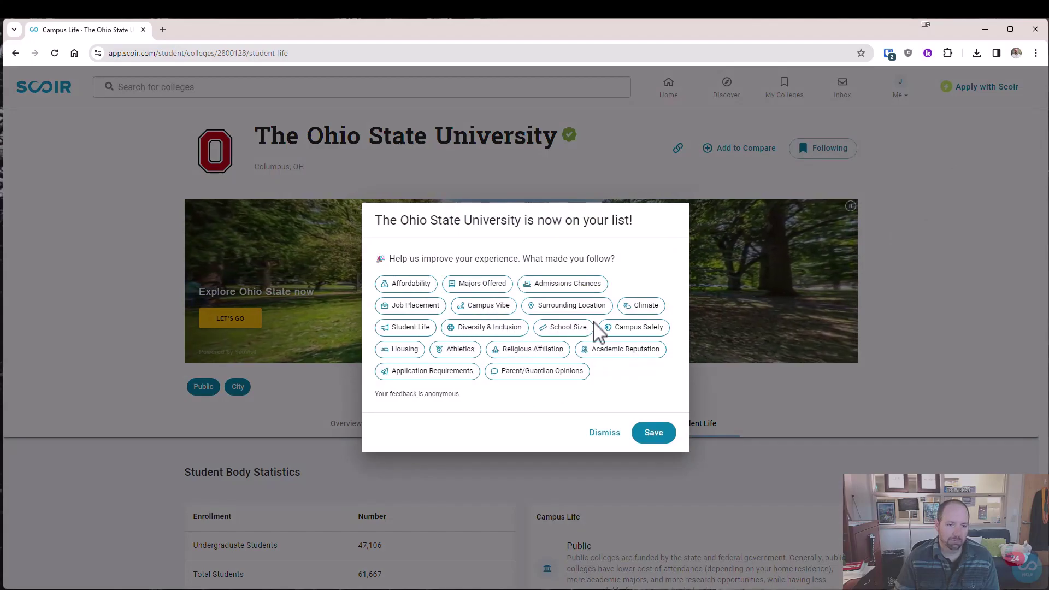
pyautogui.click(640, 307)
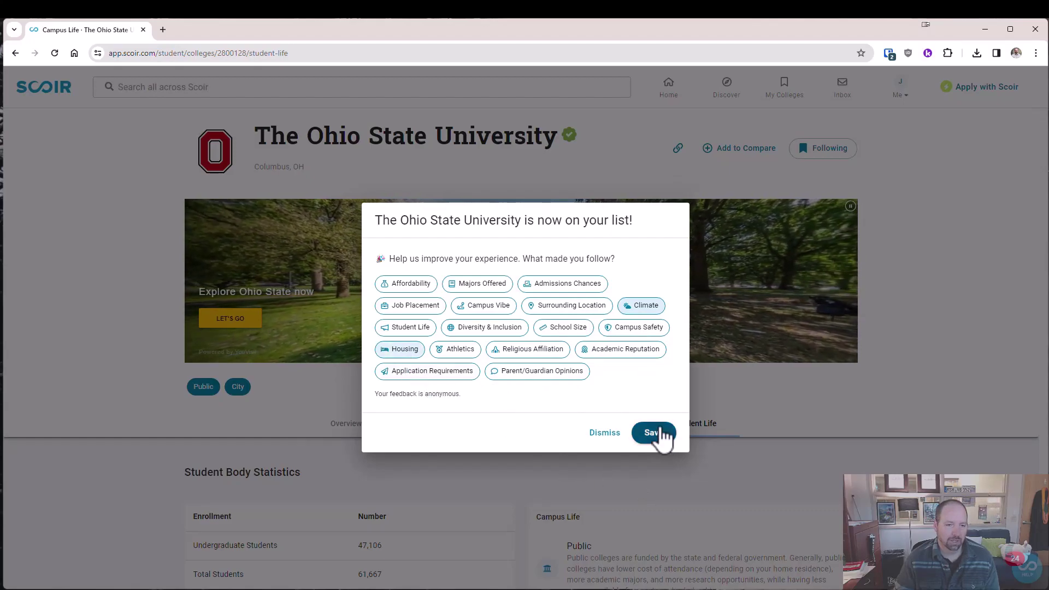
pyautogui.click(659, 438)
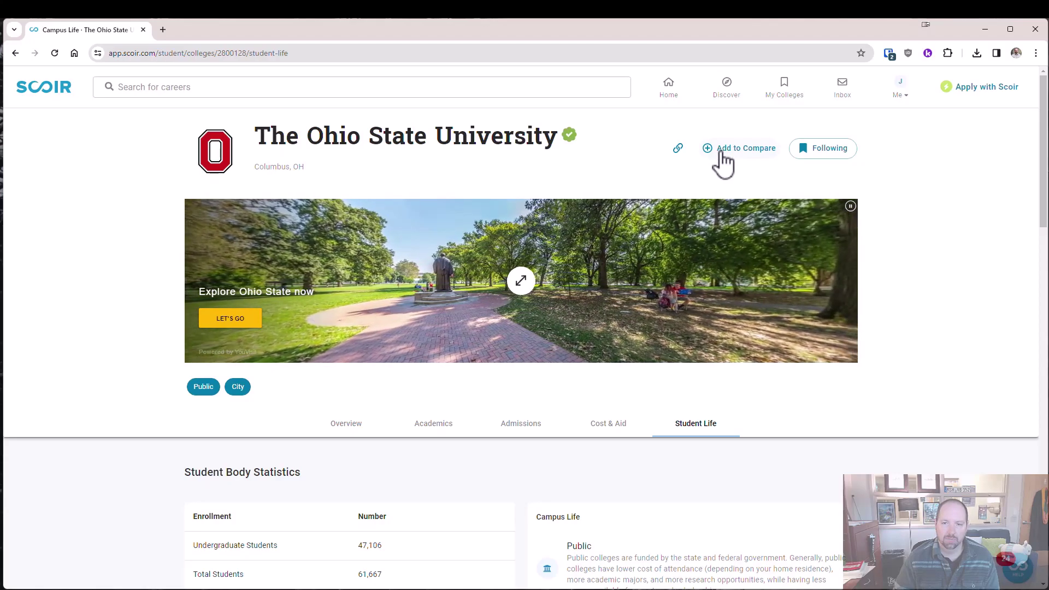
# - Add The Ohio State University to the college comparison and return to the My Matches list
pyautogui.click(722, 155)
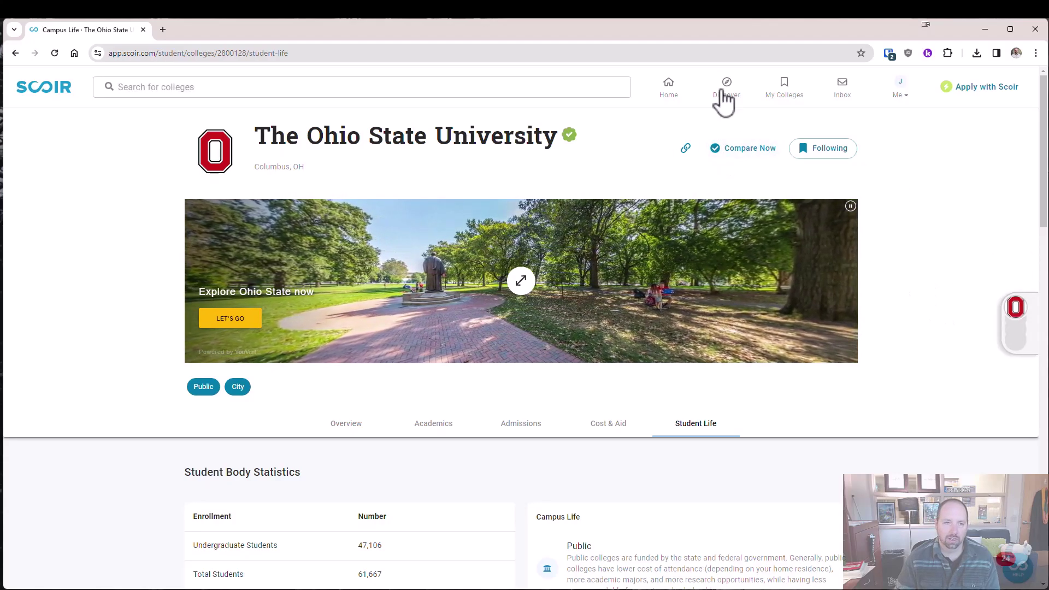
pyautogui.hotkey('alt', 'Left')
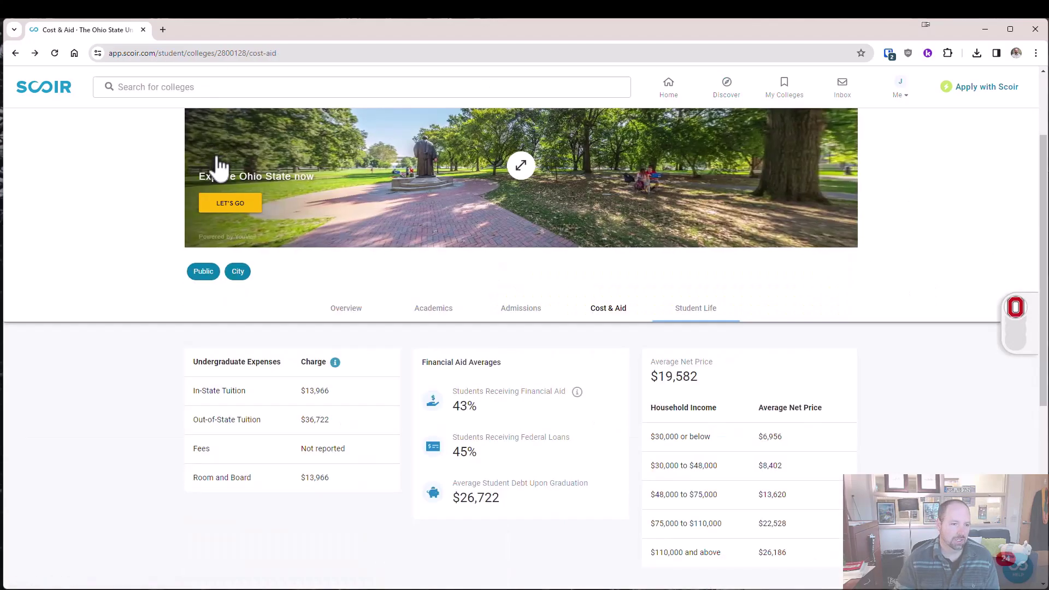
pyautogui.hotkey('alt', 'Left')
pyautogui.hotkey('alt', 'Left')
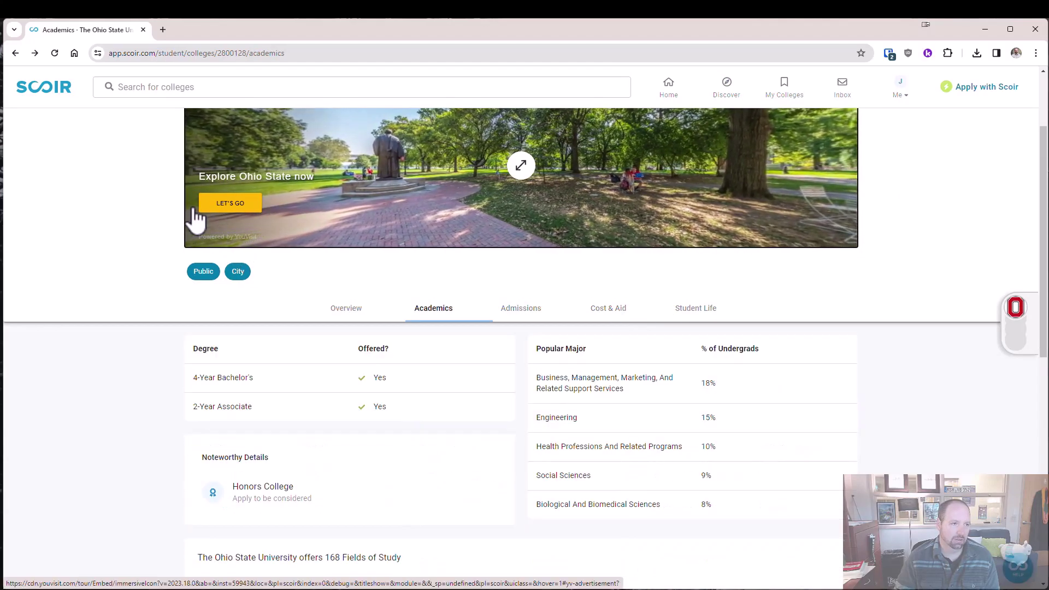
pyautogui.hotkey('alt', 'Left')
pyautogui.hotkey('alt', 'Left')
pyautogui.hotkey('alt', 'Left')
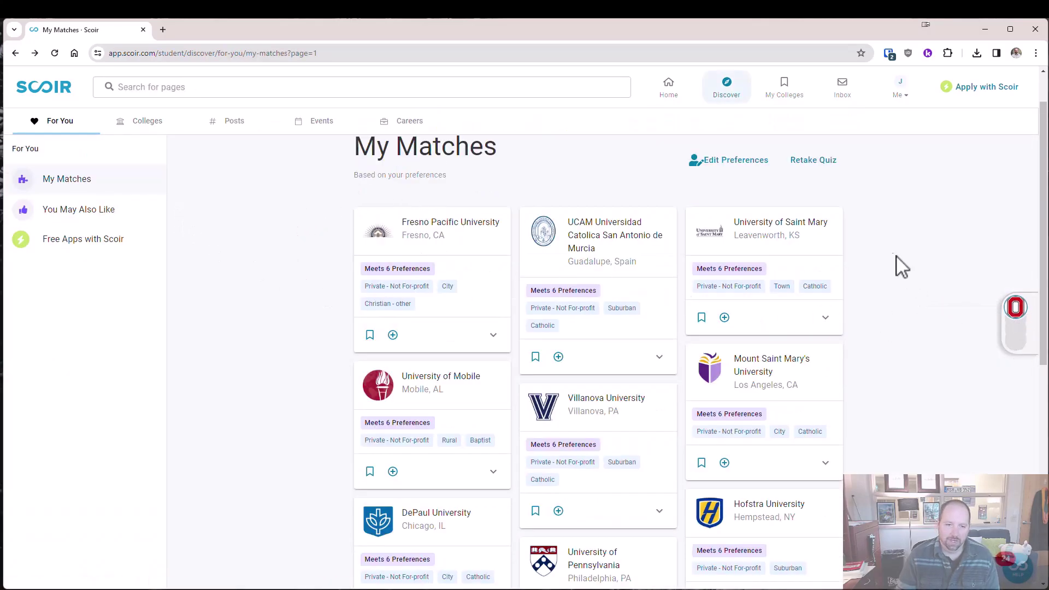
# - Add the University of Pennsylvania and Drexel University from My Matches to the college comparison
pyautogui.scroll(-5, 780, 382)
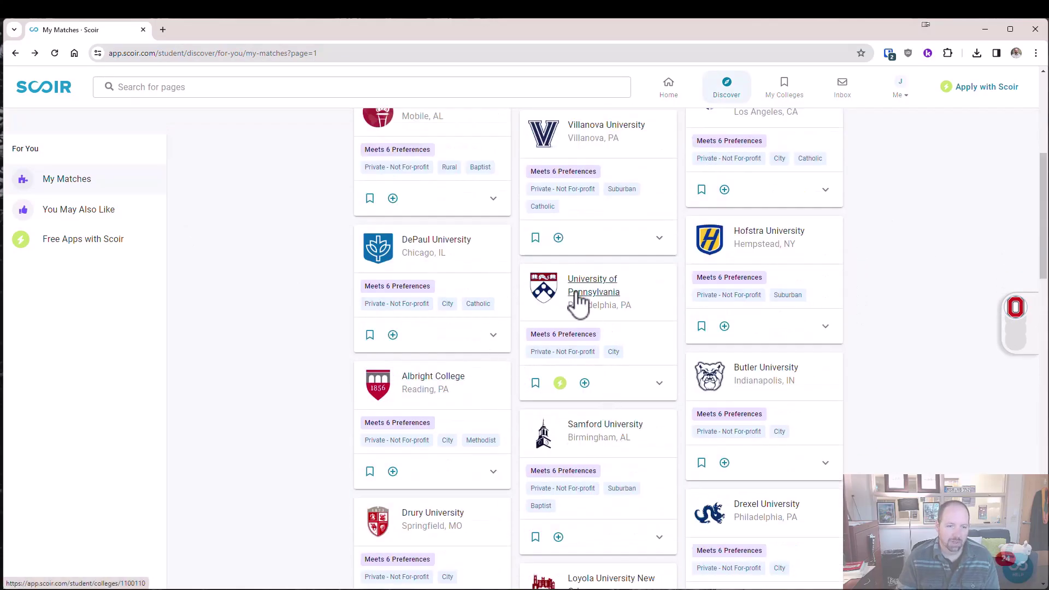
pyautogui.click(584, 383)
pyautogui.scroll(-3, 506, 381)
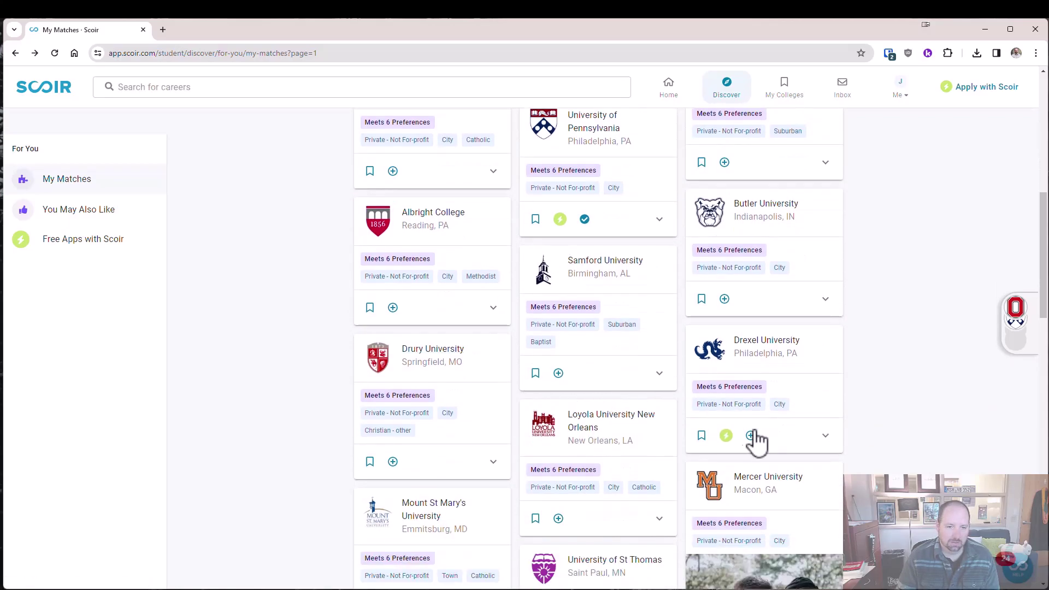
pyautogui.click(751, 435)
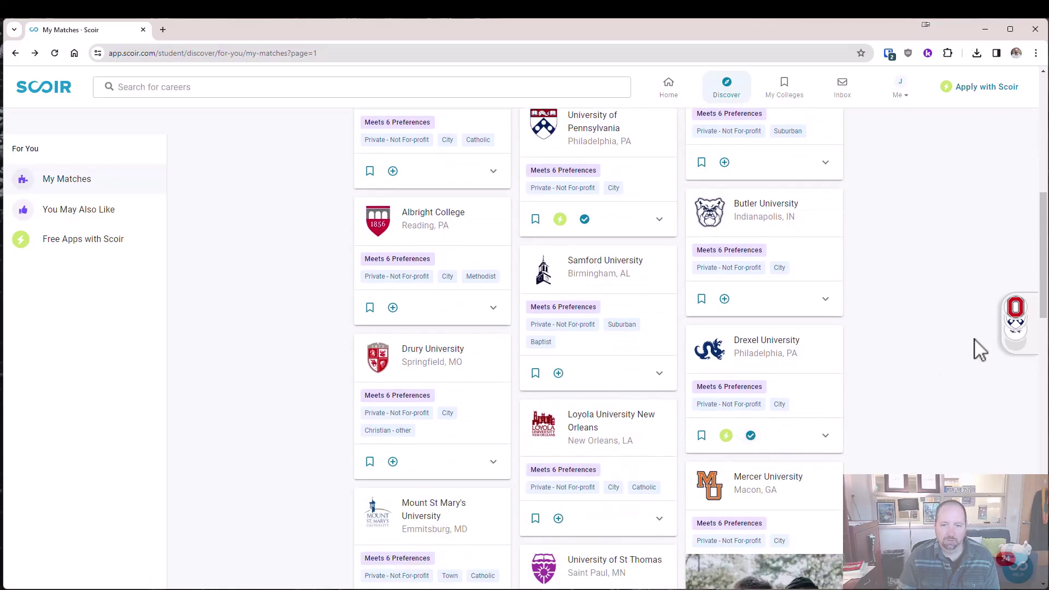
# - Compare the three selected colleges and review their admissions, student life and academics data side by side
pyautogui.click(1017, 331)
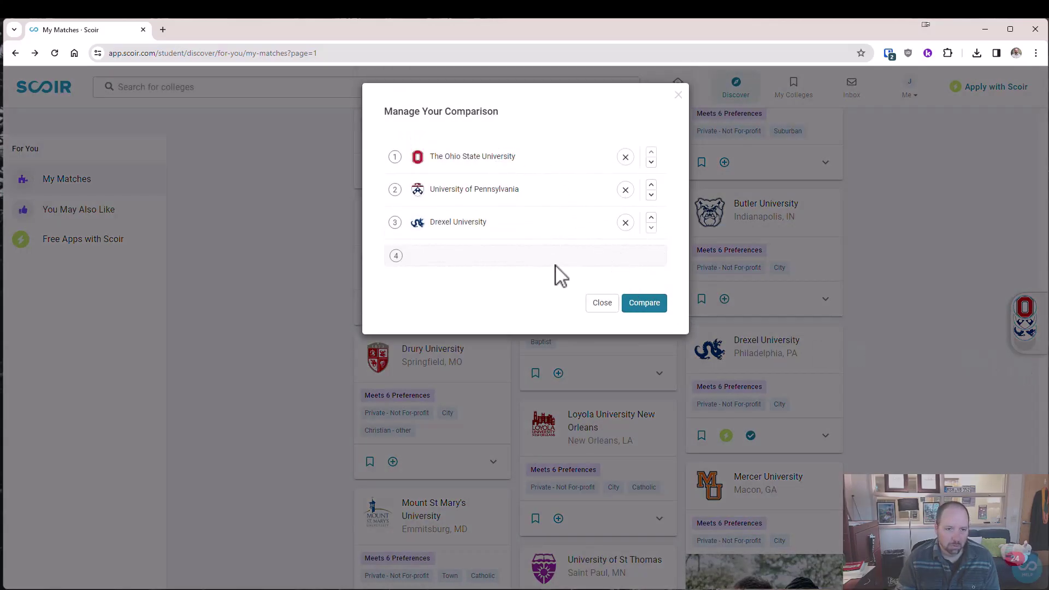
pyautogui.click(645, 304)
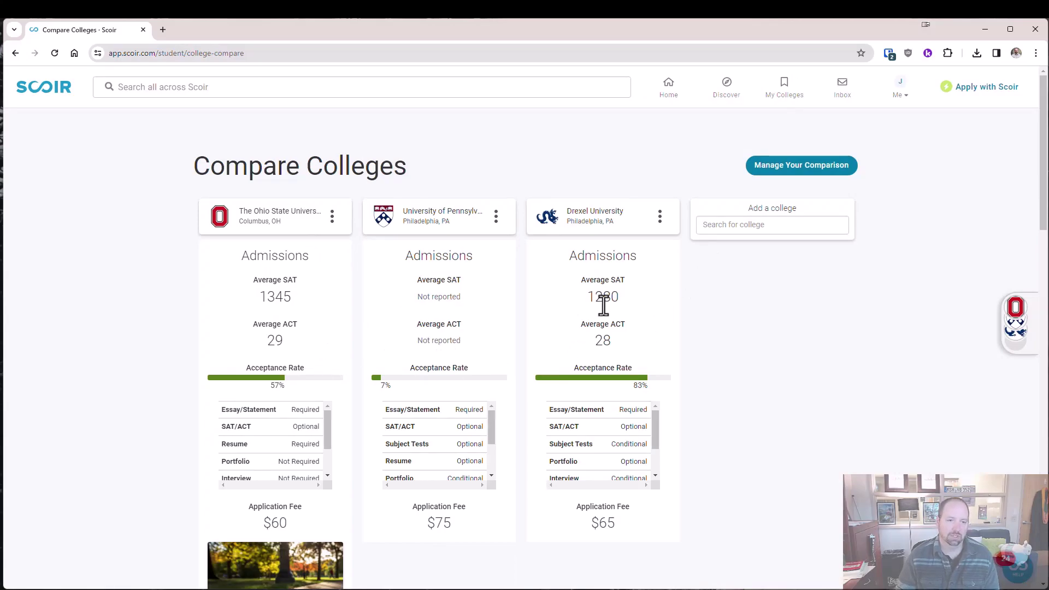
pyautogui.scroll(-15, 548, 284)
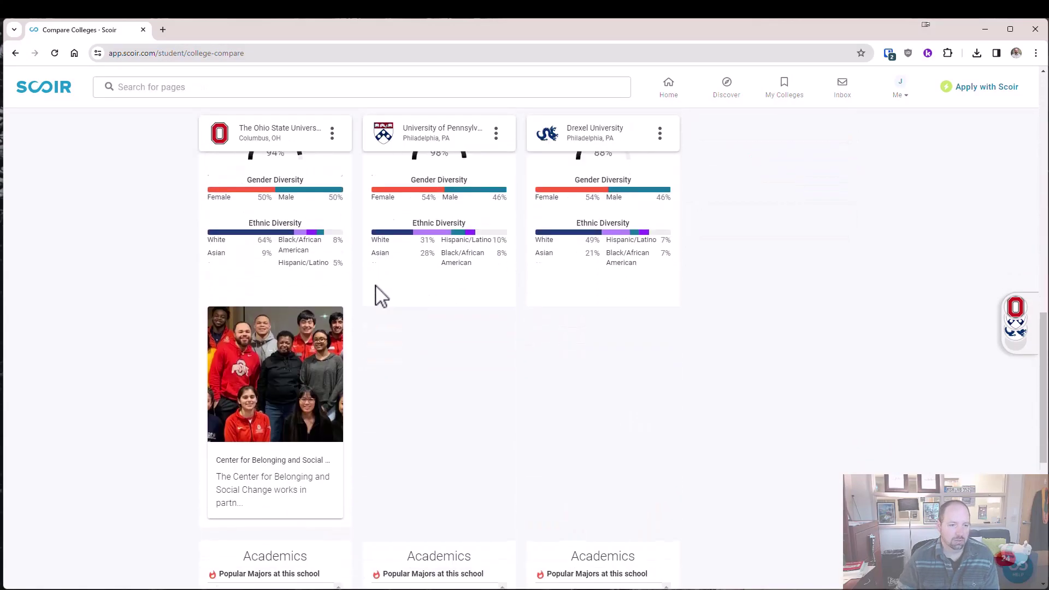
pyautogui.scroll(-6, 381, 295)
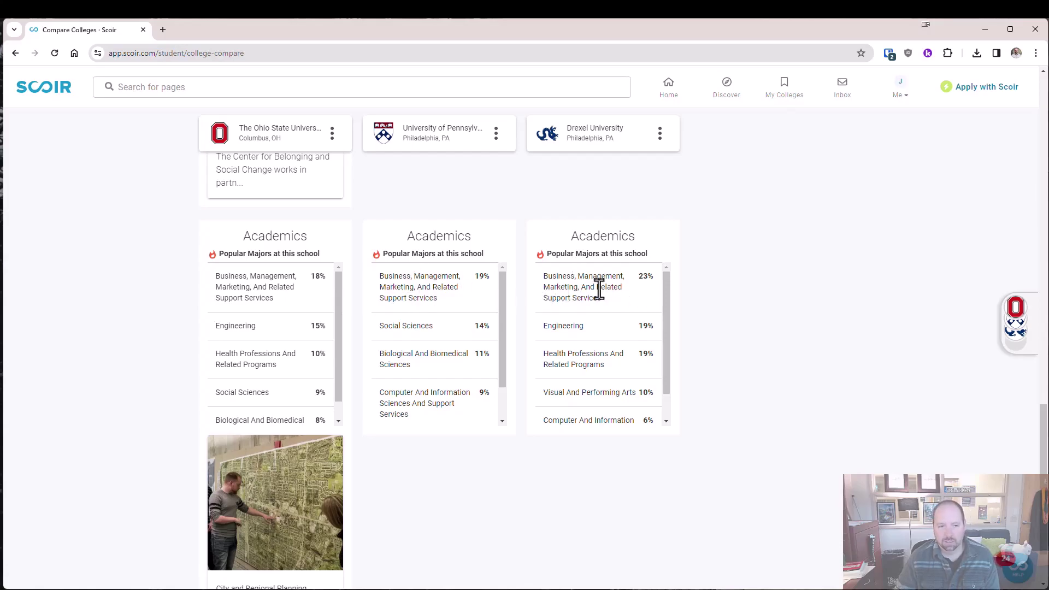
pyautogui.scroll(-3, 424, 290)
pyautogui.scroll(-2, 461, 423)
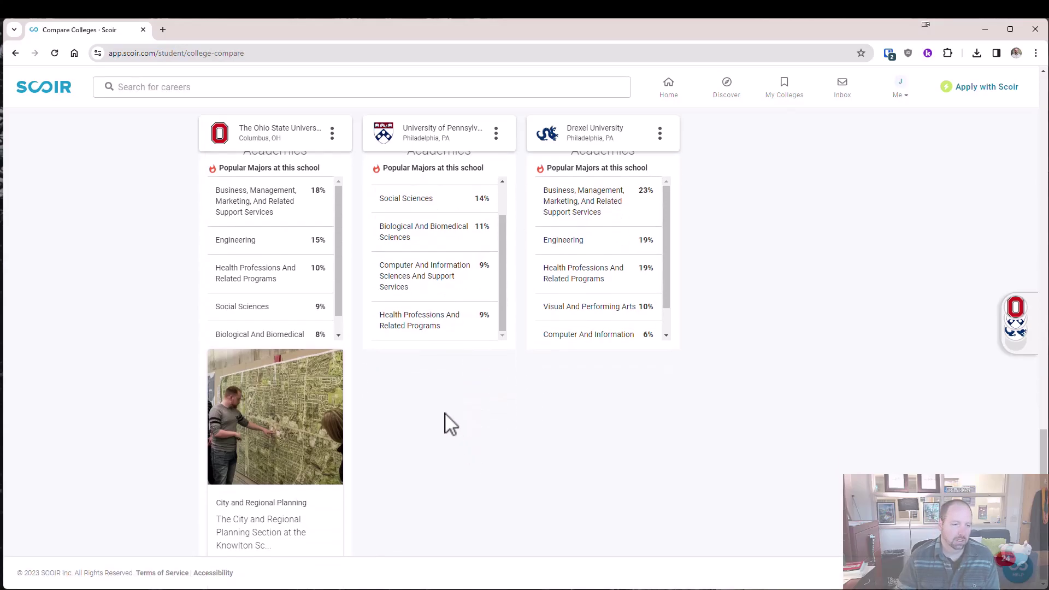
pyautogui.scroll(13, 654, 446)
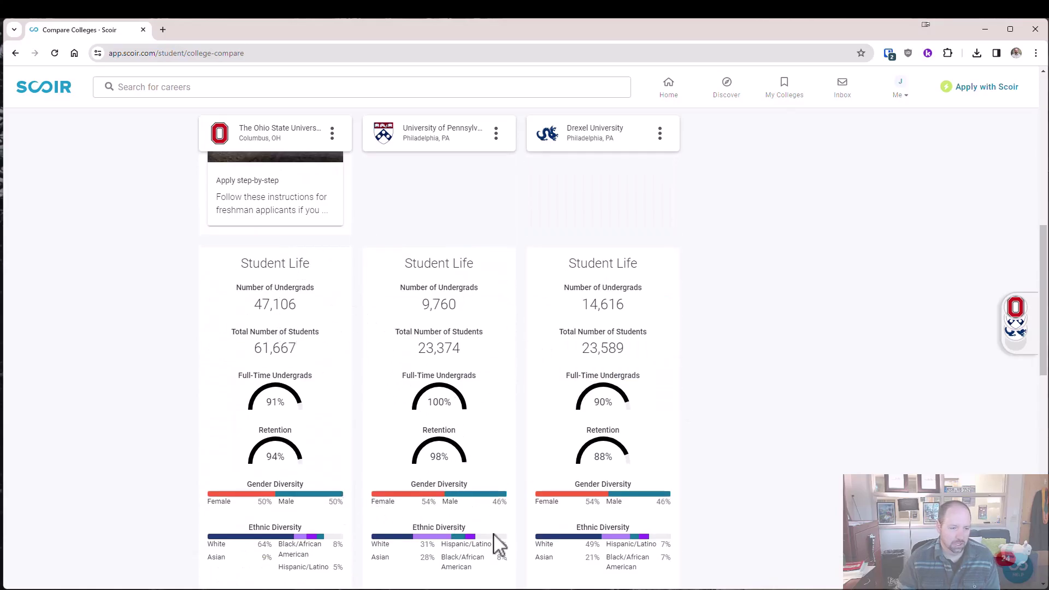
pyautogui.scroll(10, 548, 449)
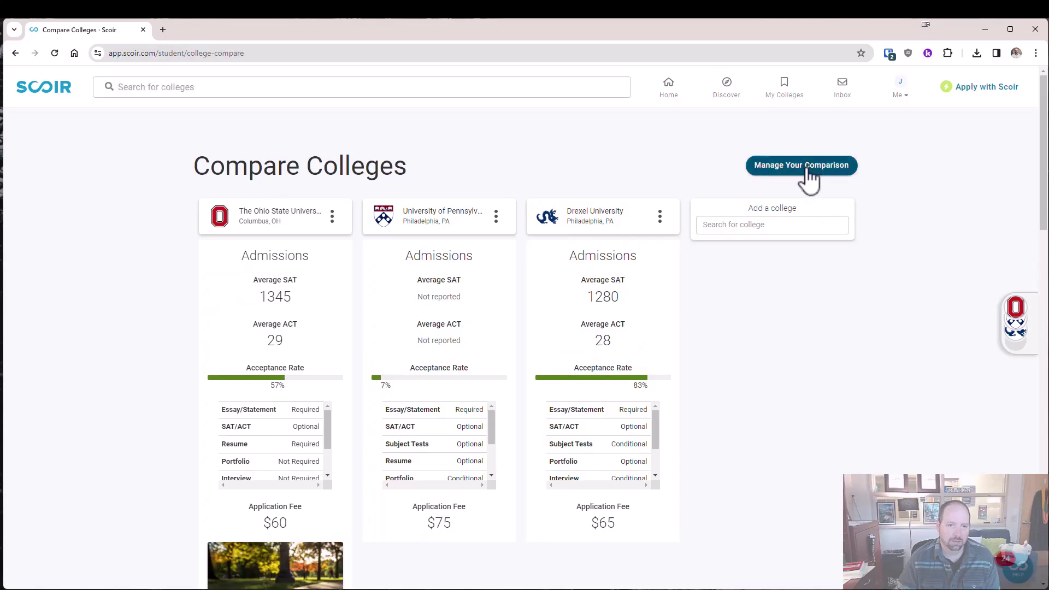
# - View the comparison's college list and Ohio State's options without changing them, and look over the student life figures again
pyautogui.click(804, 166)
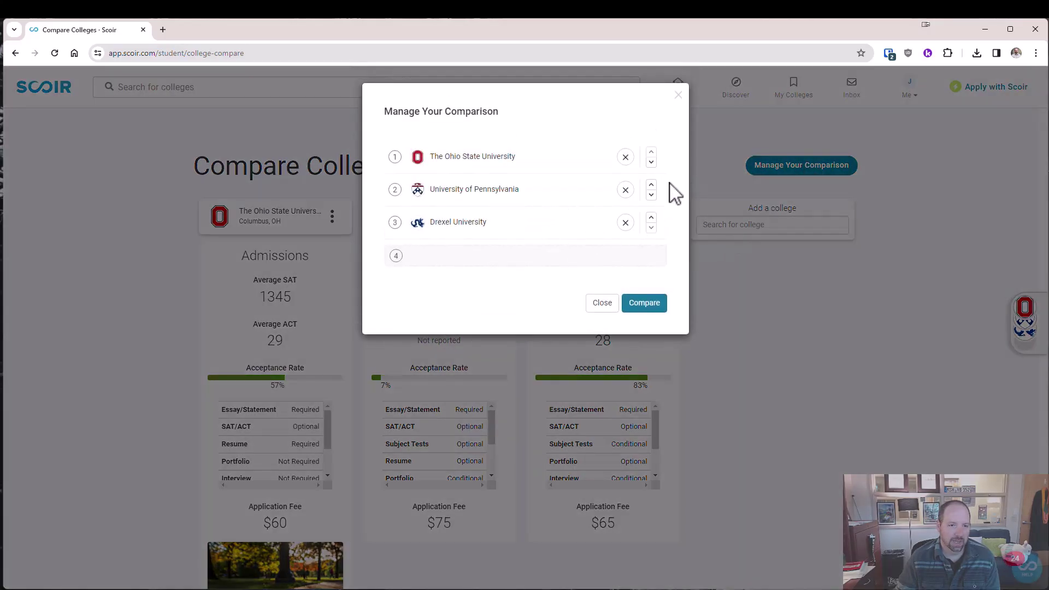
pyautogui.click(618, 301)
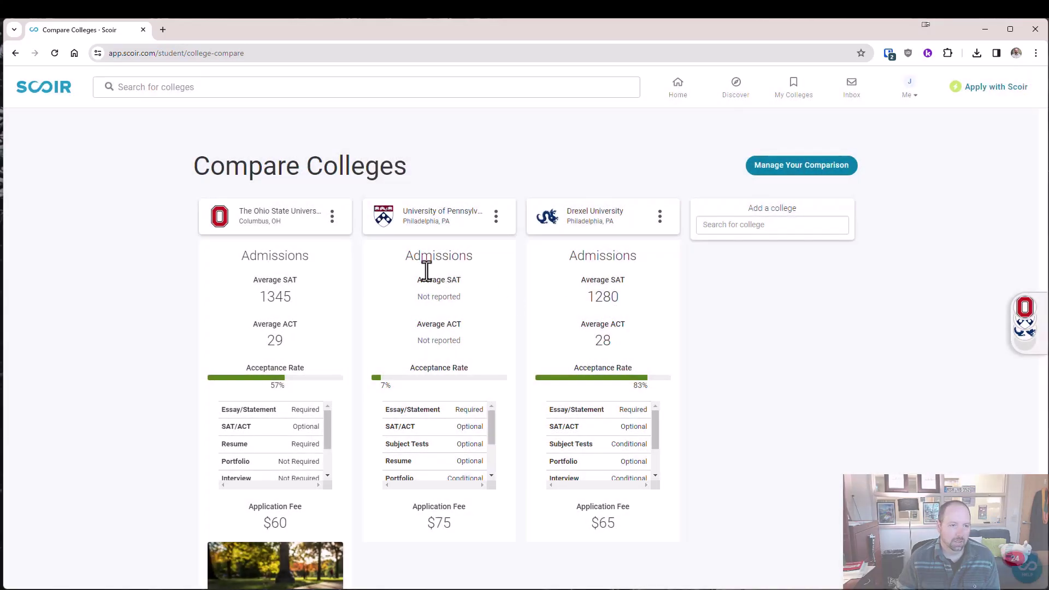
pyautogui.click(333, 218)
pyautogui.click(585, 175)
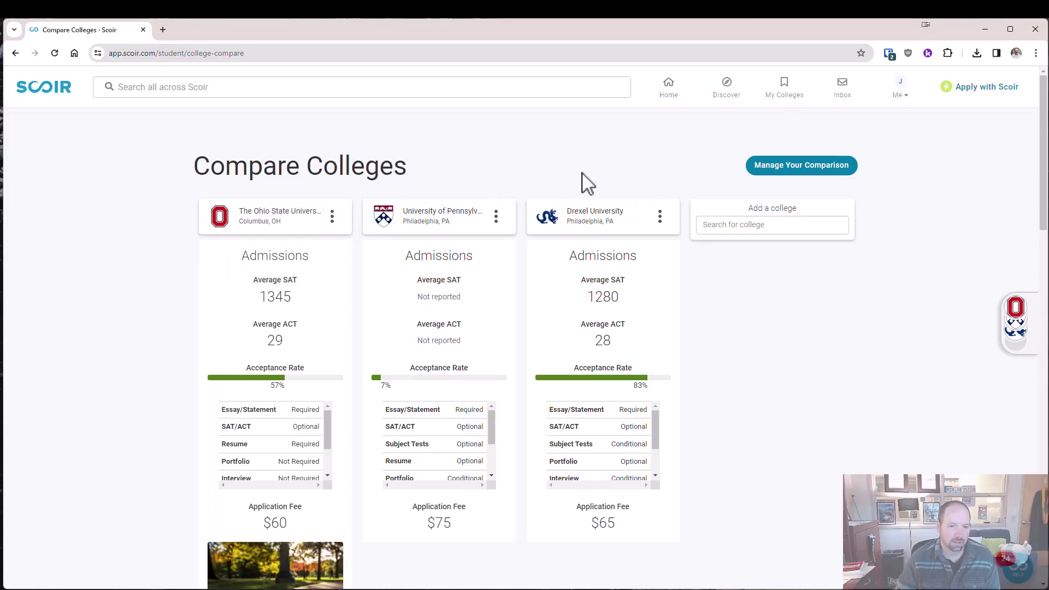
pyautogui.scroll(-10, 745, 273)
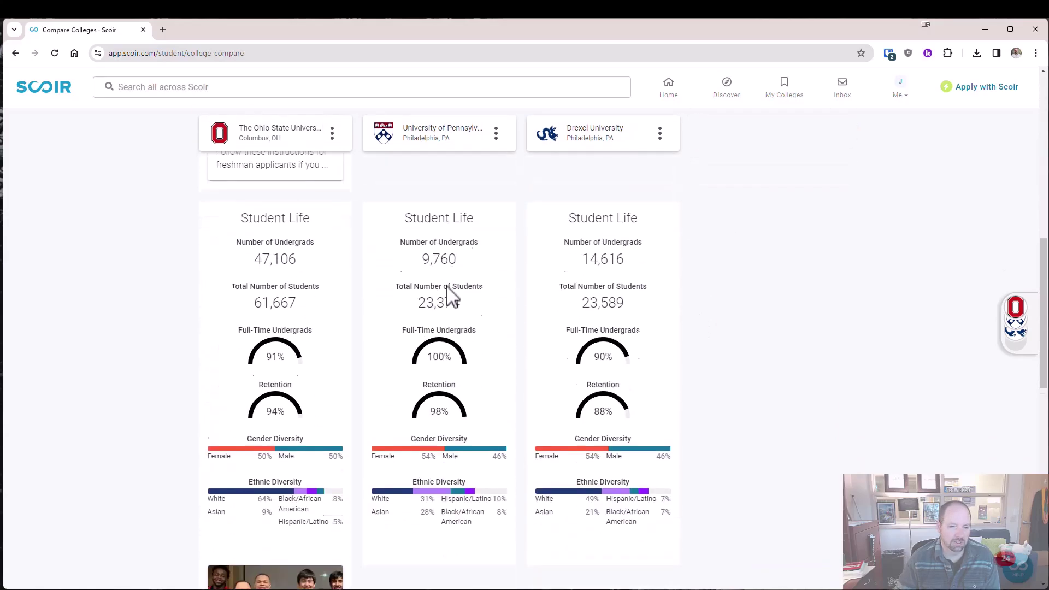
pyautogui.scroll(10, 817, 323)
pyautogui.scroll(-1, 562, 298)
pyautogui.scroll(1, 590, 244)
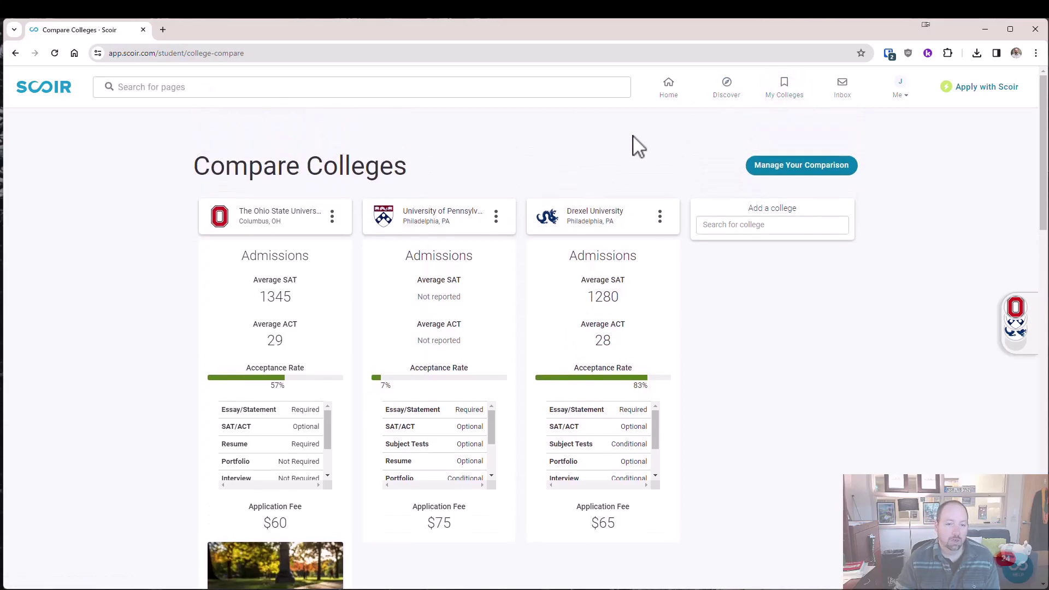
# - Go back to the Discover college search and switch to the career search to browse the PrinciplesYou matches
pyautogui.click(720, 97)
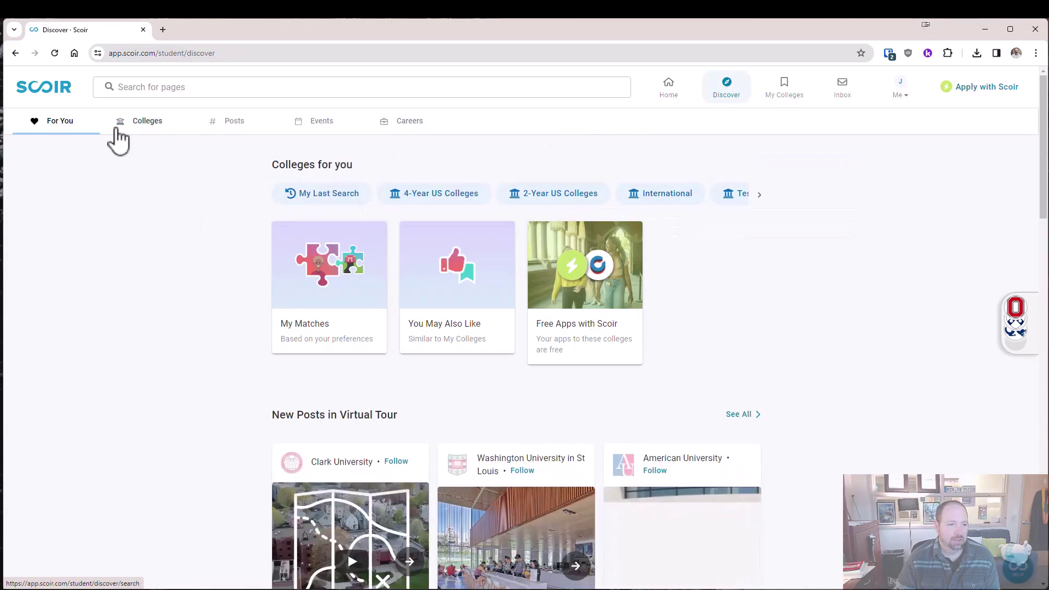
pyautogui.click(120, 124)
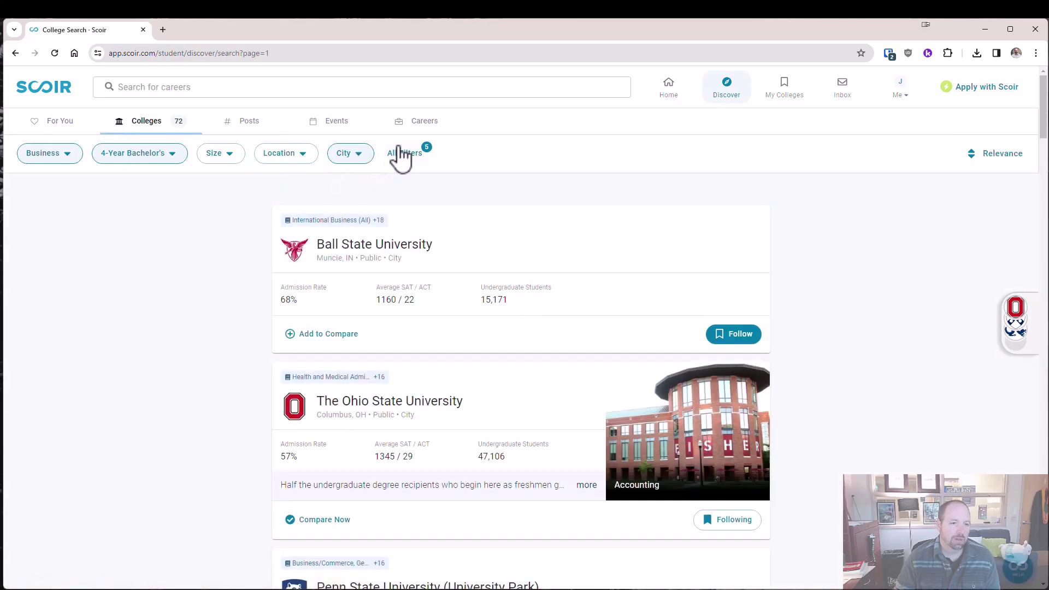
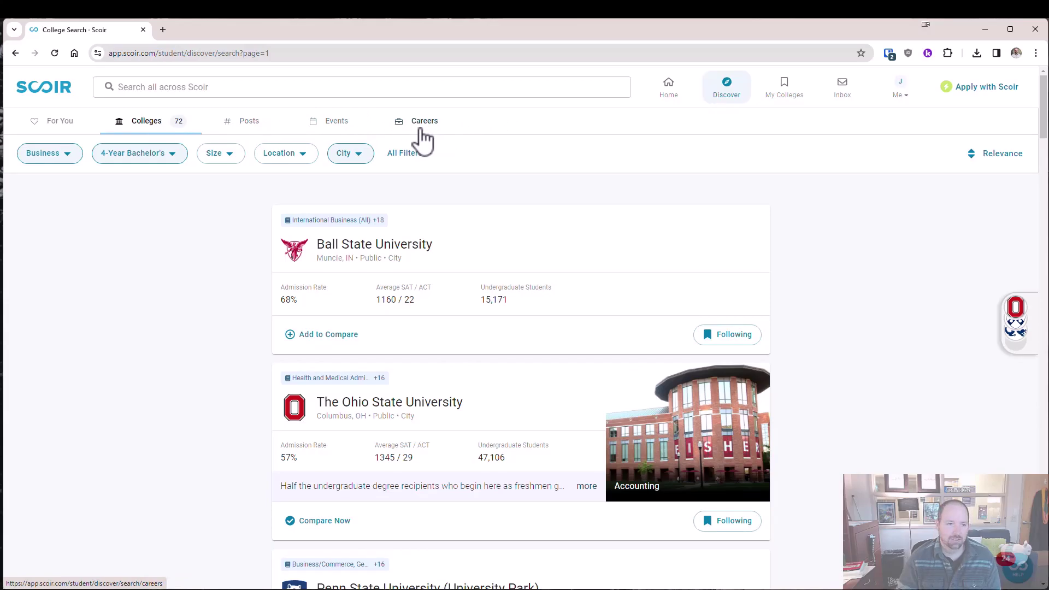
pyautogui.click(423, 129)
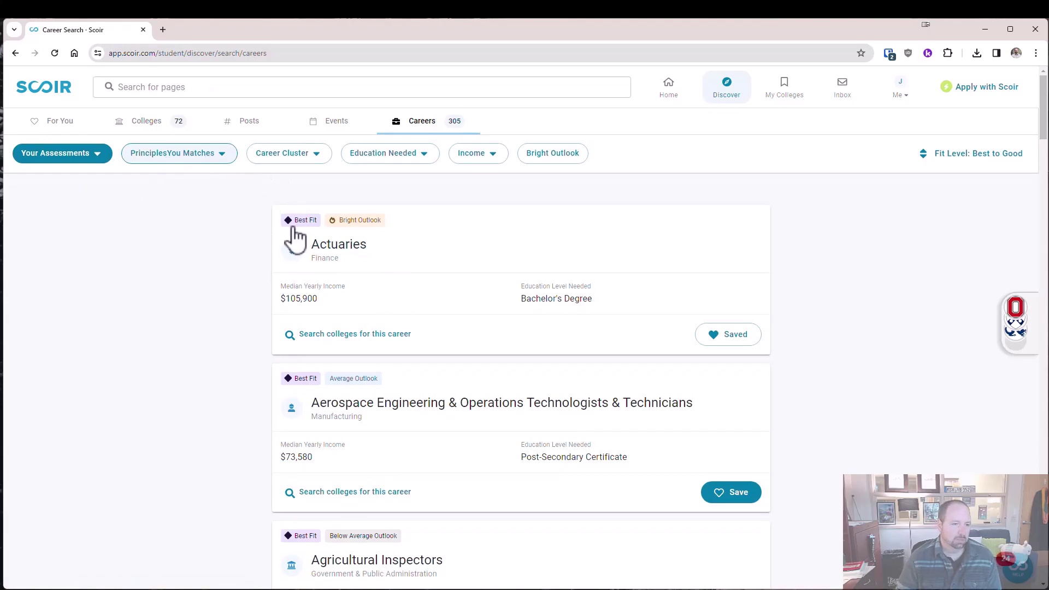
pyautogui.scroll(-3, 347, 252)
pyautogui.scroll(3, 346, 253)
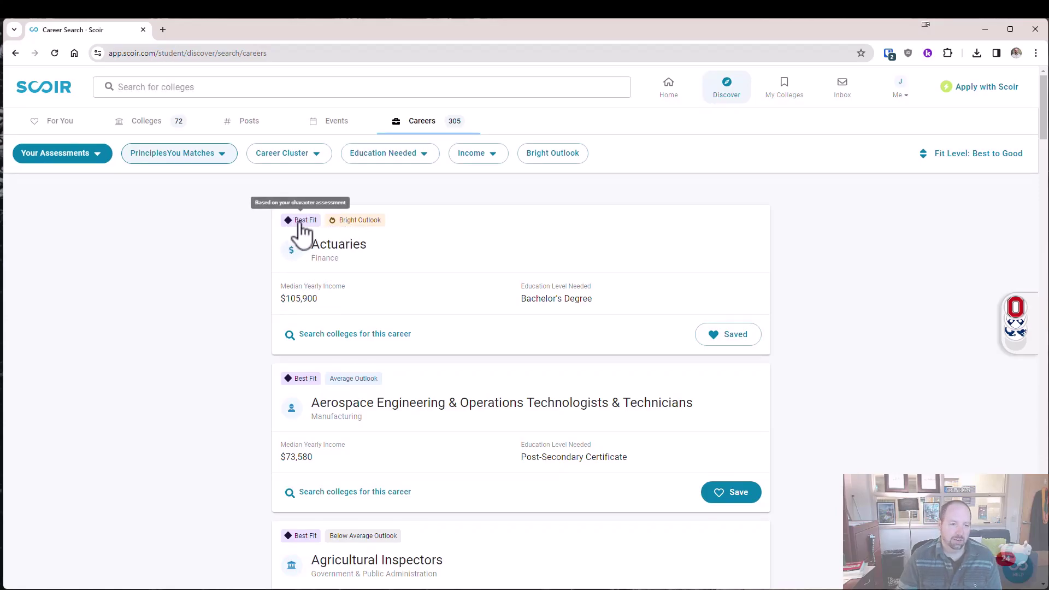
# - Open the Actuaries career and review its overview, including the fit traits, suggested colleges and similar careers
pyautogui.click(333, 249)
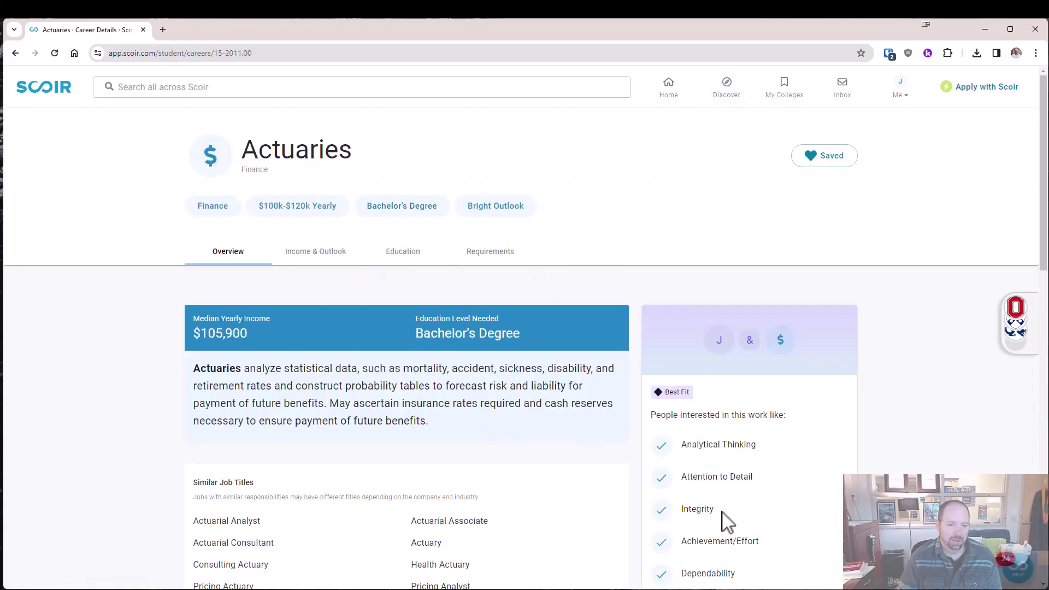
pyautogui.scroll(-3, 712, 449)
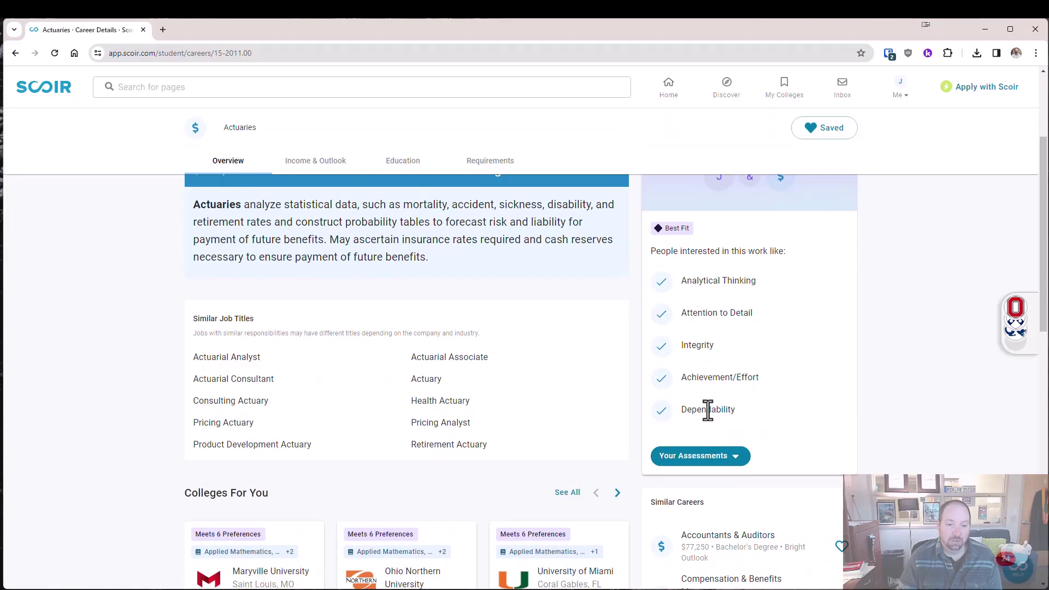
pyautogui.scroll(-4, 683, 552)
pyautogui.scroll(-2, 708, 377)
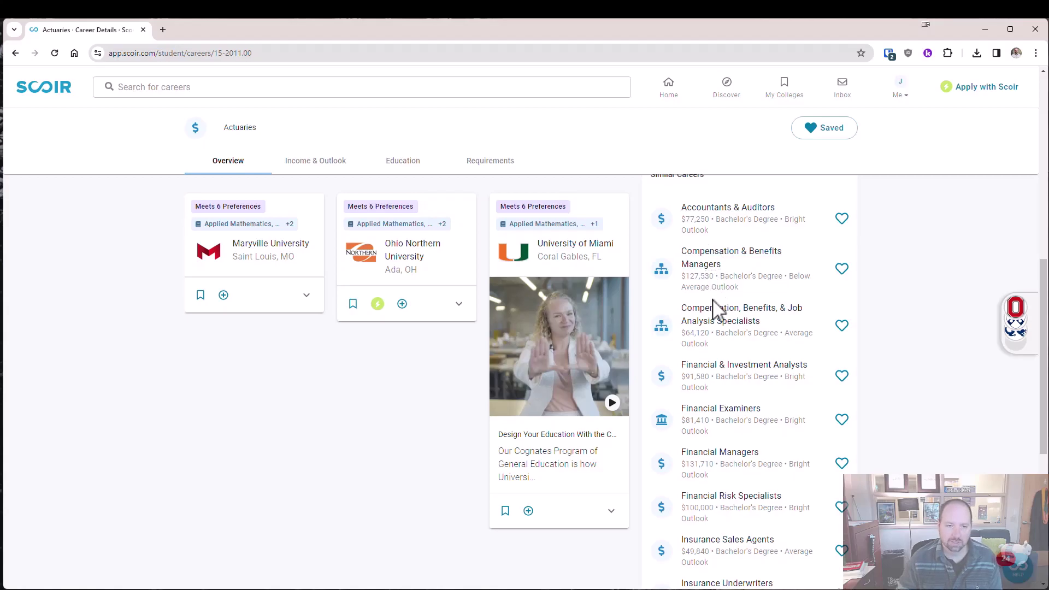
pyautogui.scroll(-6, 704, 464)
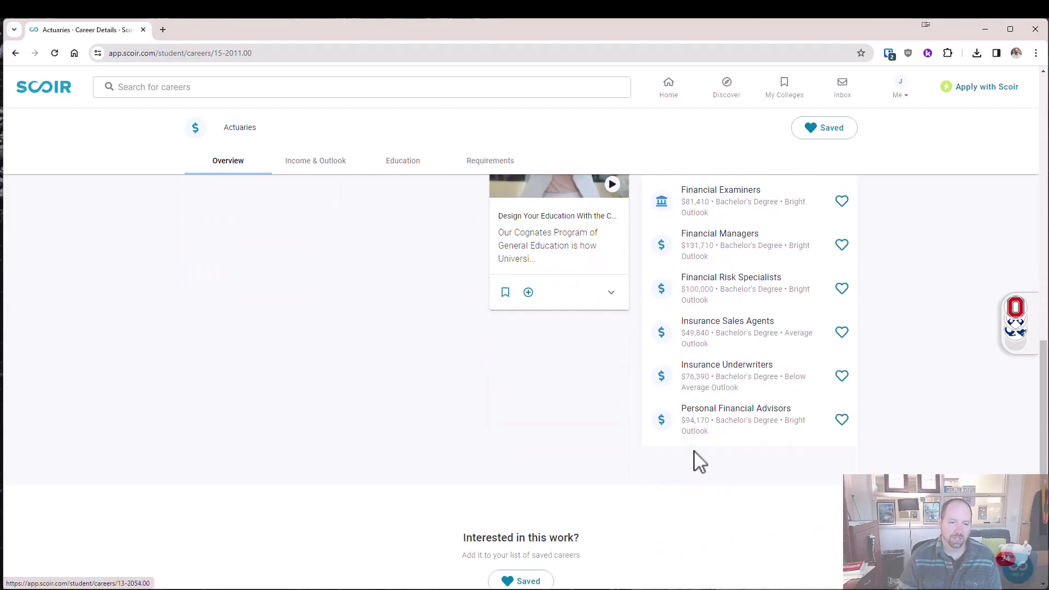
pyautogui.scroll(20, 581, 399)
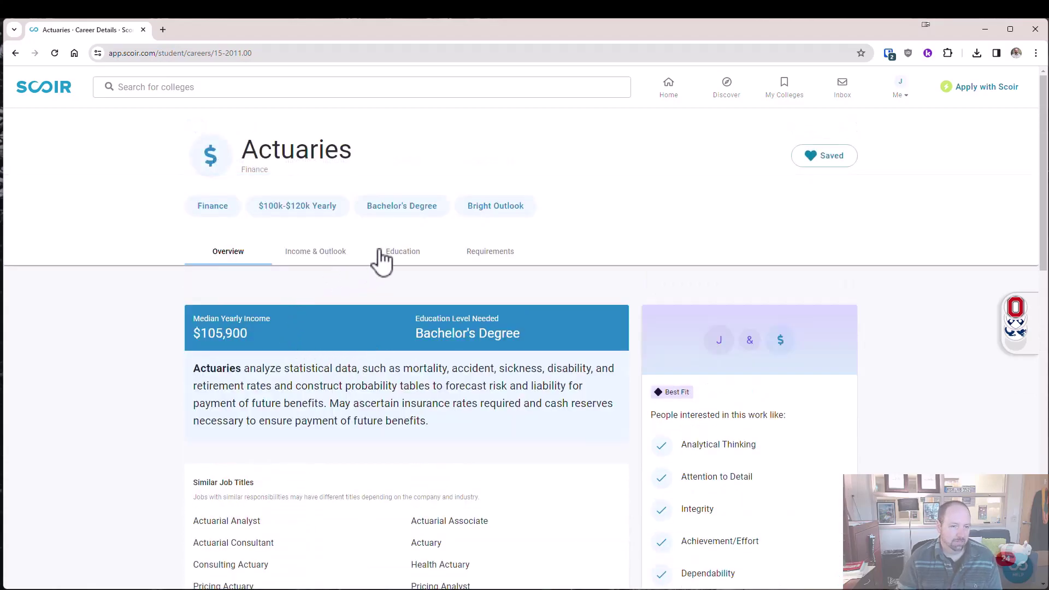
# - Open the Education information for Actuaries and review the education levels and the related general and specific majors
pyautogui.click(401, 257)
pyautogui.scroll(-5, 409, 288)
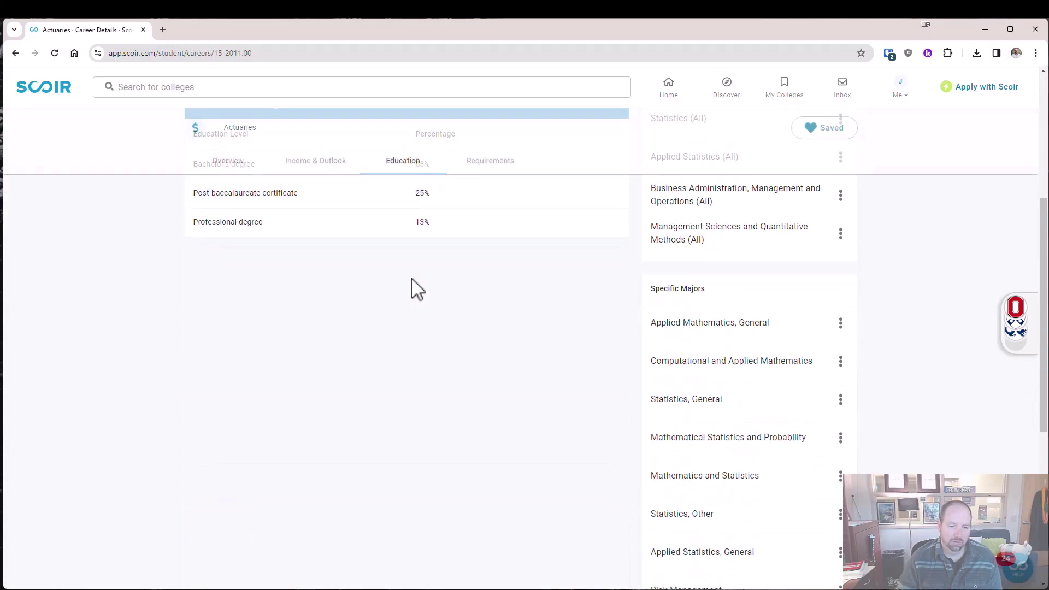
pyautogui.scroll(5, 421, 297)
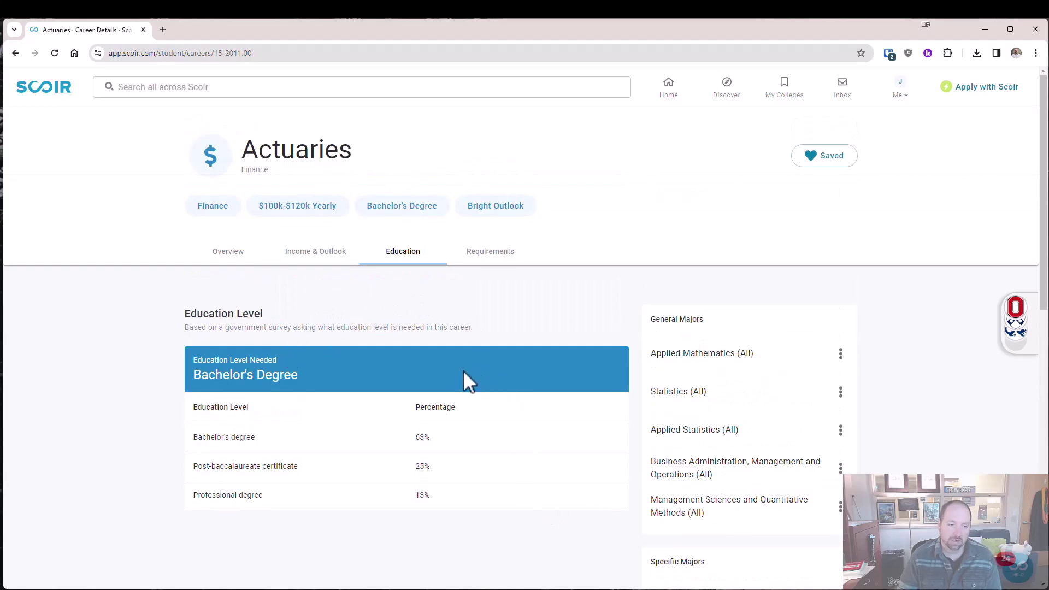
pyautogui.scroll(-4, 607, 366)
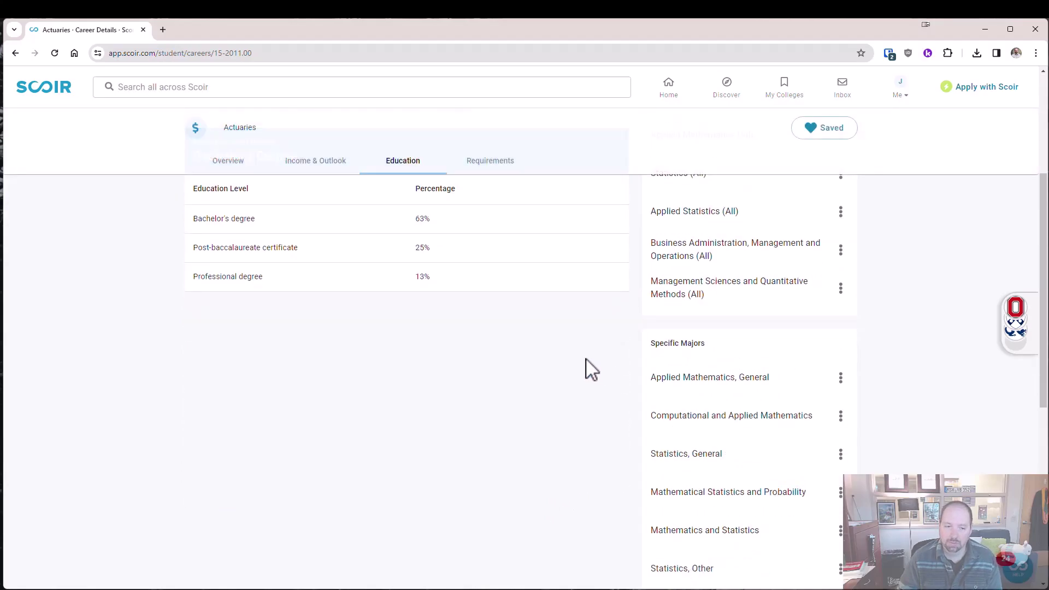
pyautogui.scroll(4, 458, 361)
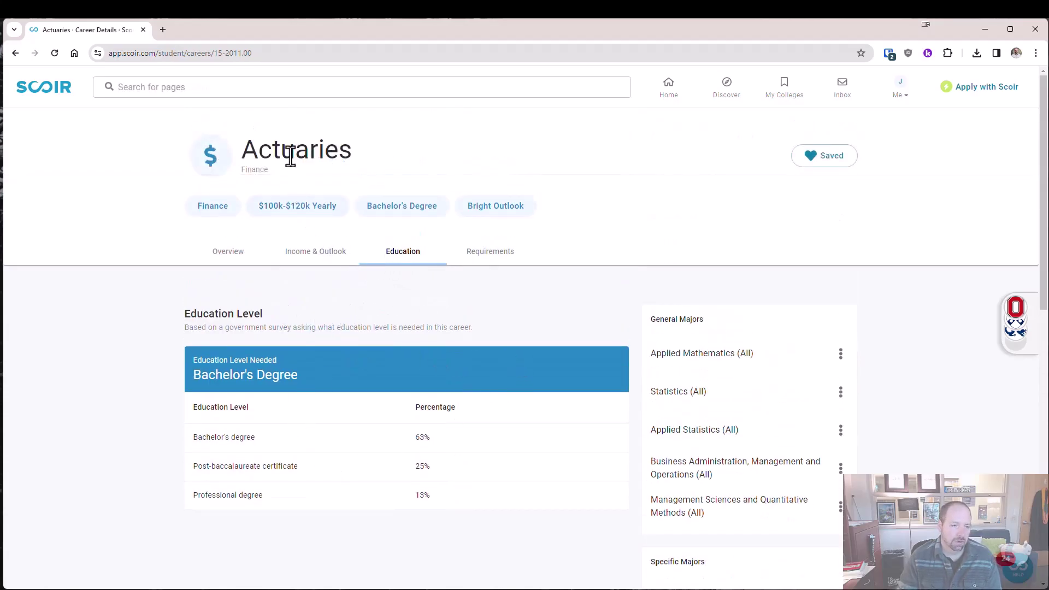
pyautogui.scroll(-10, 710, 393)
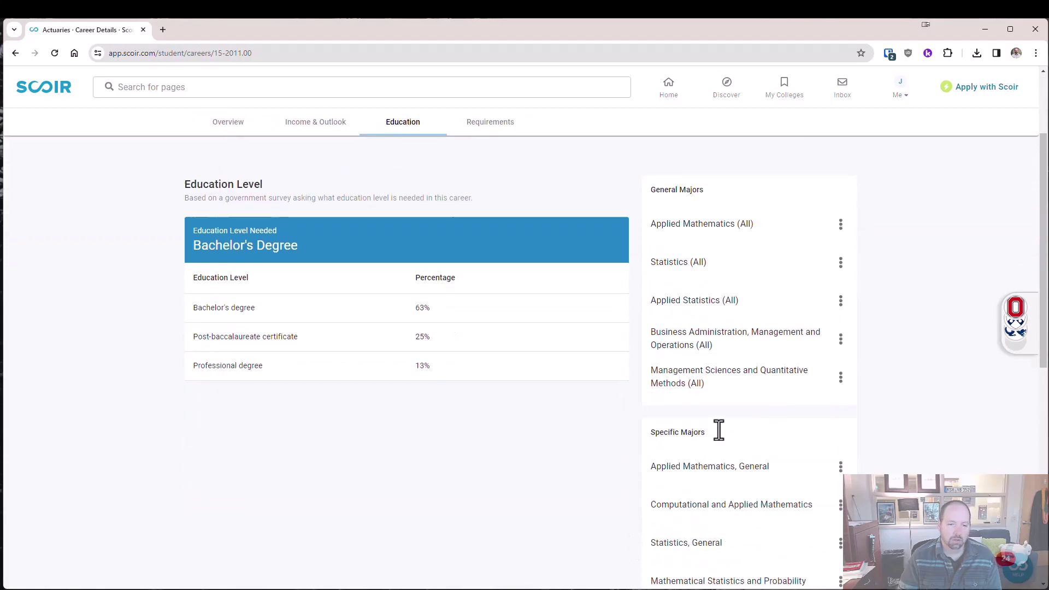
pyautogui.scroll(5, 634, 404)
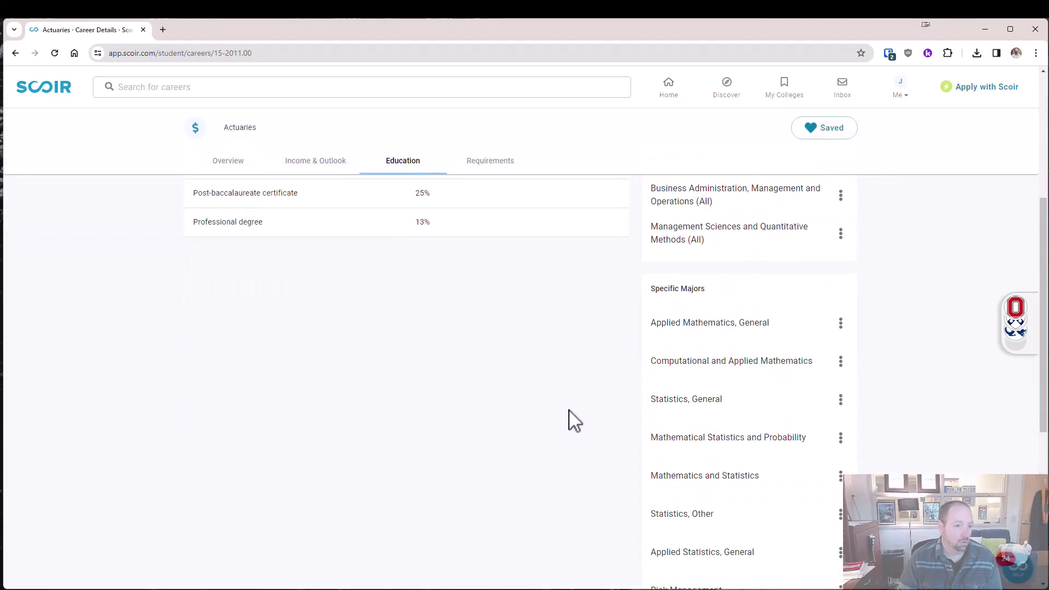
# - Review the general and specific majors related to Actuaries and search for colleges offering Applied Mathematics (All)
pyautogui.scroll(4, 568, 415)
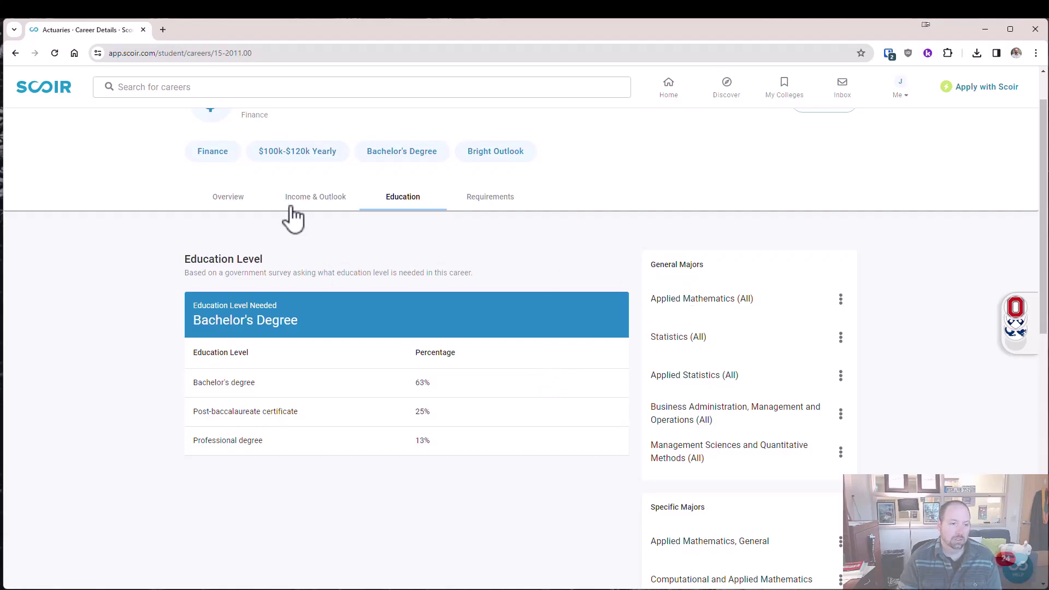
pyautogui.scroll(1, 606, 285)
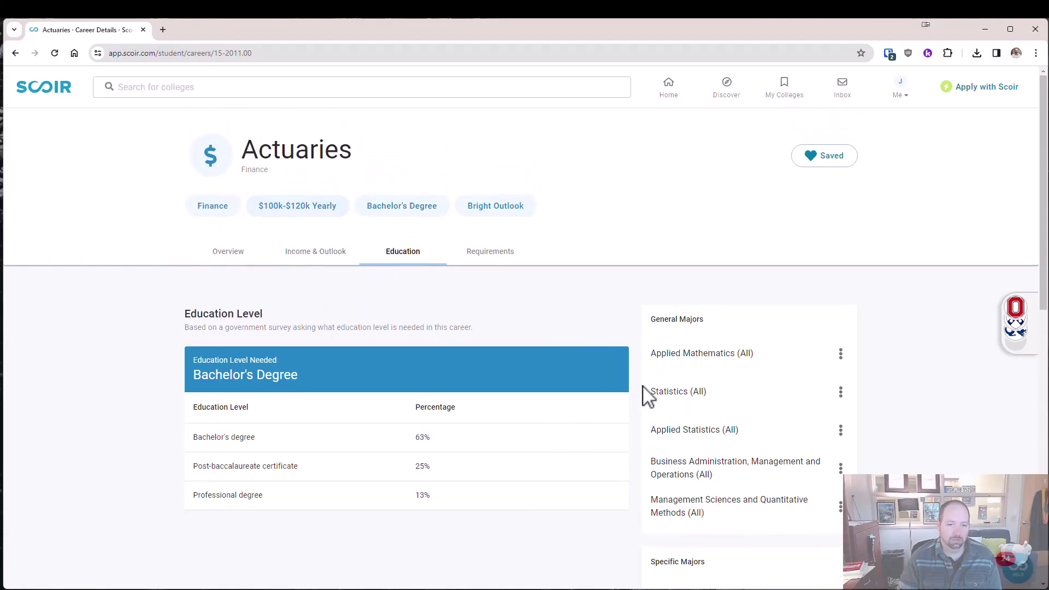
pyautogui.scroll(-3, 644, 393)
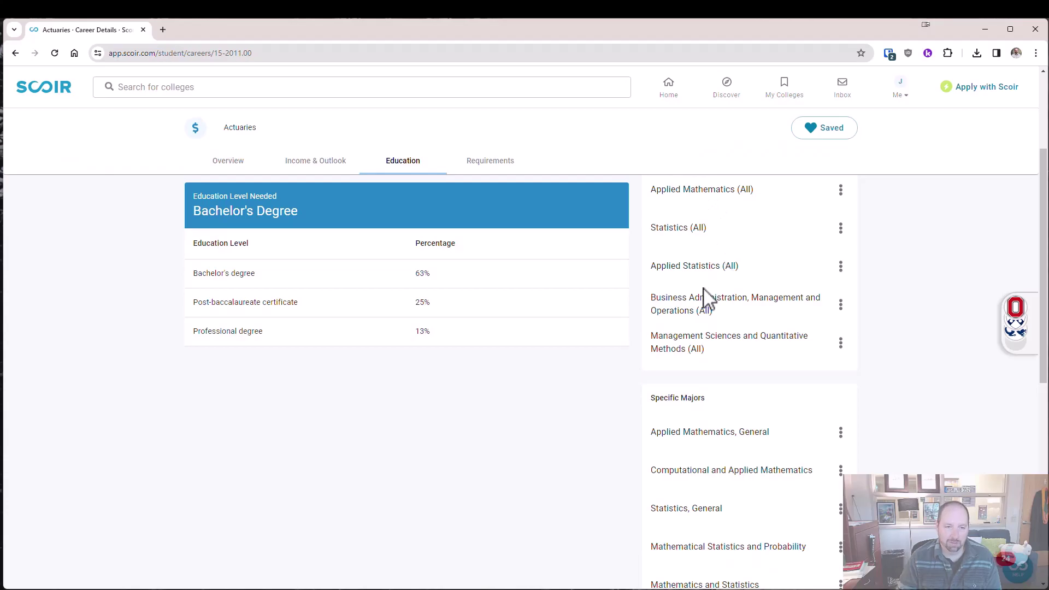
pyautogui.scroll(-3, 697, 317)
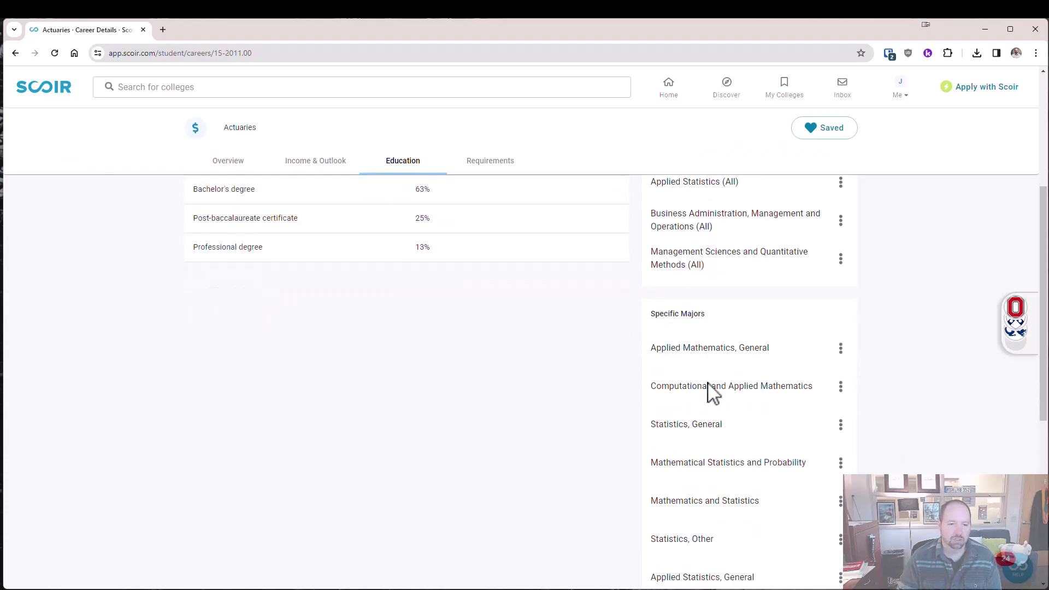
pyautogui.scroll(-2, 787, 421)
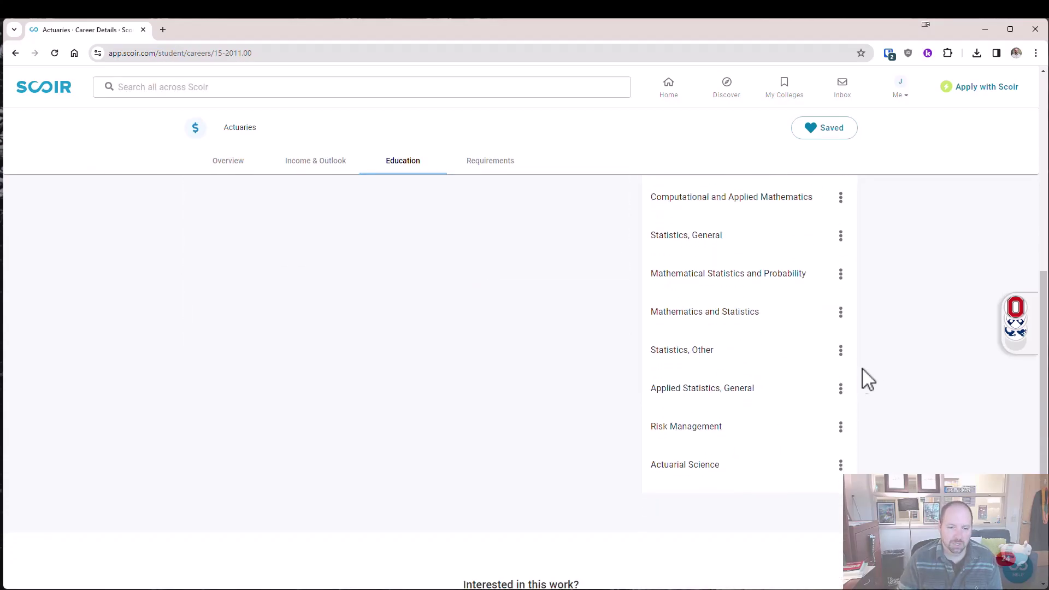
pyautogui.scroll(8, 836, 402)
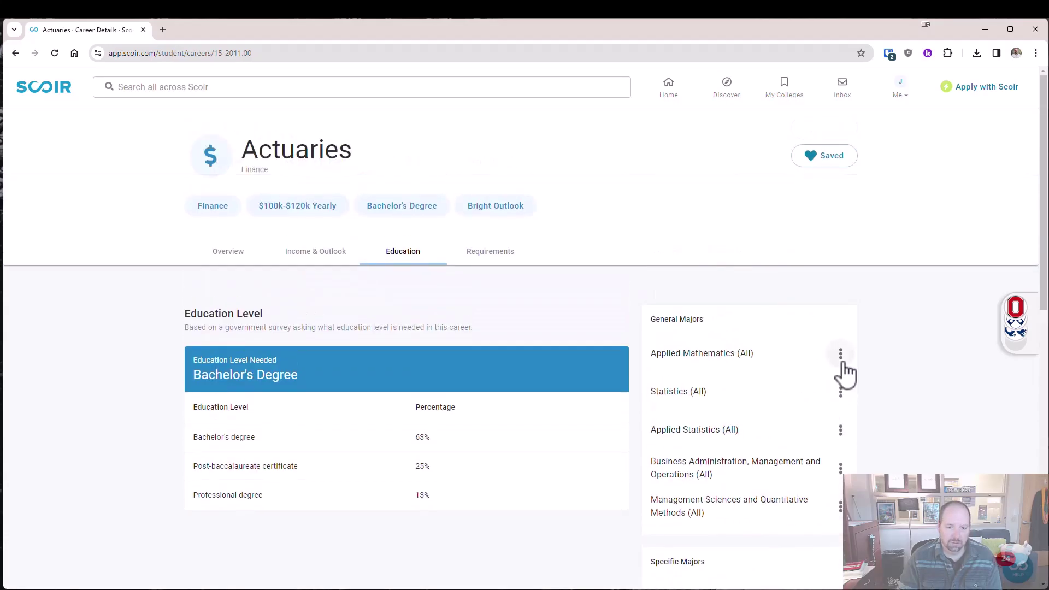
pyautogui.click(841, 355)
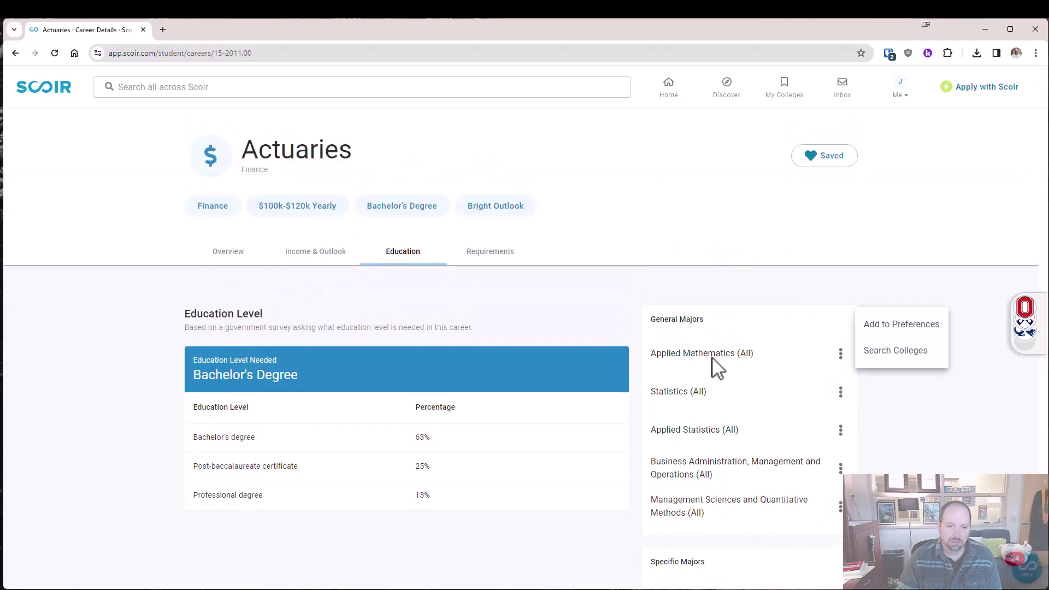
pyautogui.click(880, 355)
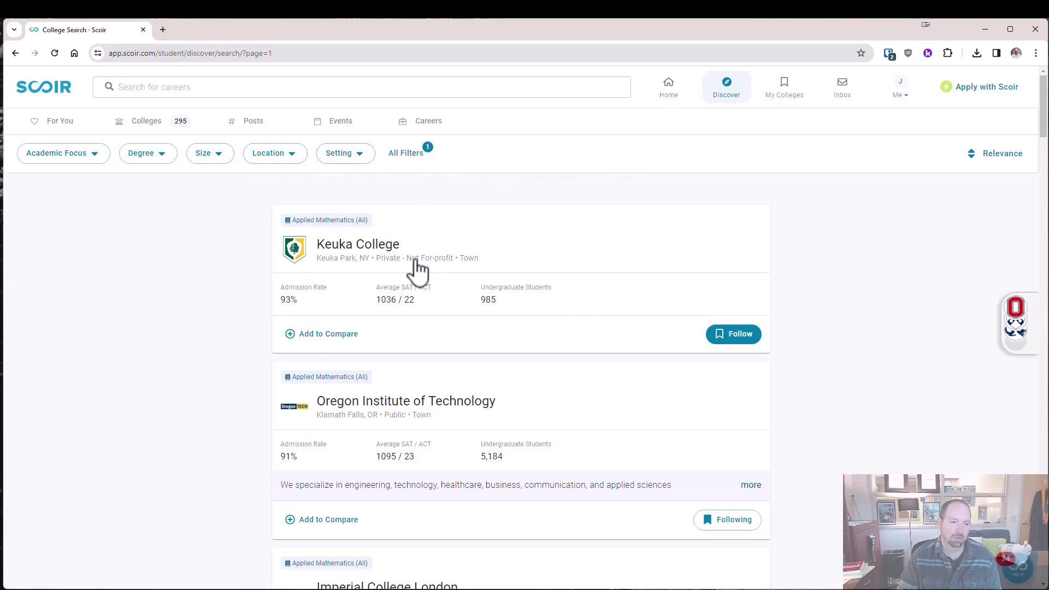
# - Open My Colleges, look through the followed colleges and expand the Suggested column
pyautogui.click(785, 101)
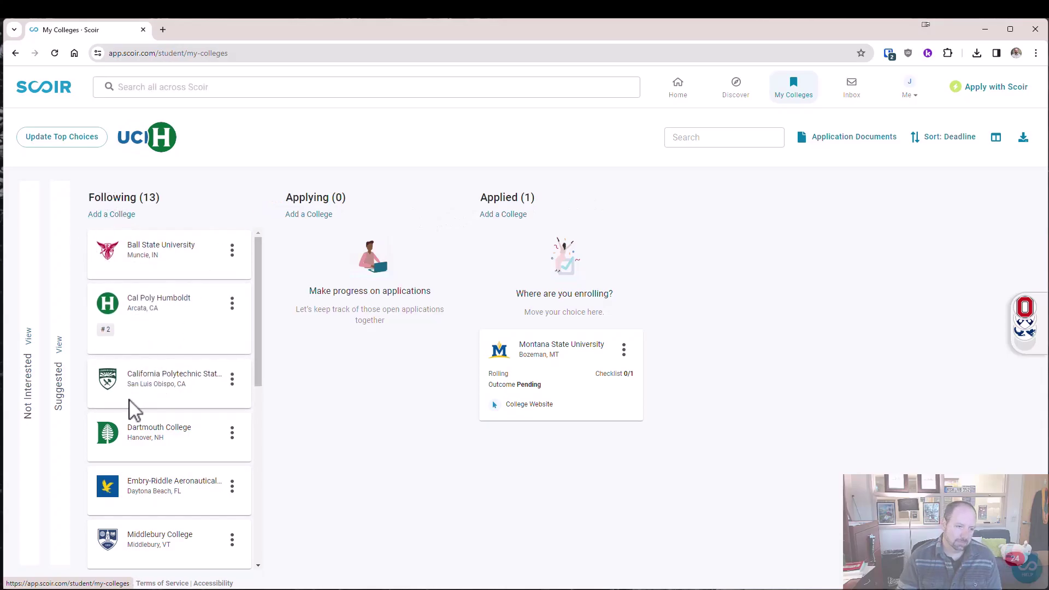
pyautogui.scroll(-3, 131, 410)
pyautogui.scroll(-4, 140, 434)
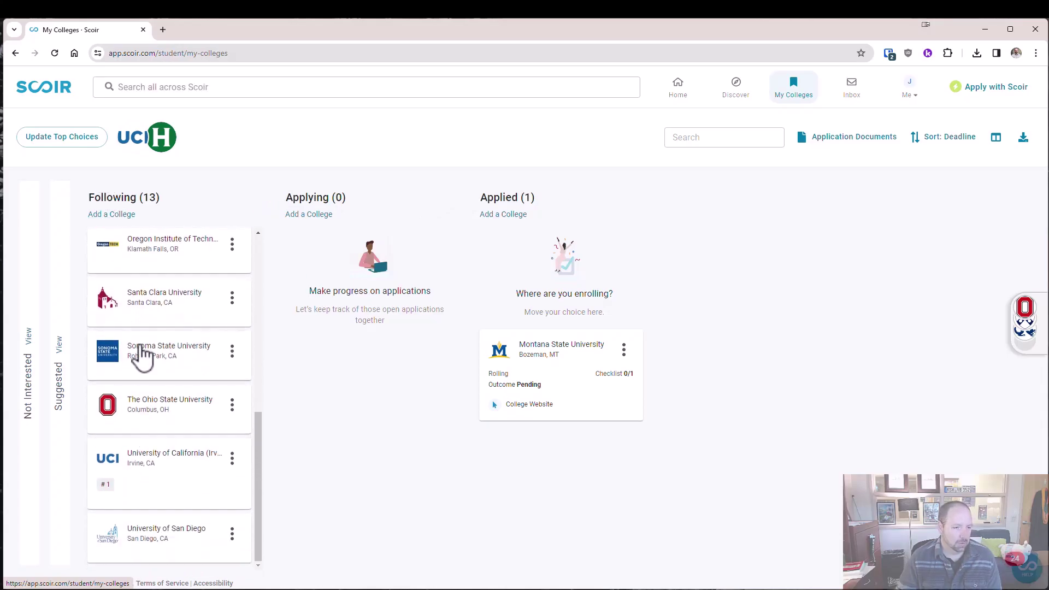
pyautogui.scroll(6, 141, 356)
pyautogui.scroll(2, 141, 350)
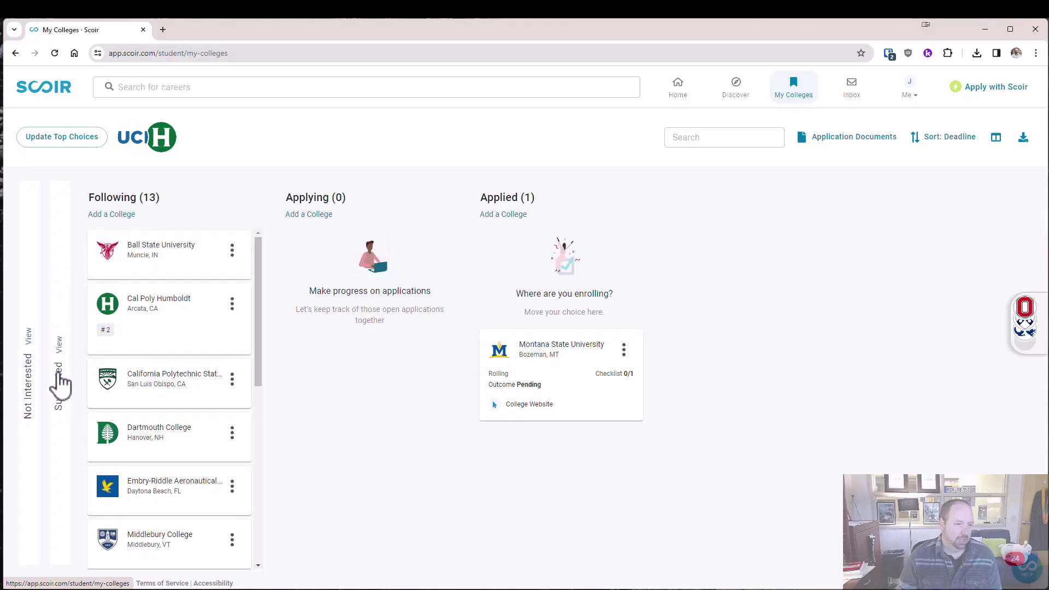
pyautogui.click(62, 357)
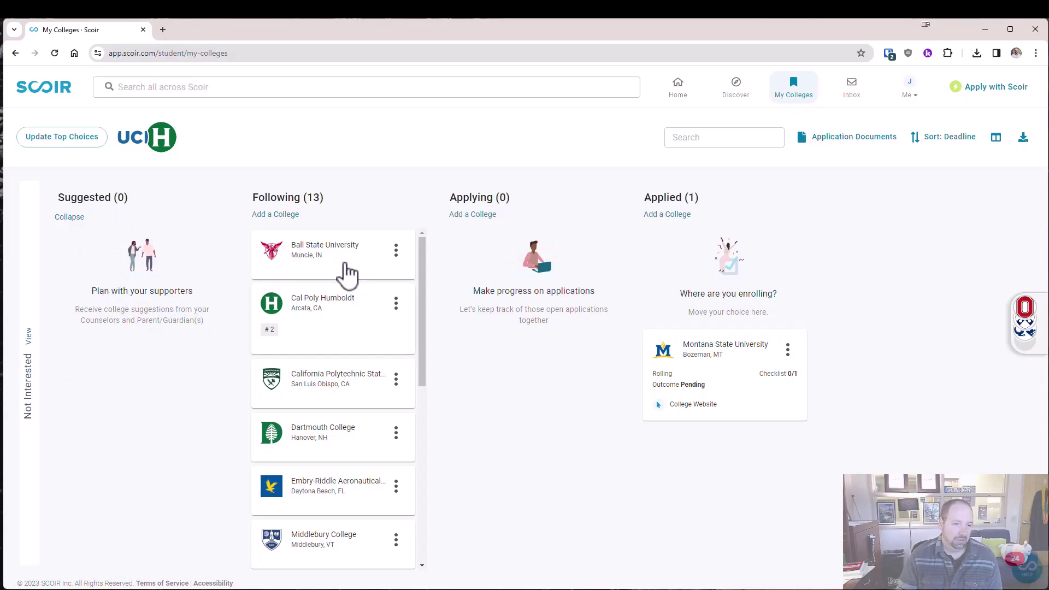
# - Move Ball State University from Following to Not Interested, unfollow it, and expand the Not Interested column
pyautogui.moveTo(342, 264); pyautogui.dragTo(28, 291)
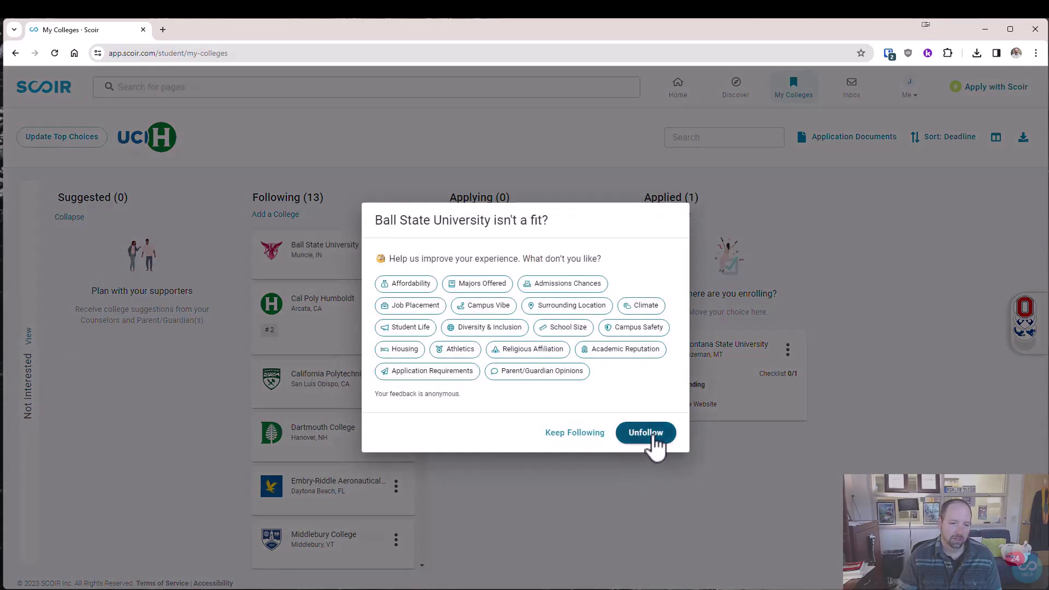
pyautogui.click(538, 456)
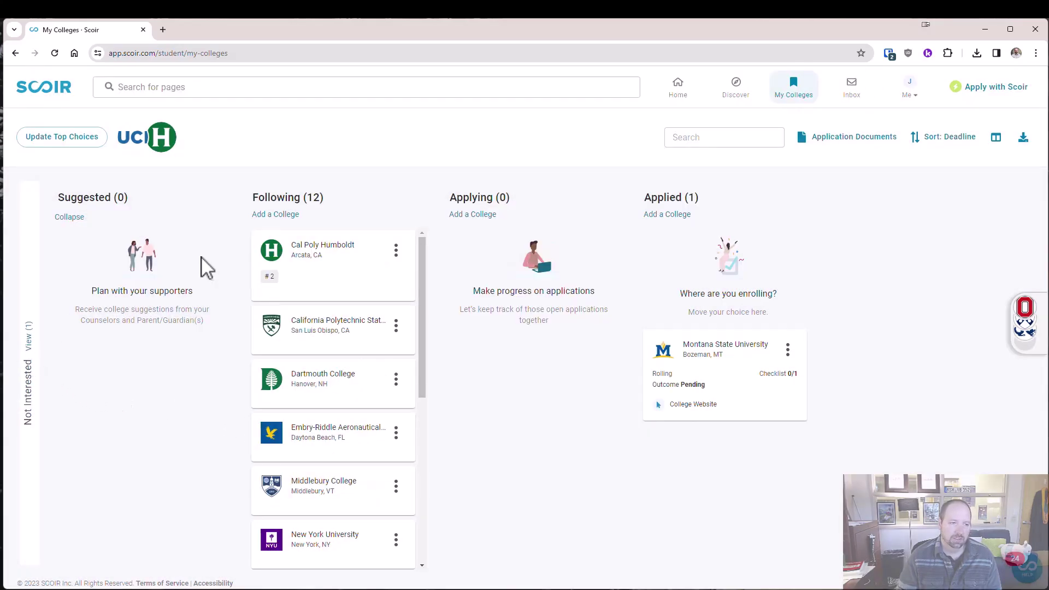
pyautogui.click(27, 432)
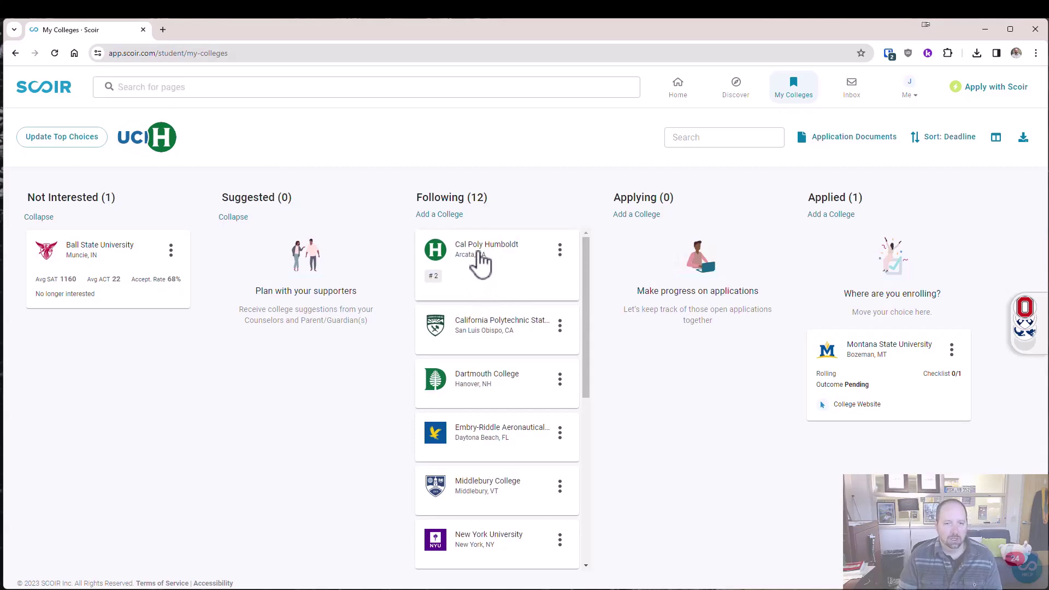
# - Move Cal Poly Humboldt to Applying with the College Website method, the Priority November 30 deadline and the Test Optional setting
pyautogui.moveTo(473, 251); pyautogui.dragTo(680, 257)
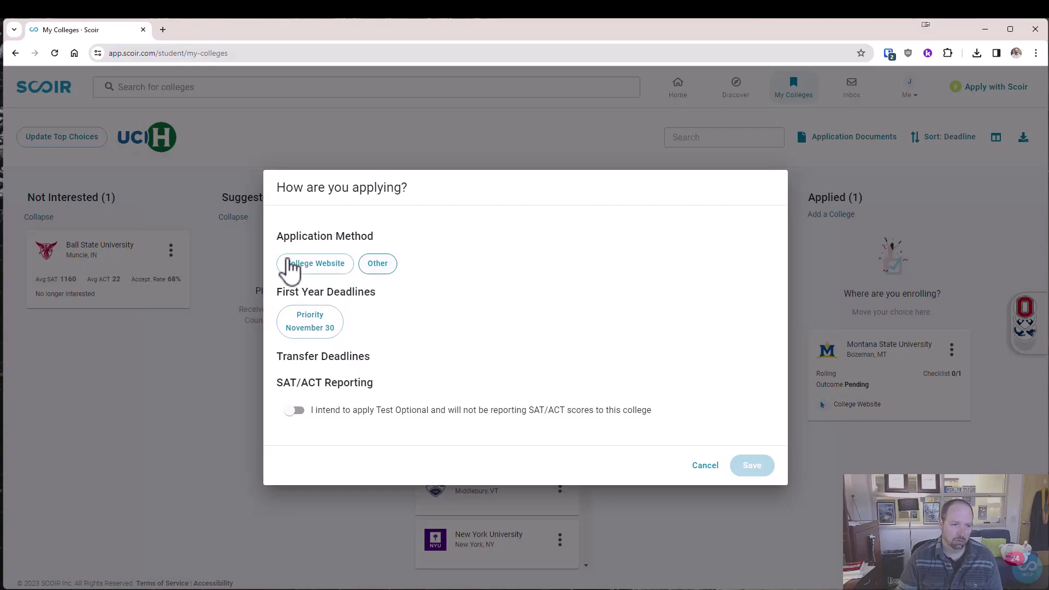
pyautogui.click(324, 278)
pyautogui.click(328, 345)
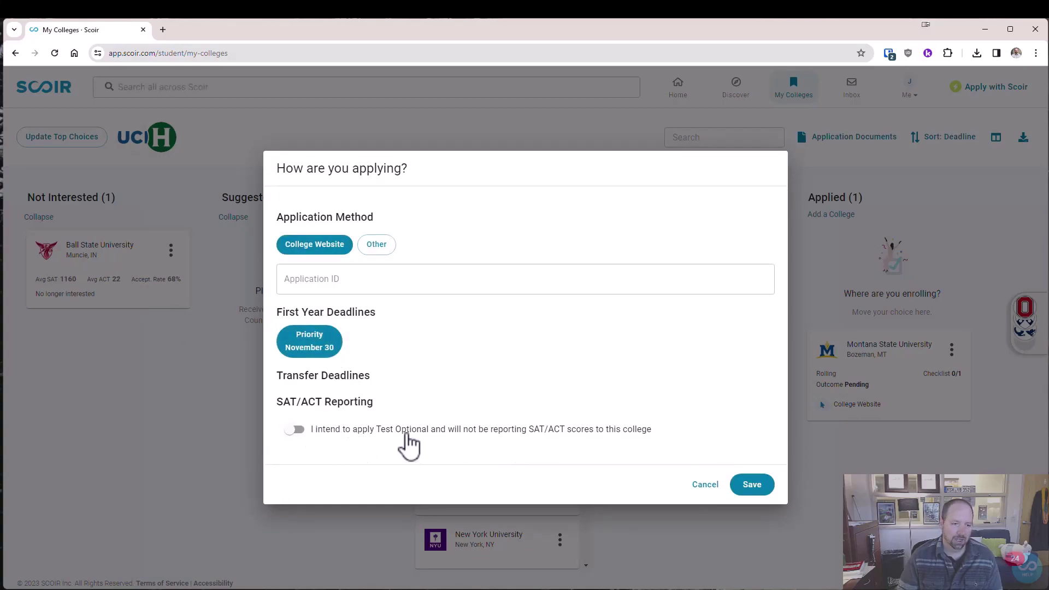
pyautogui.click(298, 431)
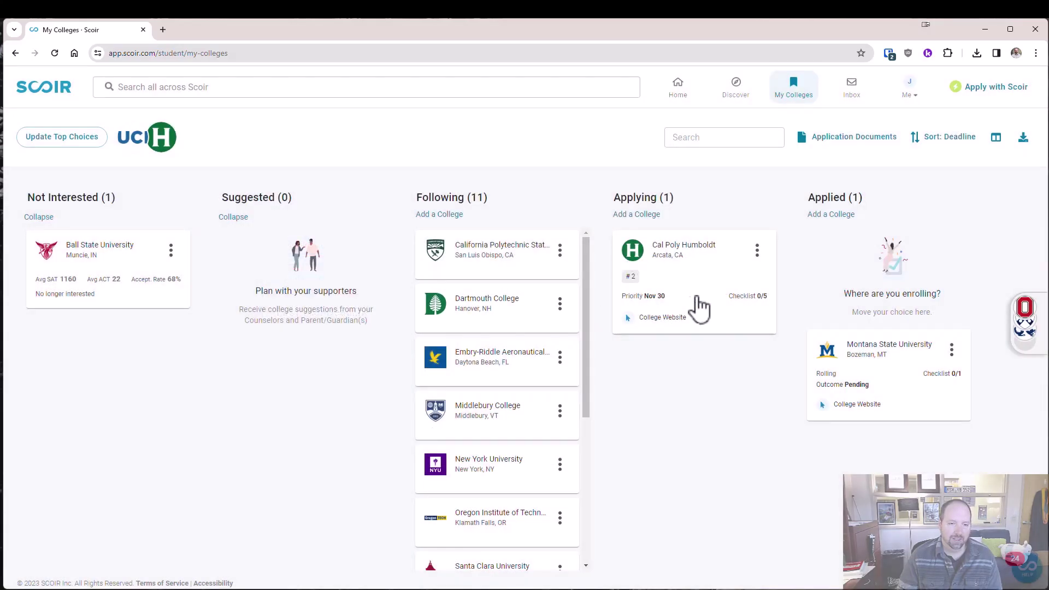
pyautogui.moveTo(700, 284)
pyautogui.mouseDown()
pyautogui.moveTo(860, 283)
pyautogui.moveTo(700, 285)
pyautogui.mouseUp()
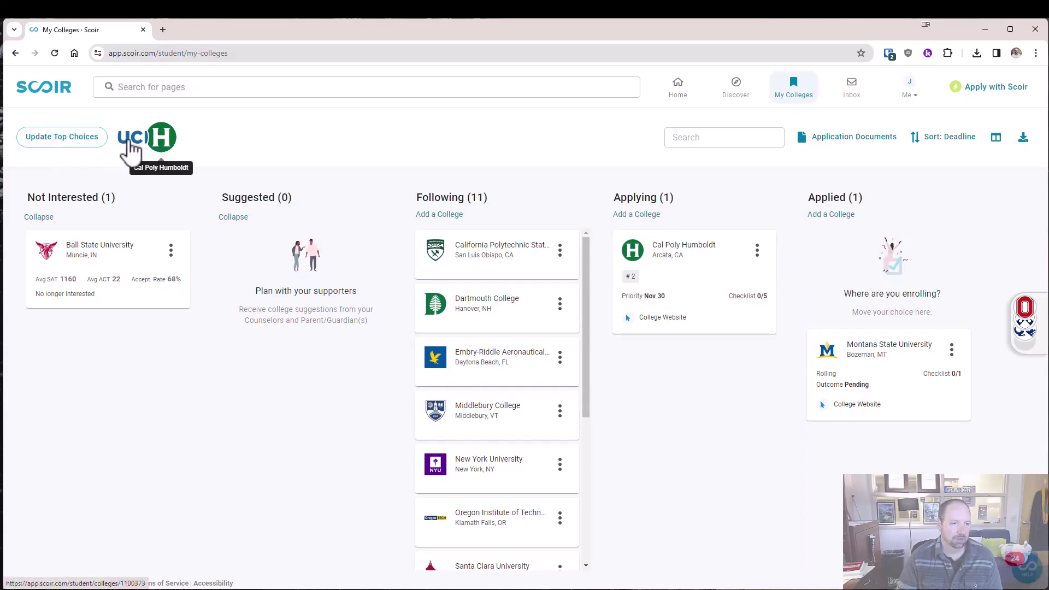
# - Add California Polytechnic State University (San Luis Obispo) and Dartmouth College to the Top Choices as #3 and #4
pyautogui.click(81, 138)
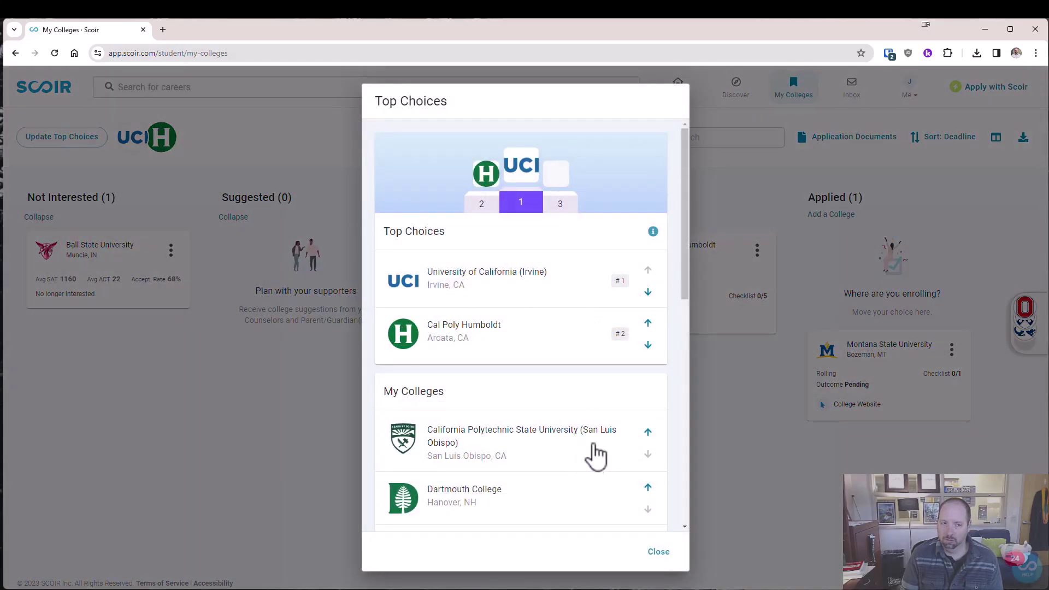
pyautogui.click(647, 432)
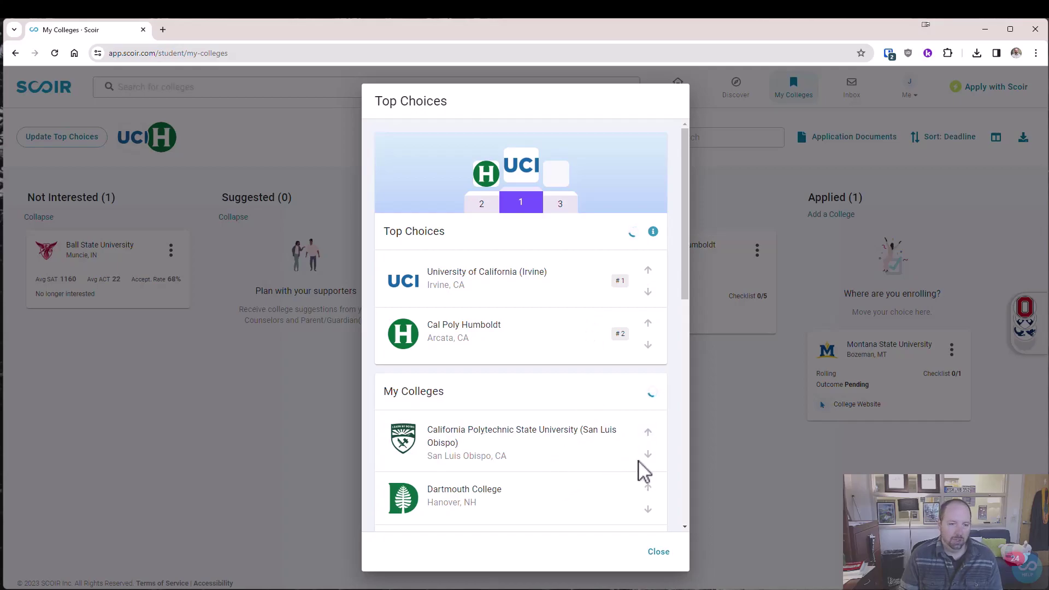
pyautogui.scroll(-3, 629, 437)
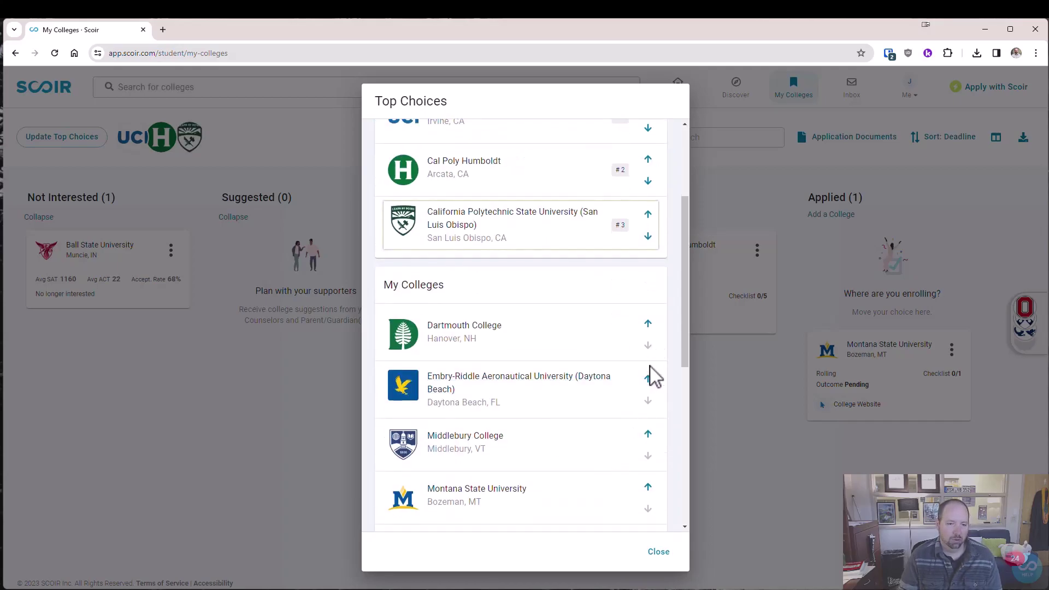
pyautogui.click(648, 325)
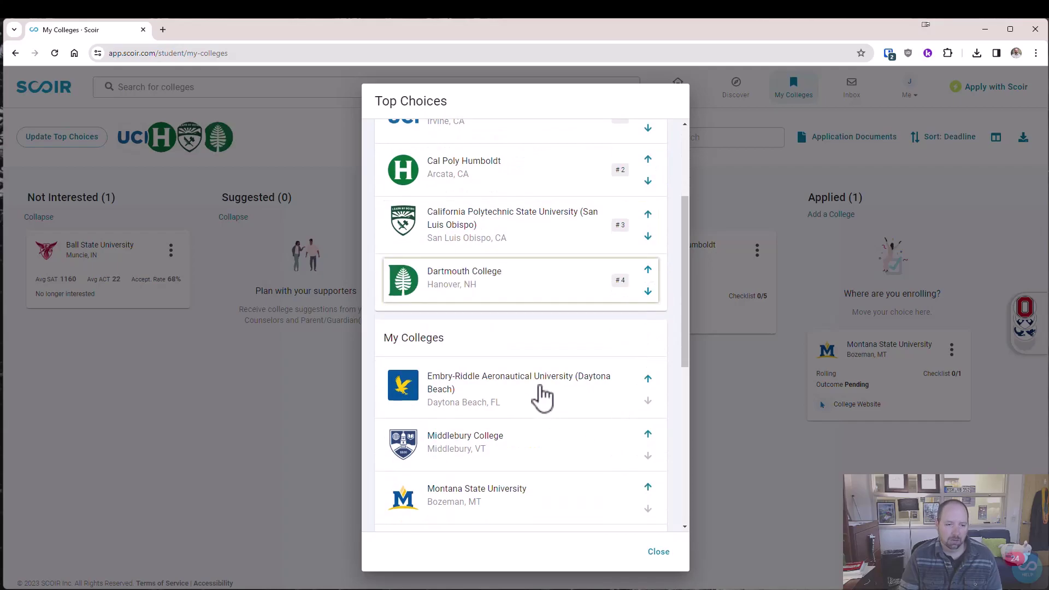
# - Move Cal Poly Humboldt up to #1 in the Top Choices and close the ranking
pyautogui.scroll(3, 540, 385)
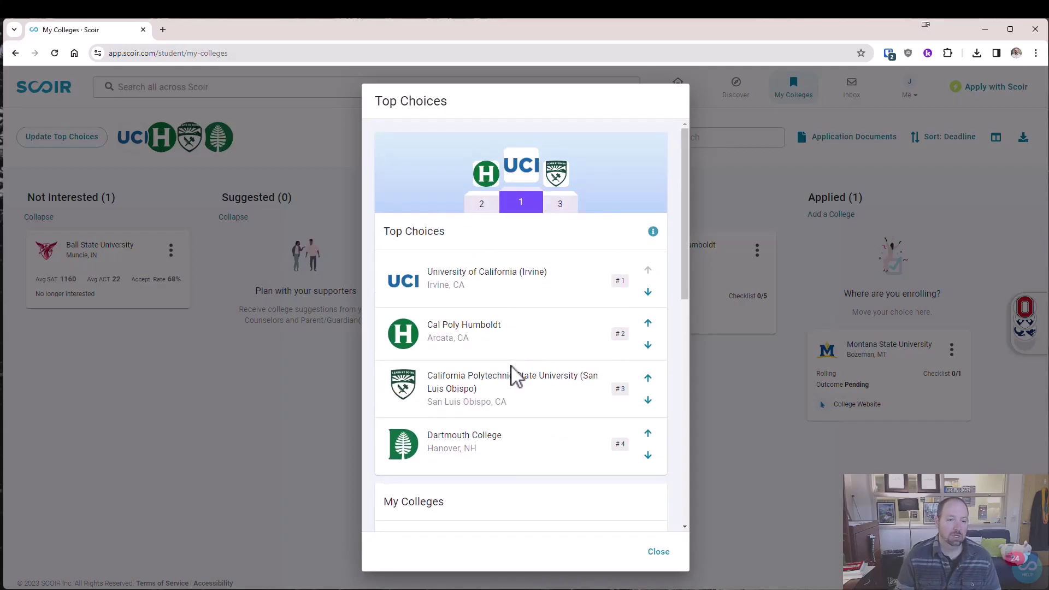
pyautogui.click(648, 323)
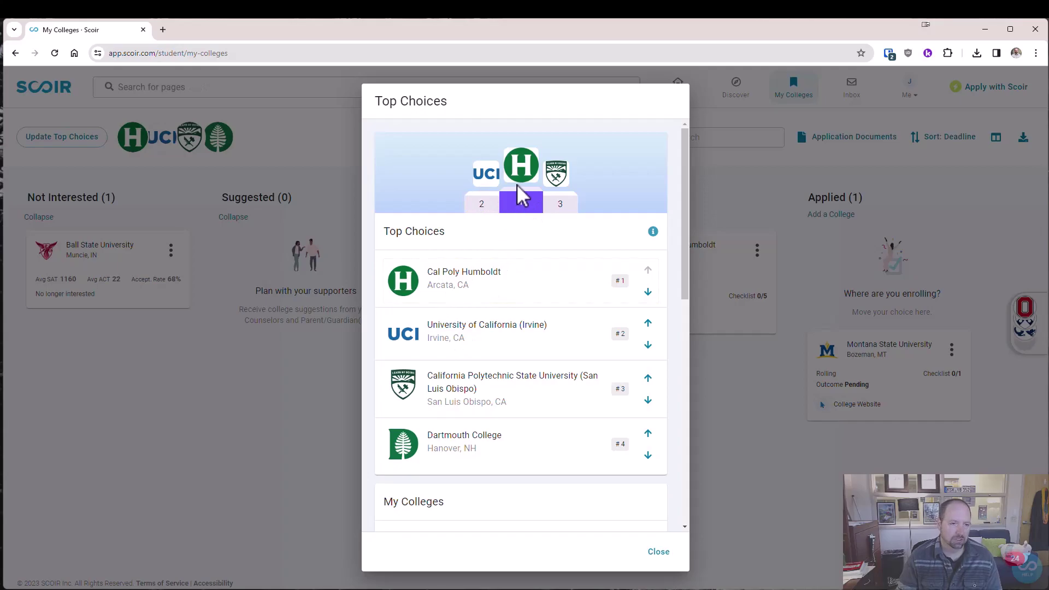
pyautogui.click(658, 552)
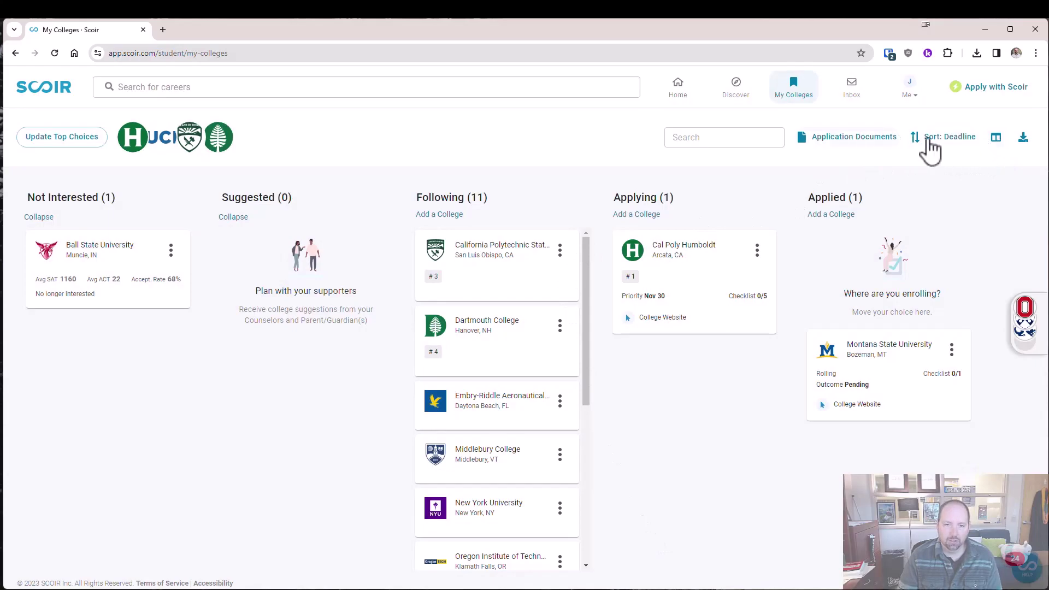
# - View the sort options for My Colleges without changing the order
pyautogui.click(928, 143)
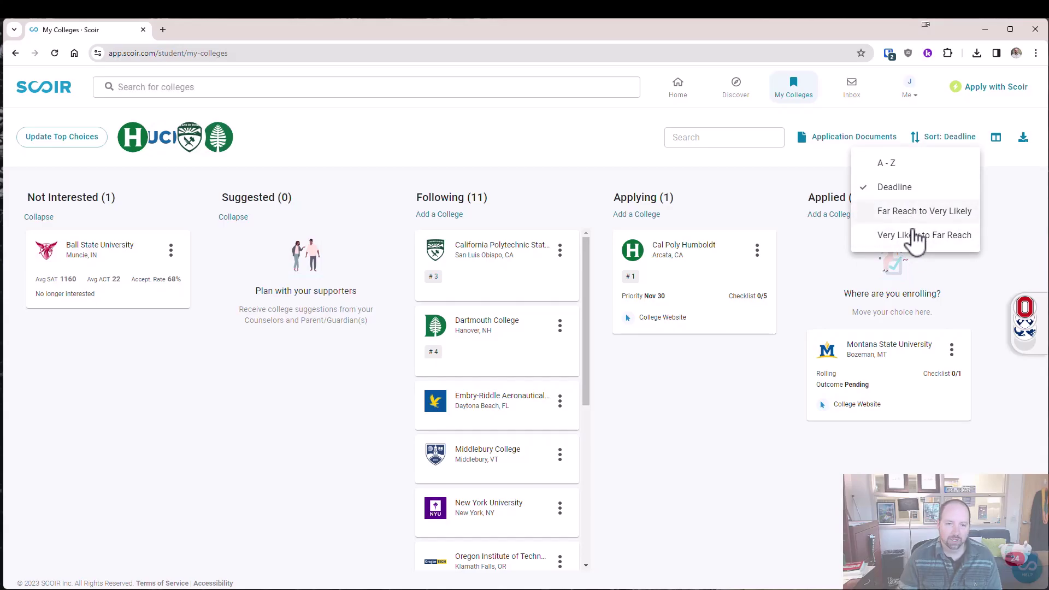
pyautogui.click(858, 255)
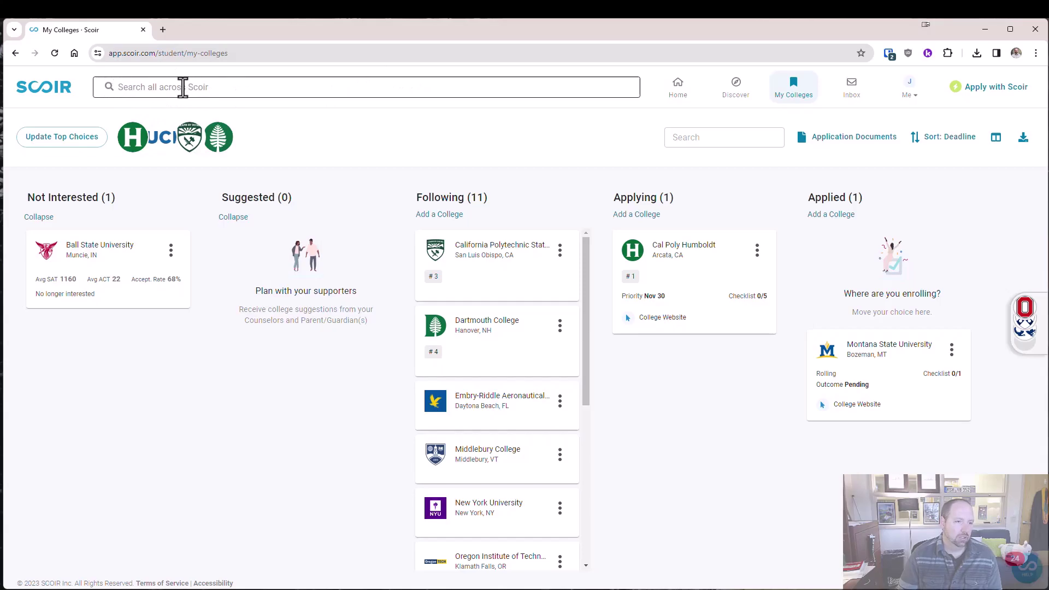
# - Run the suggested Test-Optional college search and browse through its results
pyautogui.click(183, 87)
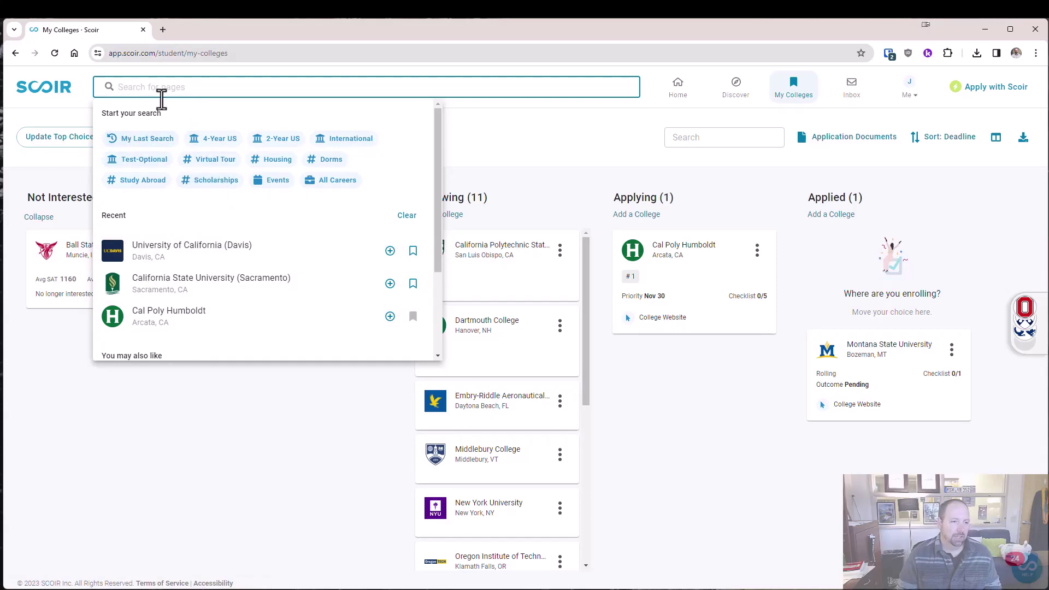
pyautogui.click(143, 162)
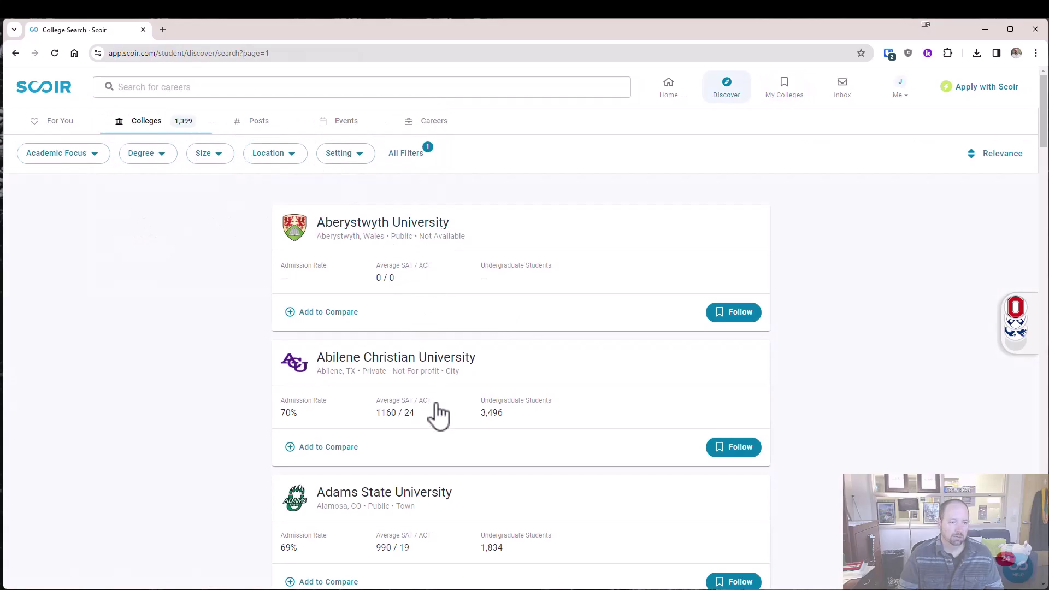
pyautogui.scroll(-10, 439, 411)
pyautogui.scroll(10, 434, 363)
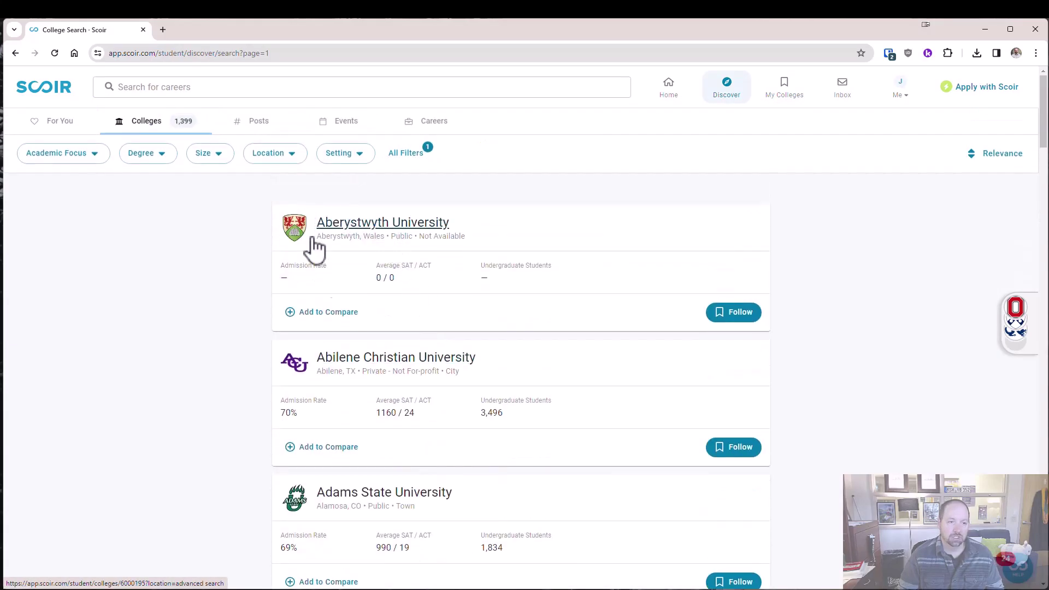
# - Search all of Scoir for "engineer" and choose the Engineering topic from the suggestions
pyautogui.click(180, 87)
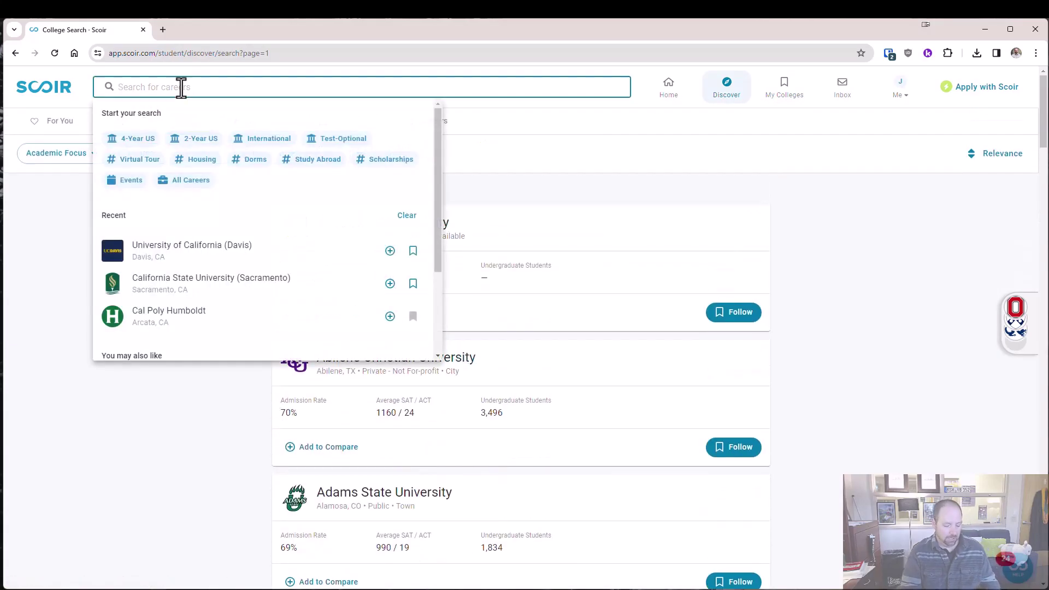
pyautogui.write('en')
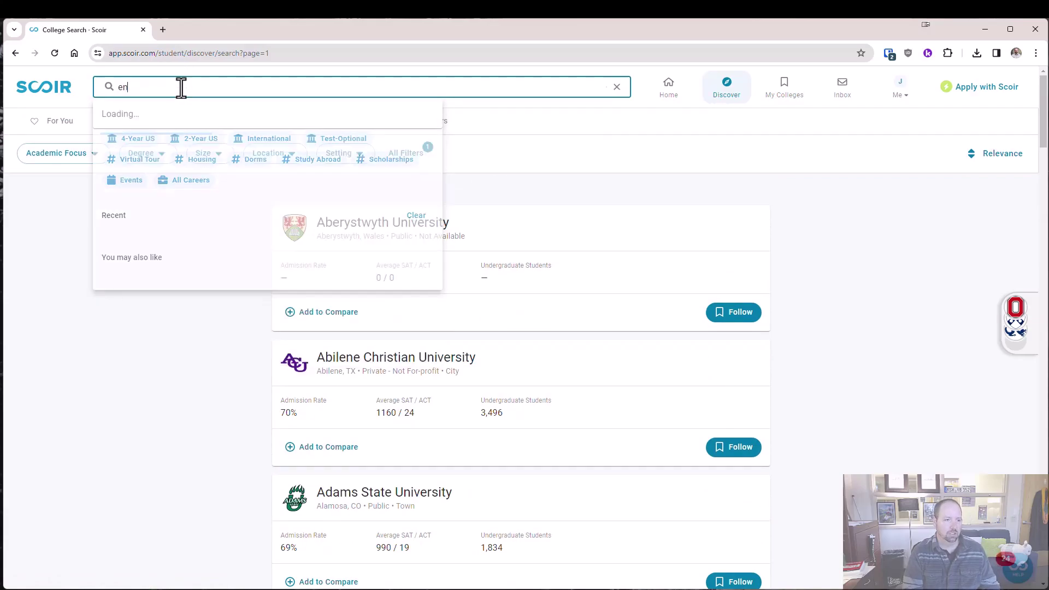
pyautogui.write('gineer')
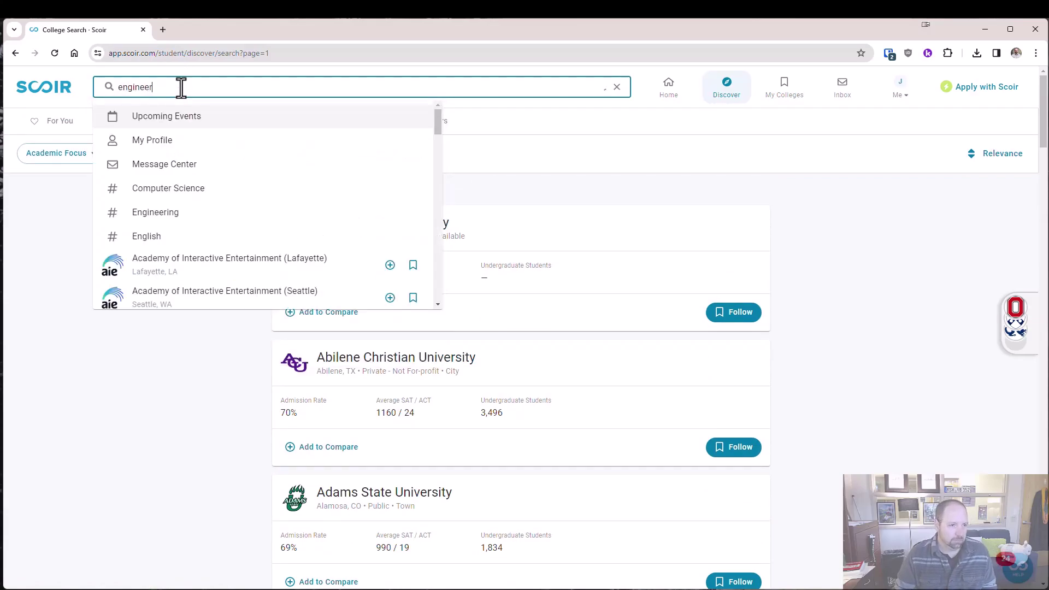
pyautogui.click(176, 122)
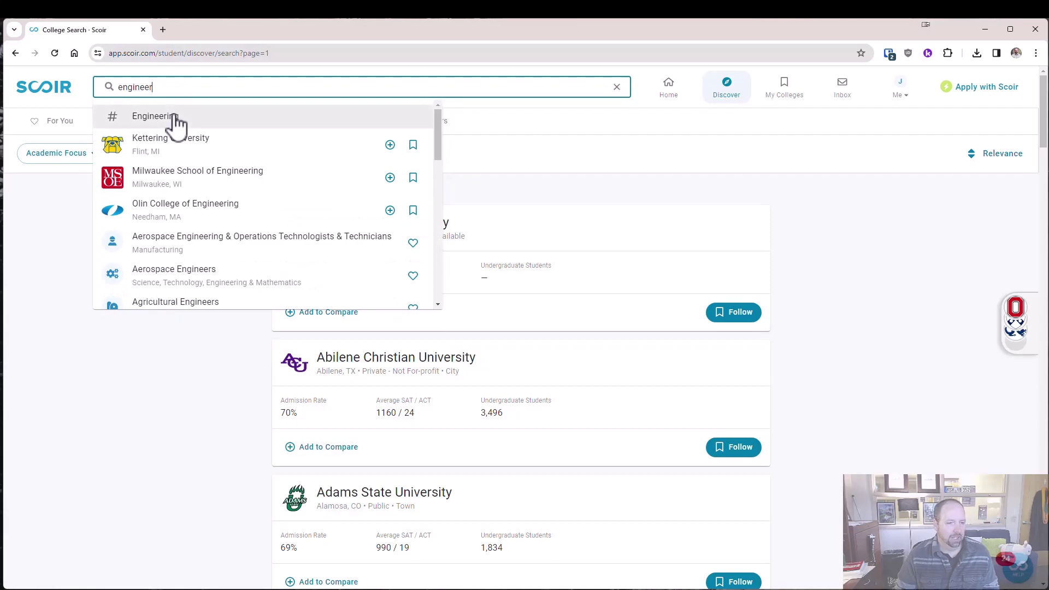